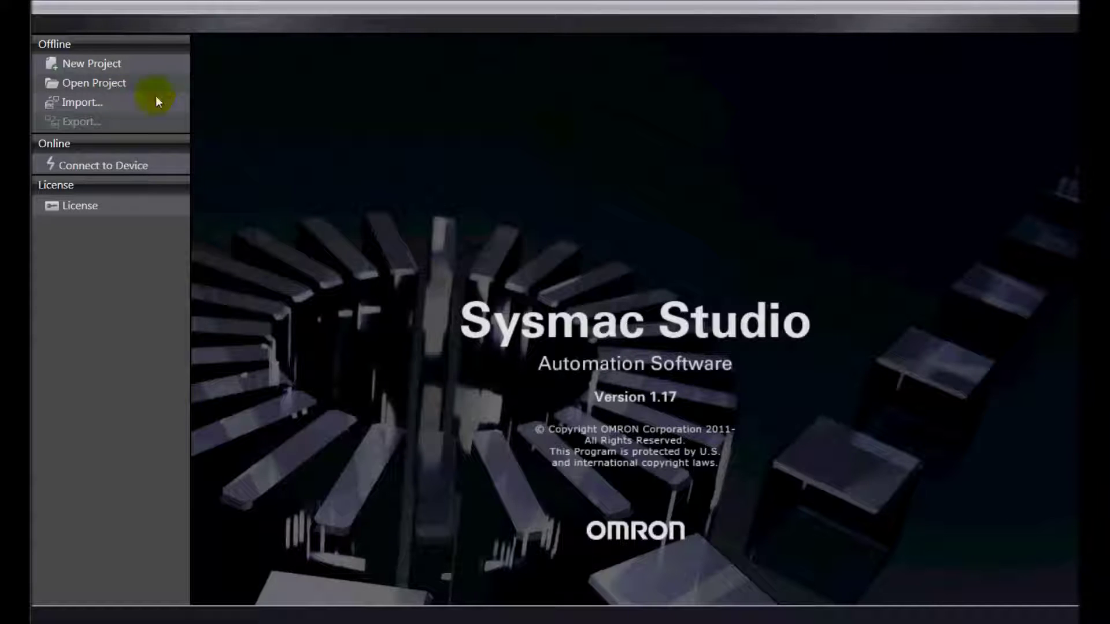
# Create a new project for an NX1P2-9024DT1 controller at version 1.13
pyautogui.click(113, 65)
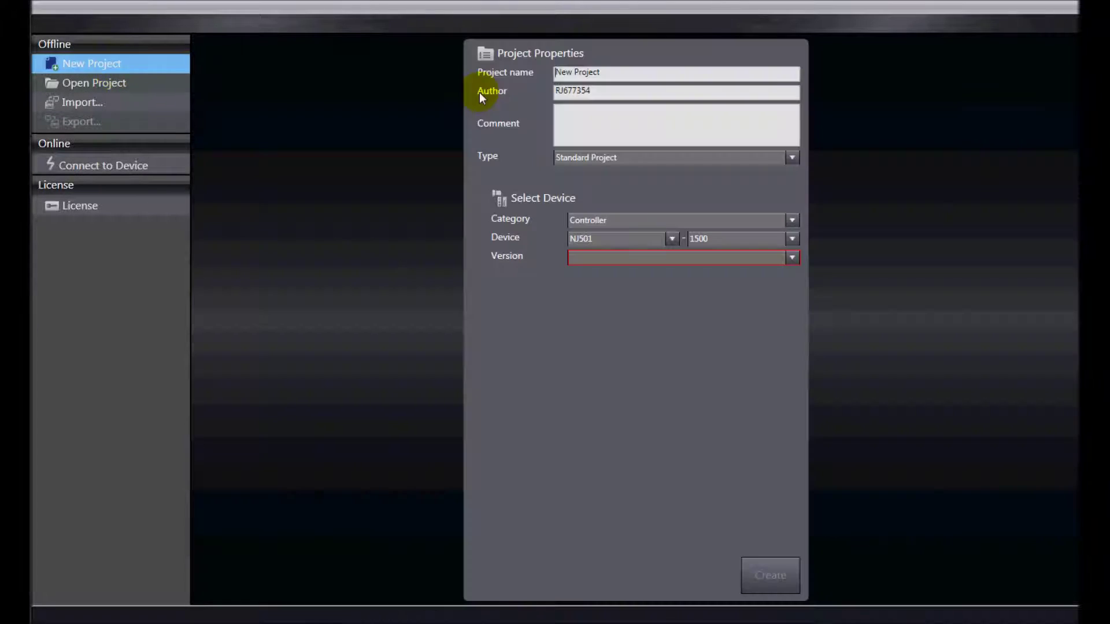
pyautogui.click(671, 239)
pyautogui.click(632, 282)
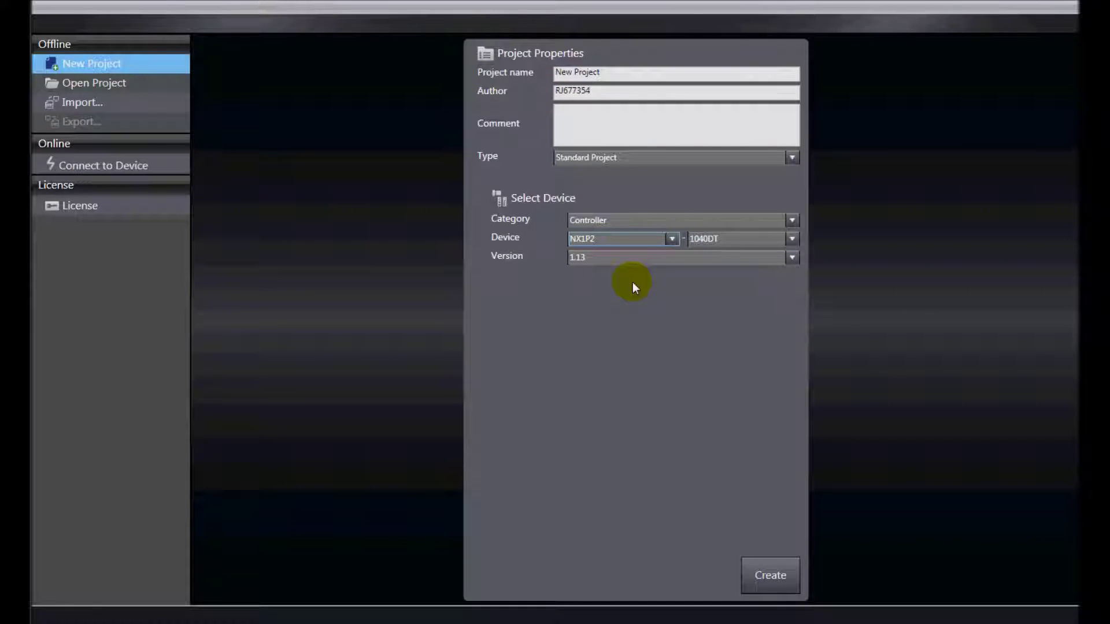
pyautogui.click(792, 239)
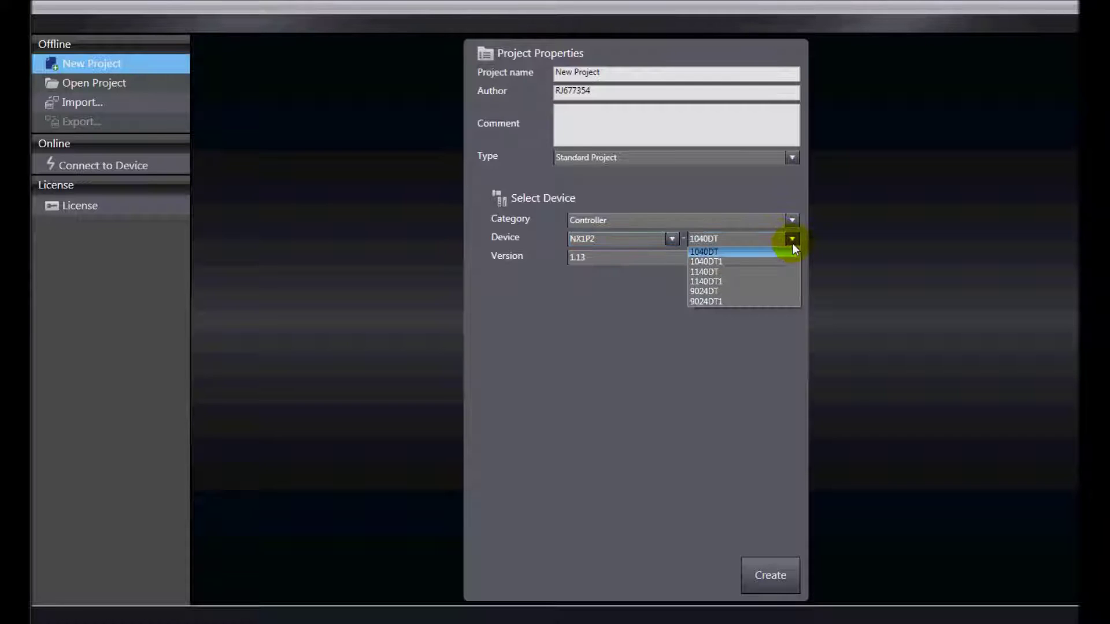
pyautogui.click(745, 302)
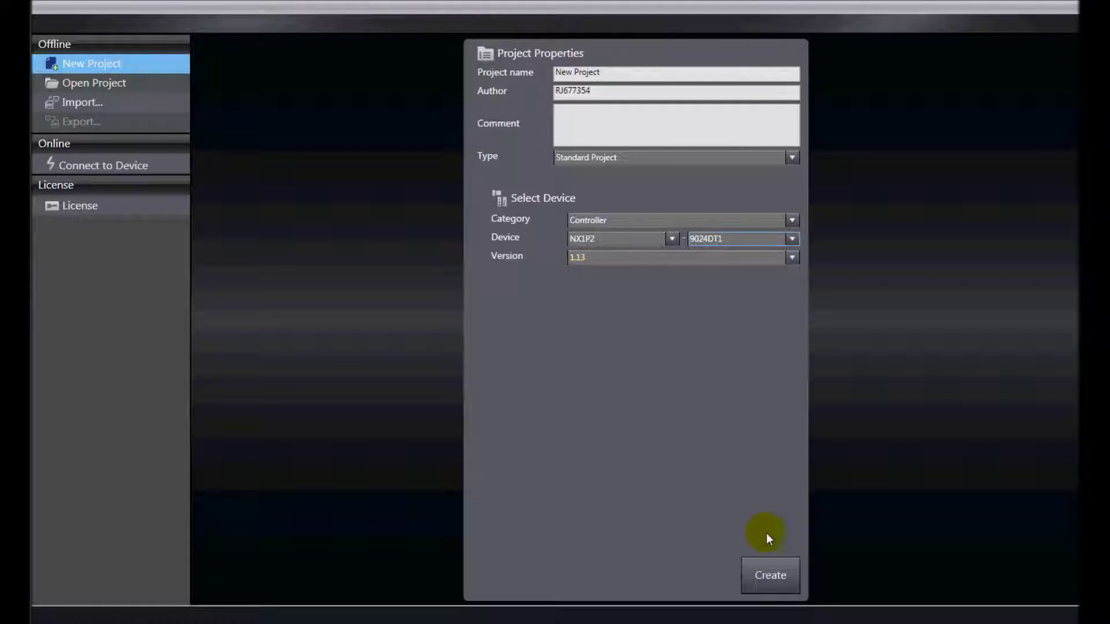
pyautogui.click(770, 573)
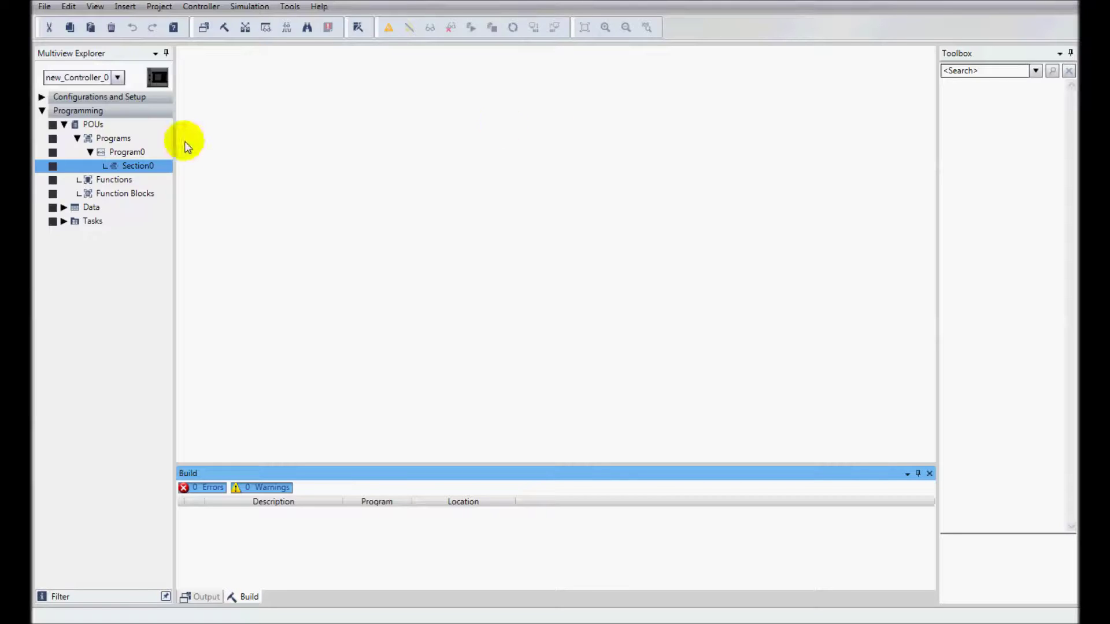
# Create device variables BIO_Input_Bit_00–13 and BIO_Output_Bit_00–09 for the built-in I/O in the I/O Map
pyautogui.click(42, 97)
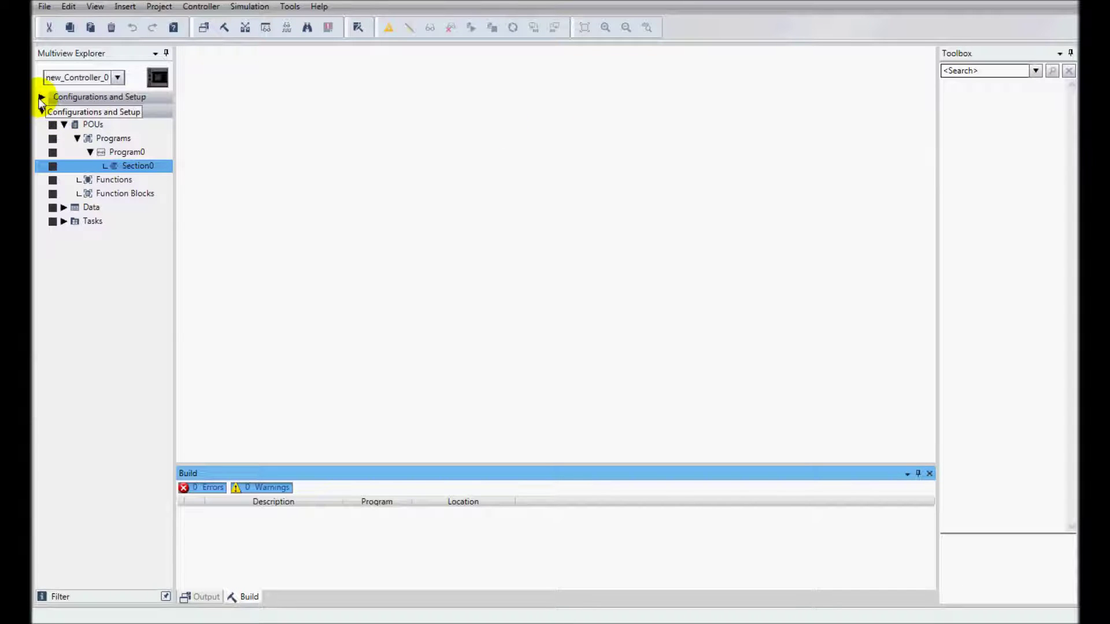
pyautogui.doubleClick(92, 139)
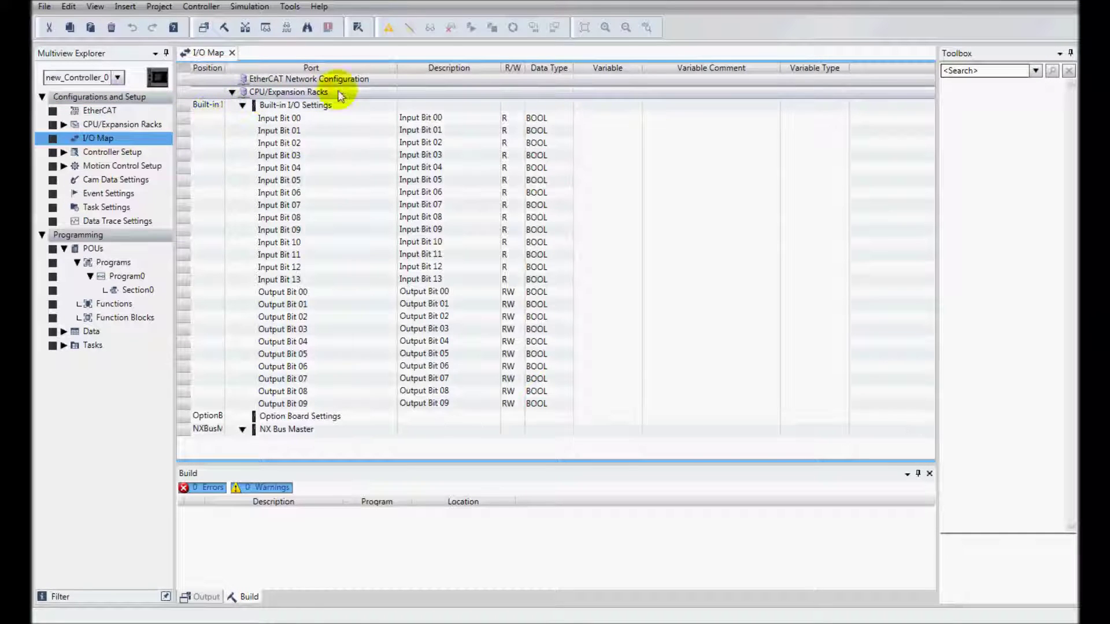
pyautogui.rightClick(440, 109)
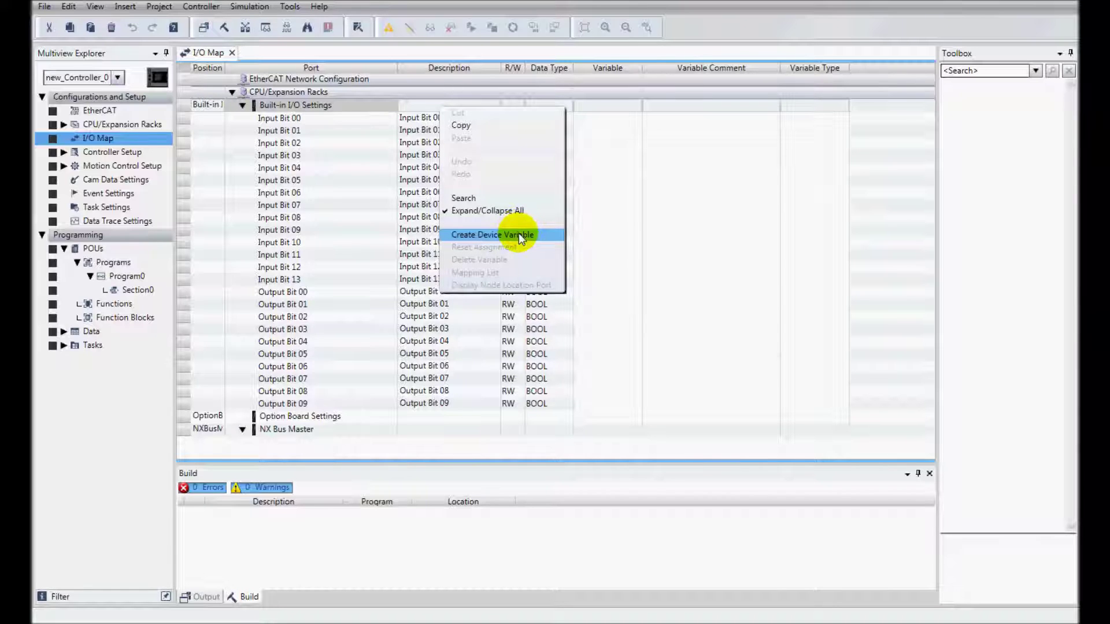
pyautogui.click(521, 236)
pyautogui.moveTo(642, 68); pyautogui.dragTo(665, 68)
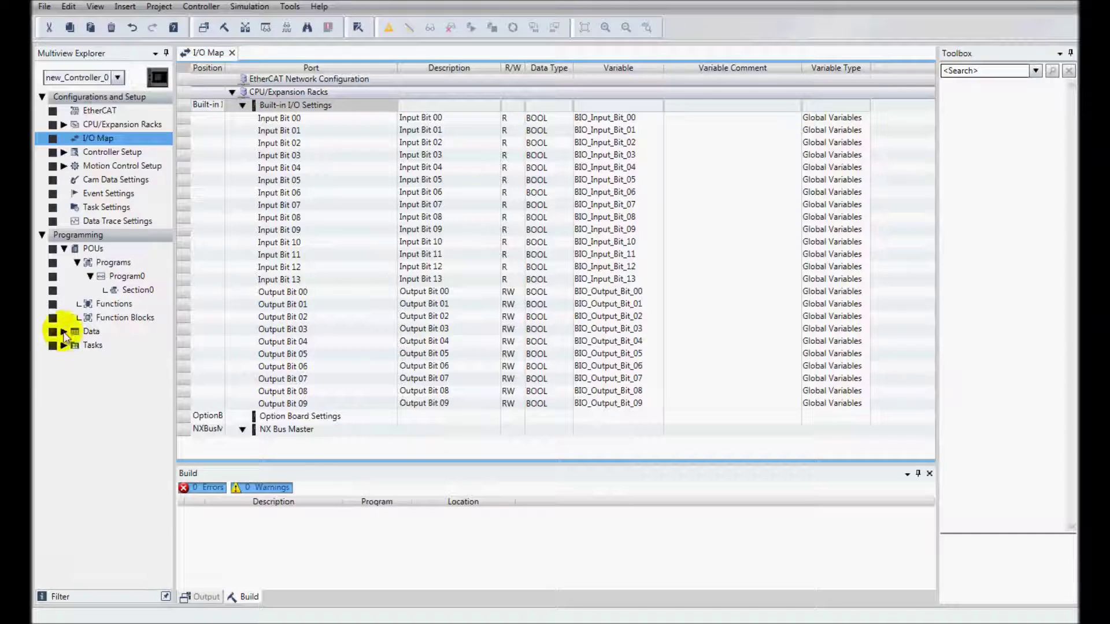
pyautogui.click(63, 331)
# Add global variable HMI_Input with Network Publish set to Publish Only
pyautogui.click(123, 361)
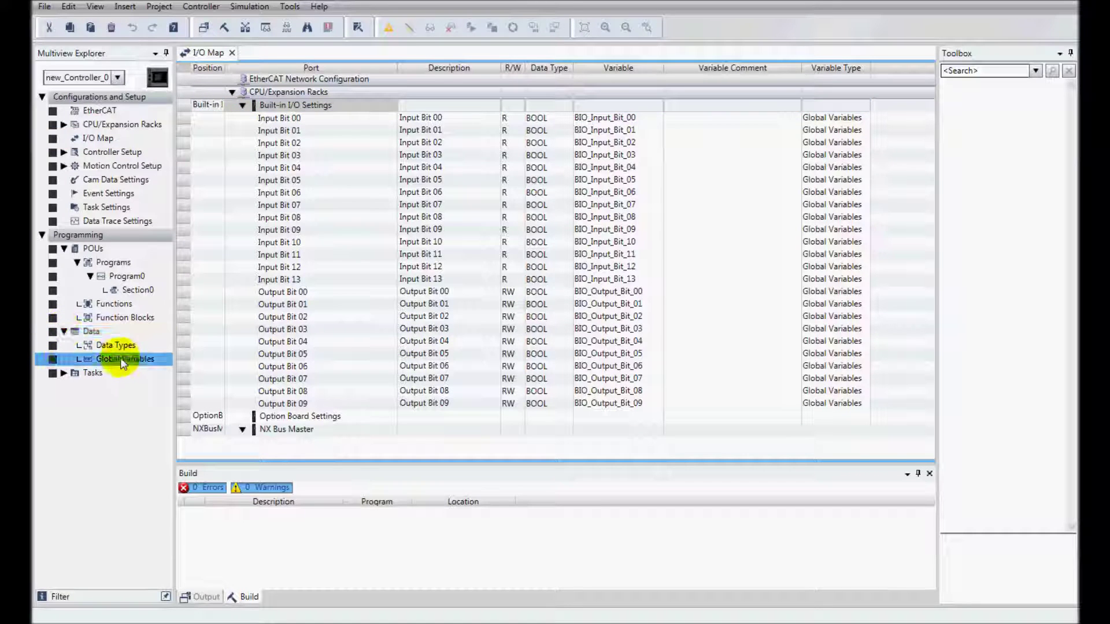
pyautogui.doubleClick(123, 360)
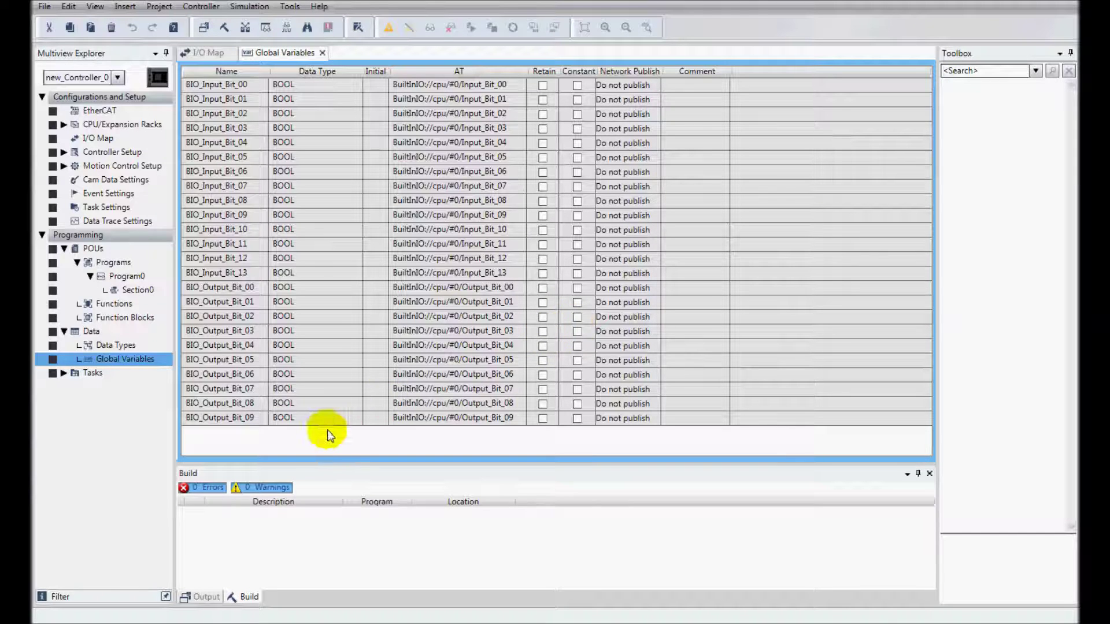
pyautogui.rightClick(310, 437)
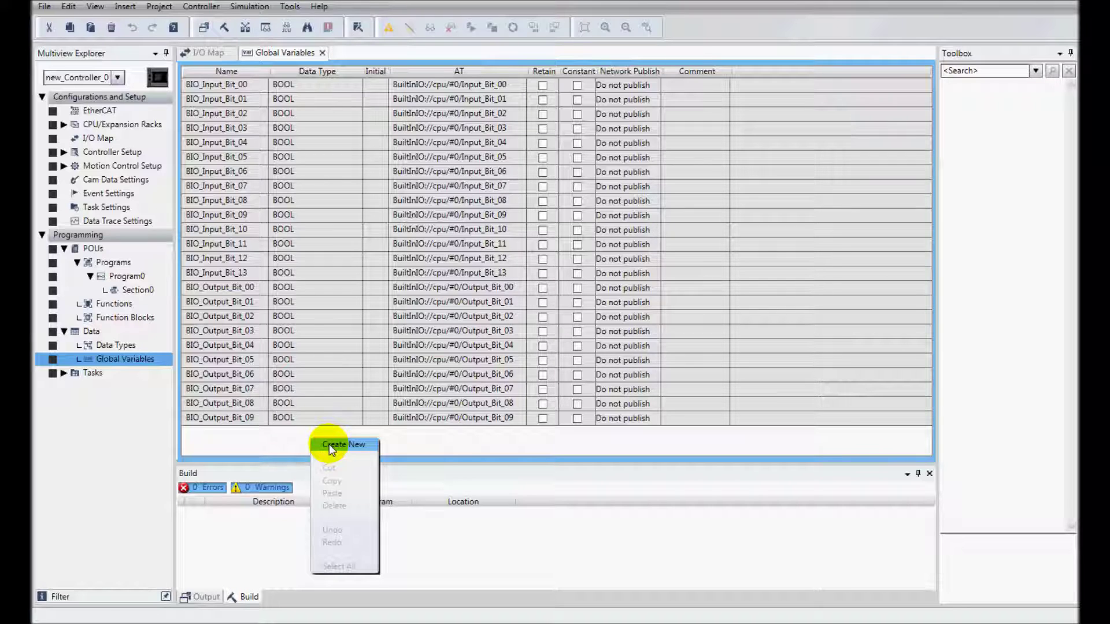
pyautogui.click(329, 445)
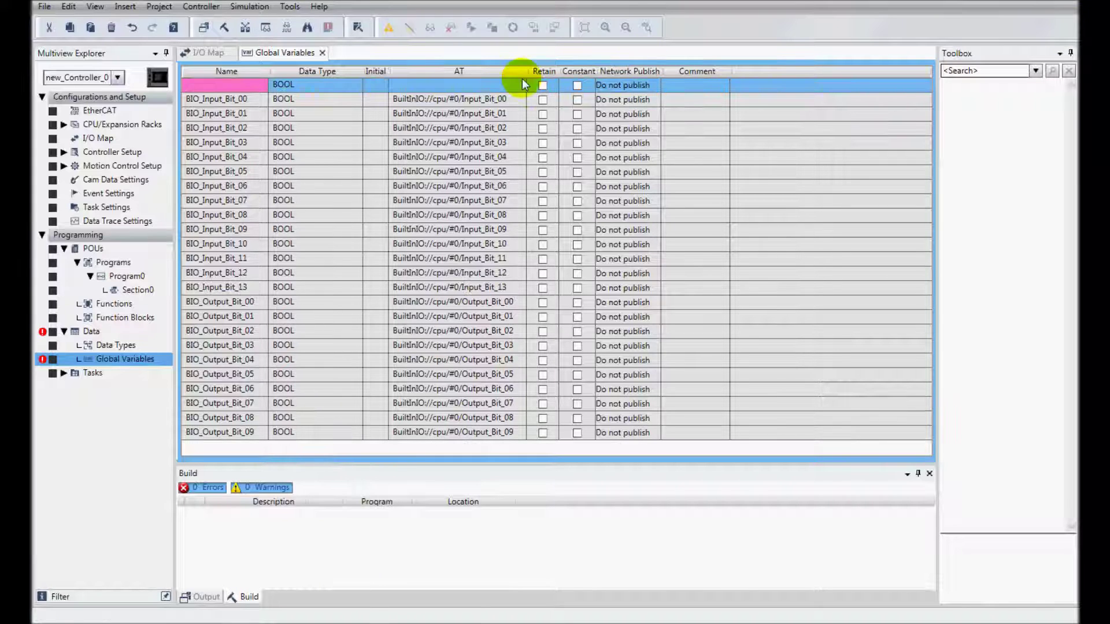
pyautogui.doubleClick(254, 86)
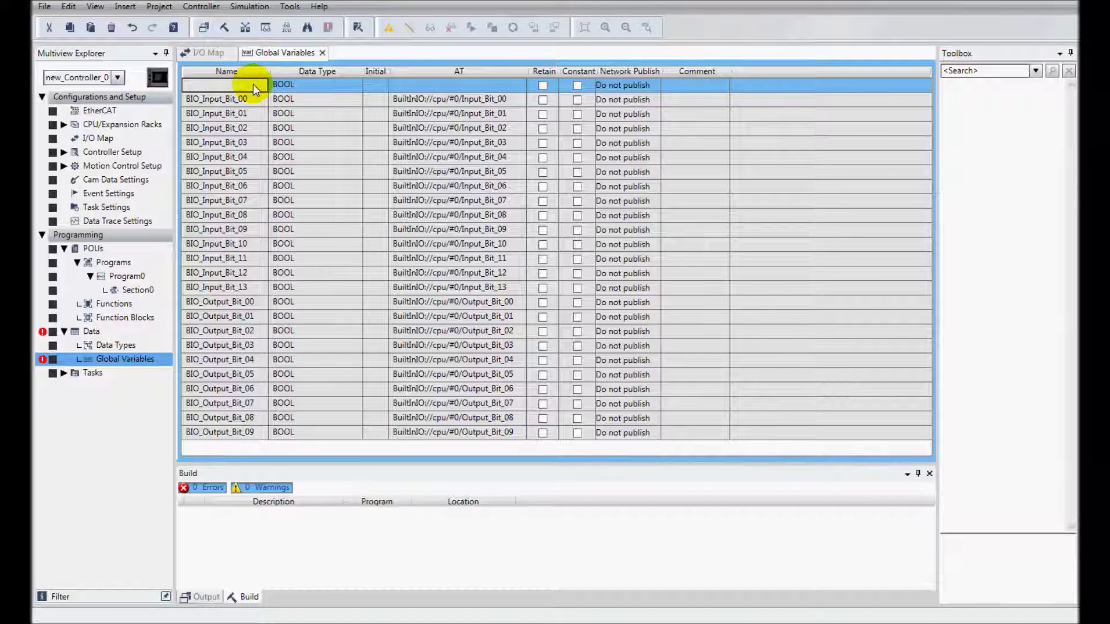
pyautogui.write('HMI_Input')
pyautogui.press('Tab')
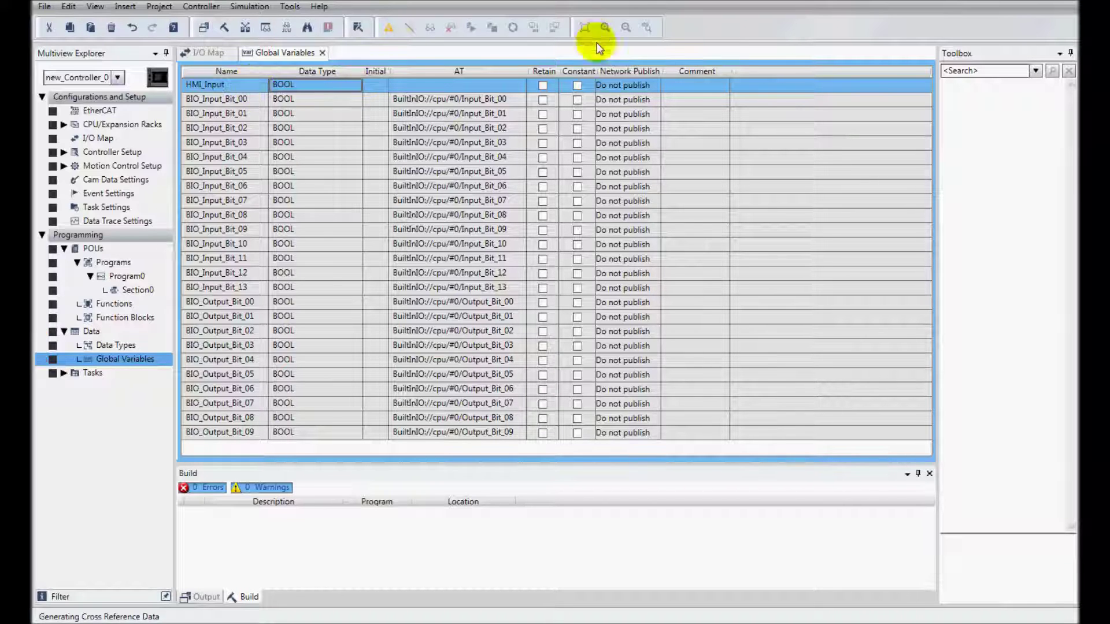
pyautogui.click(629, 85)
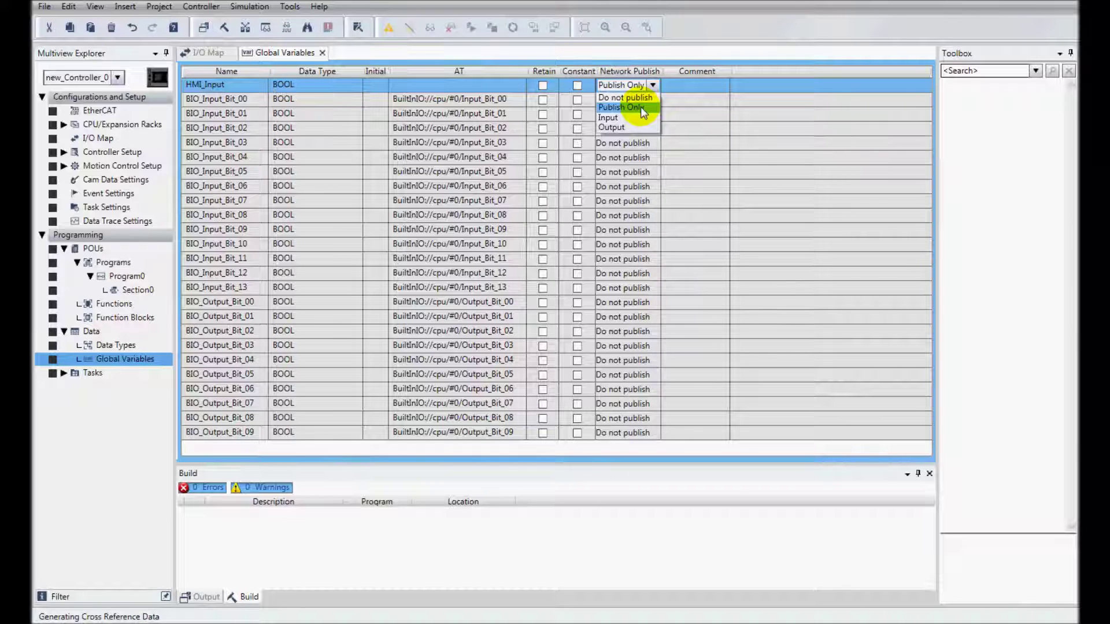
pyautogui.click(642, 108)
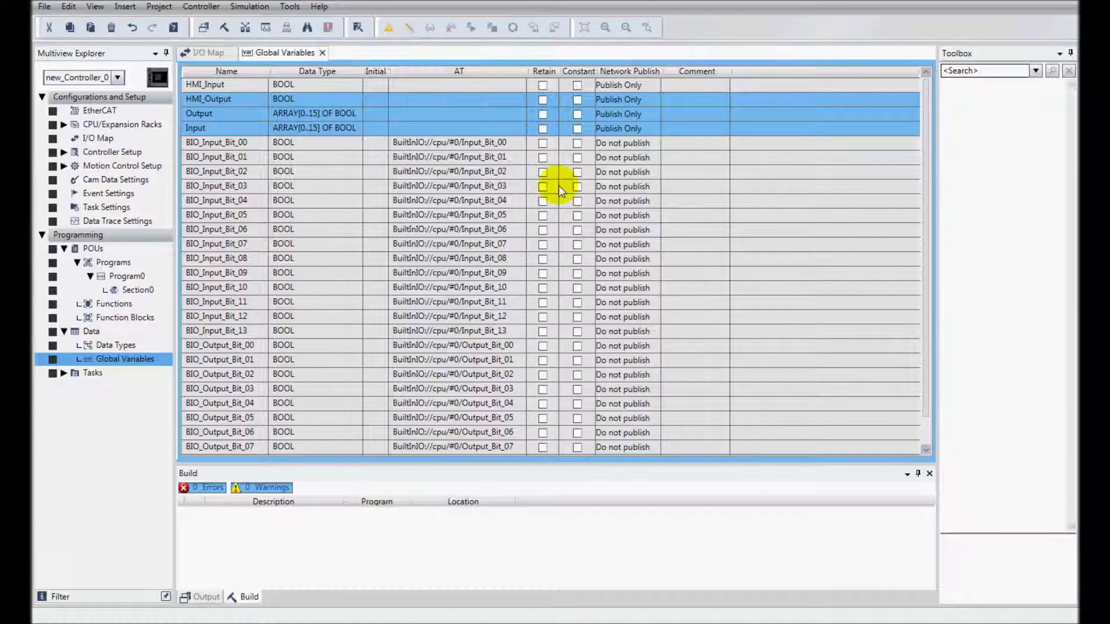
# In Section0, place a normally-open HMI_Input contact on rung 0
pyautogui.click(128, 291)
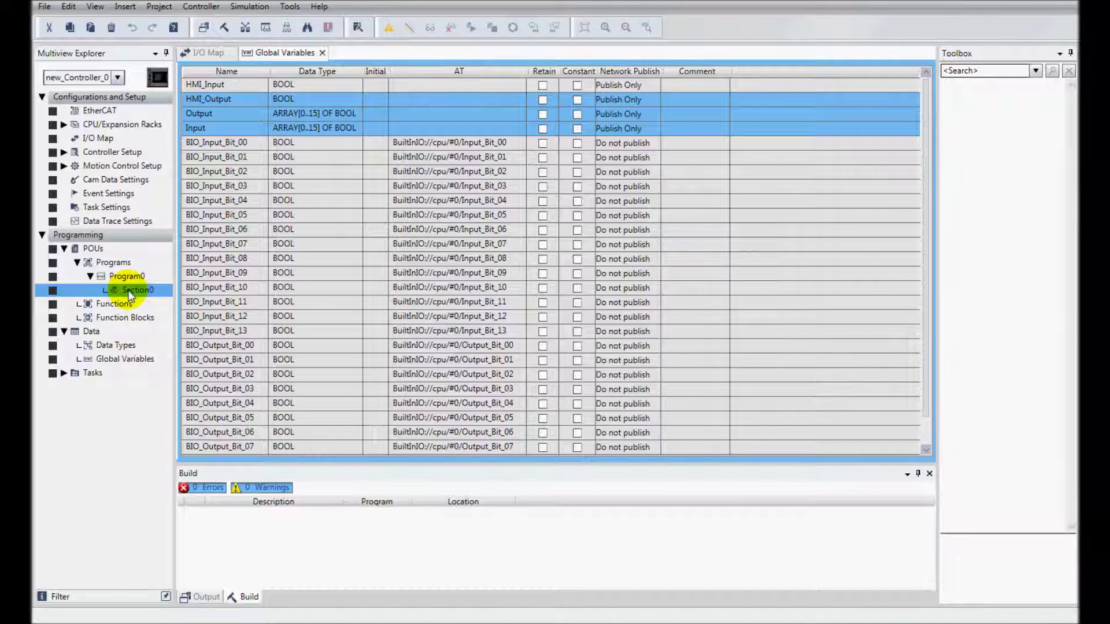
pyautogui.doubleClick(129, 291)
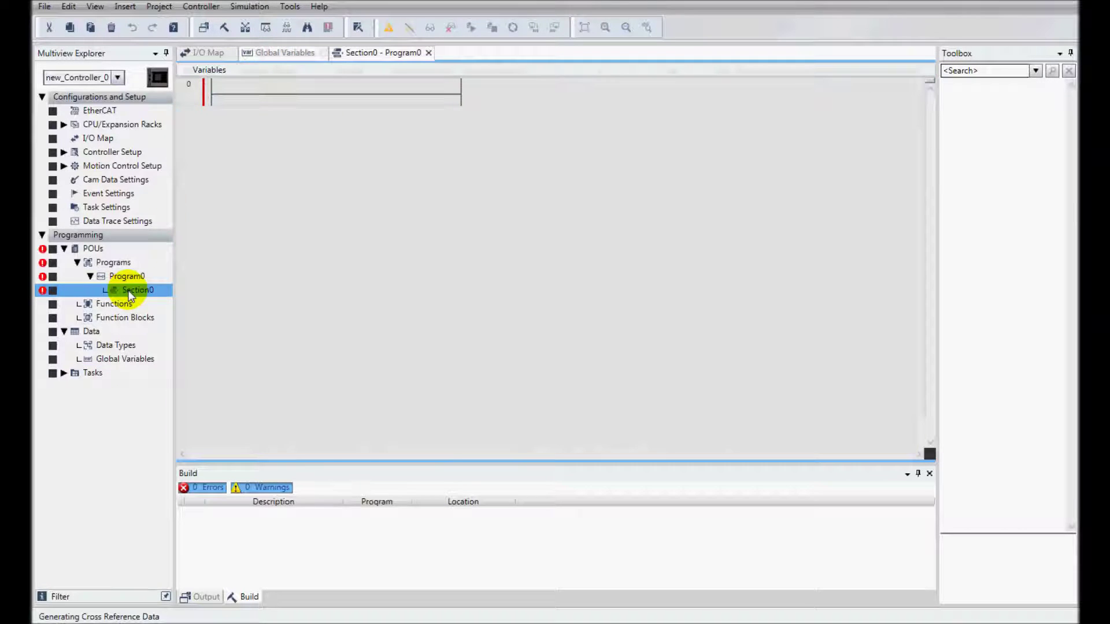
pyautogui.click(231, 96)
pyautogui.press('c')
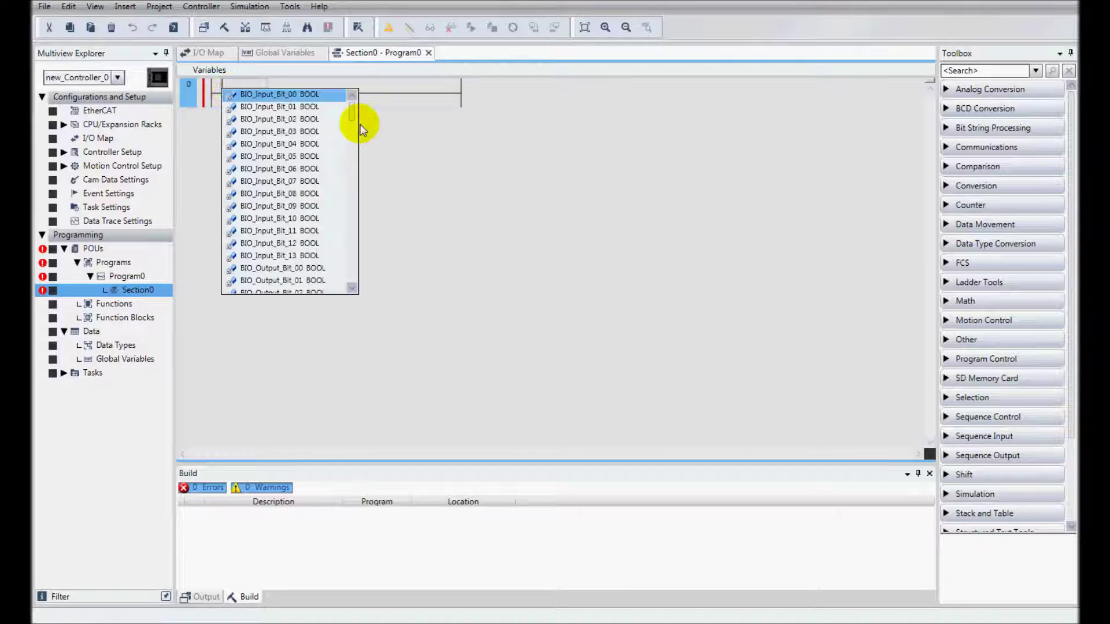
pyautogui.scroll(-5, 352, 142)
pyautogui.scroll(2, 355, 139)
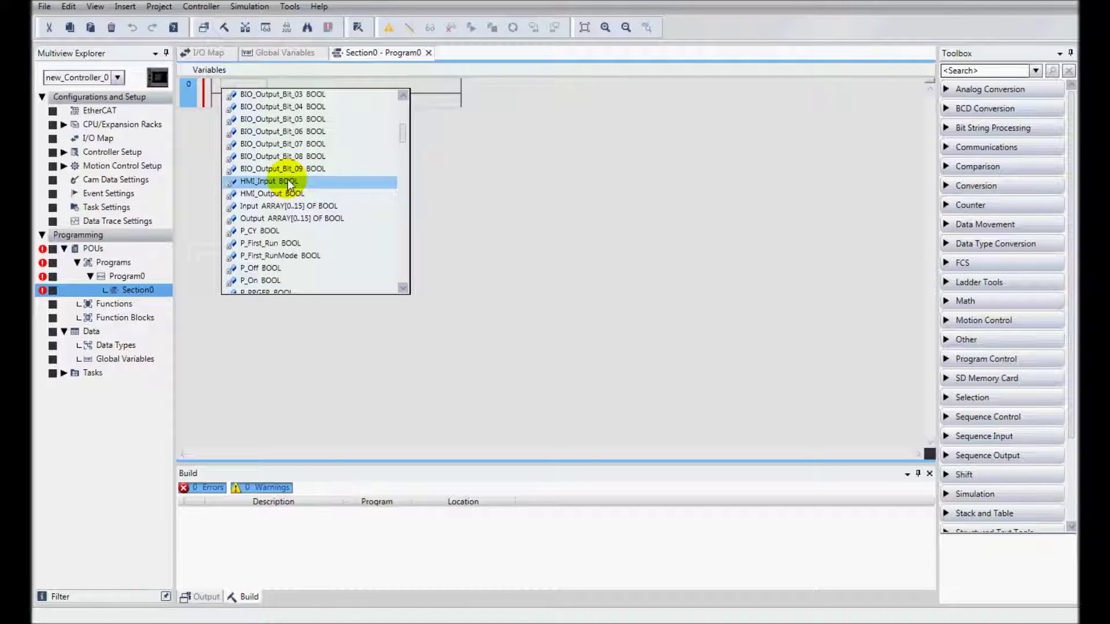
pyautogui.click(287, 181)
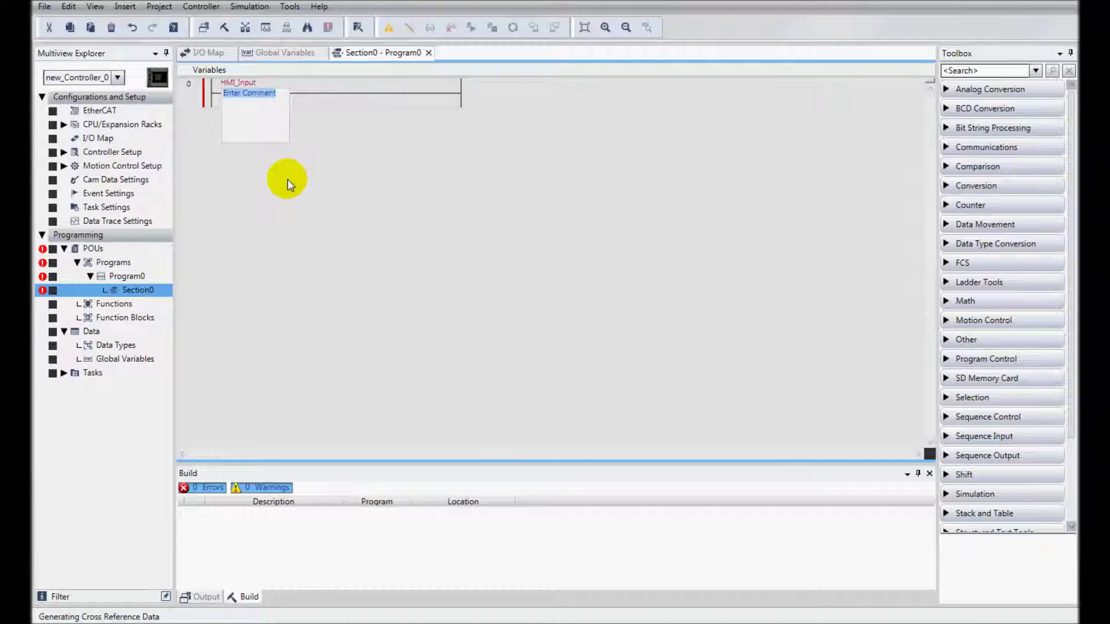
pyautogui.press('Return')
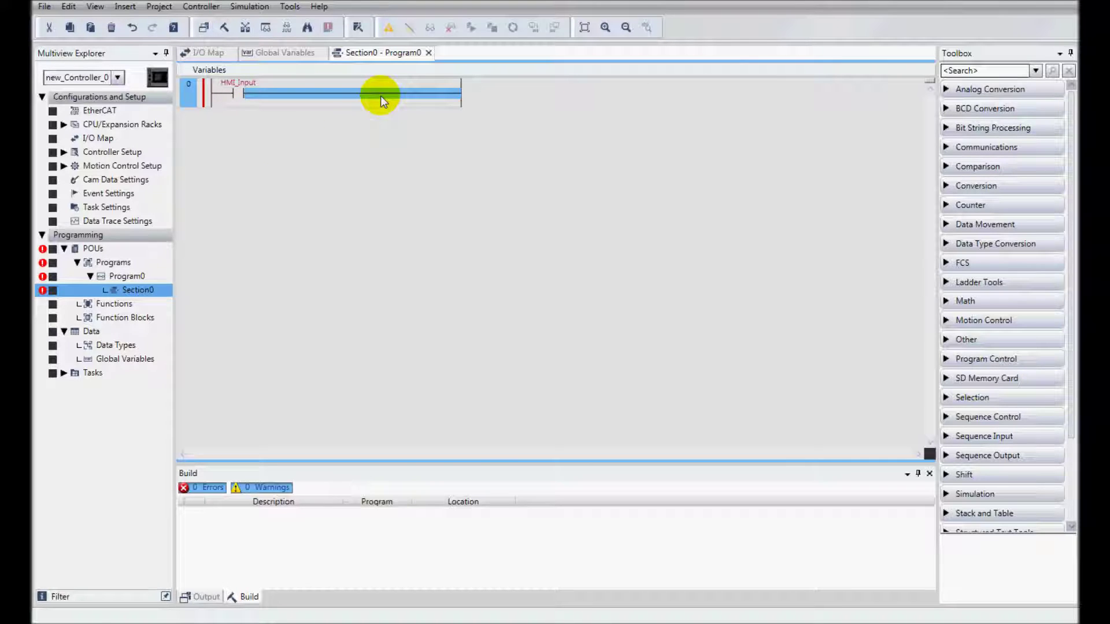
# Add an HMI_Output coil at the end of rung 0
pyautogui.press('o')
pyautogui.write('HM')
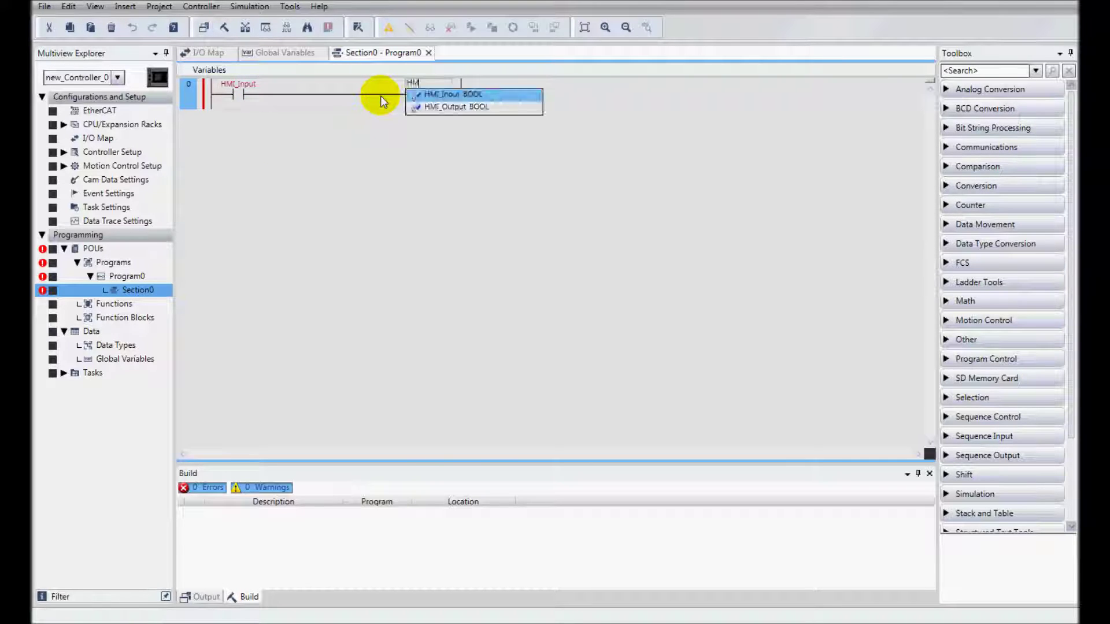
pyautogui.press('Down')
pyautogui.press('Return')
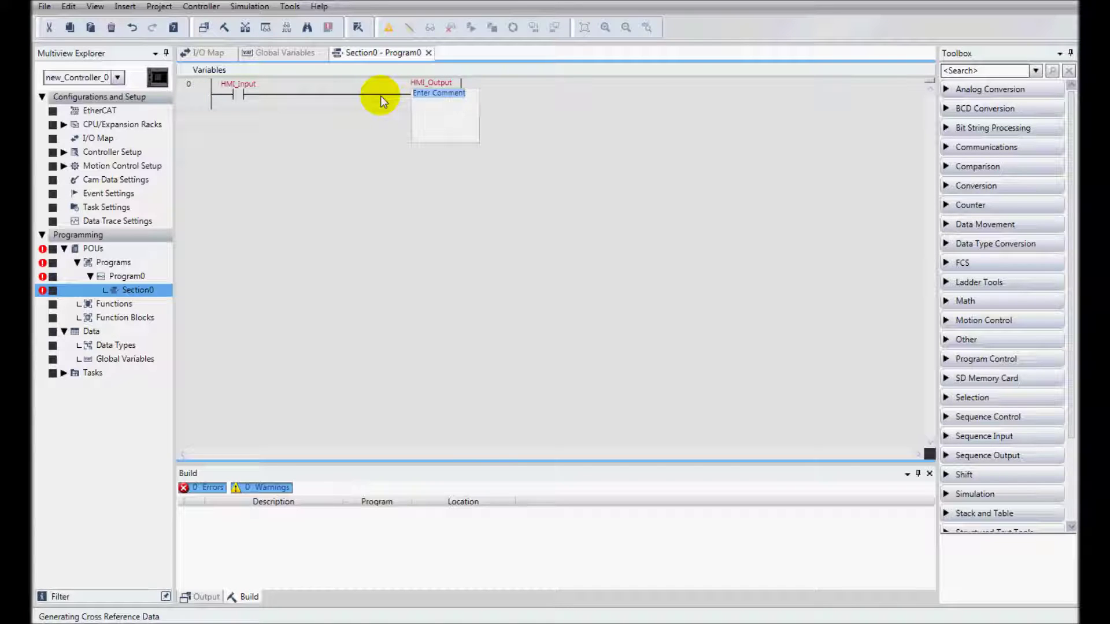
pyautogui.press('Return')
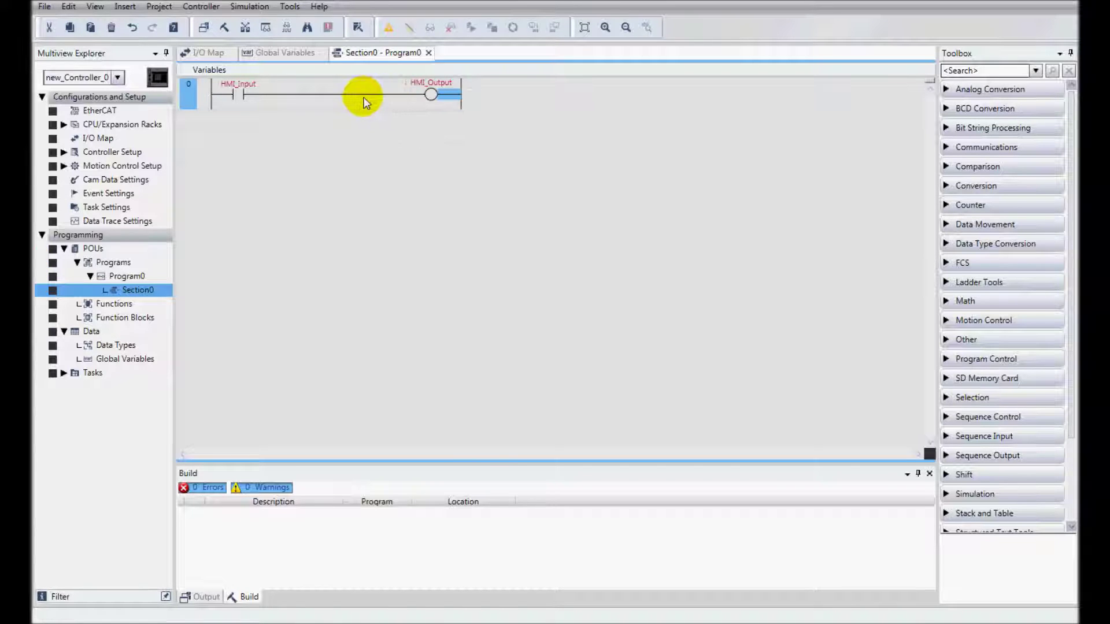
# Add a parallel BIO_Output_Bit_00 coil on a branch, then insert an empty rung 1
pyautogui.moveTo(362, 95); pyautogui.dragTo(465, 105)
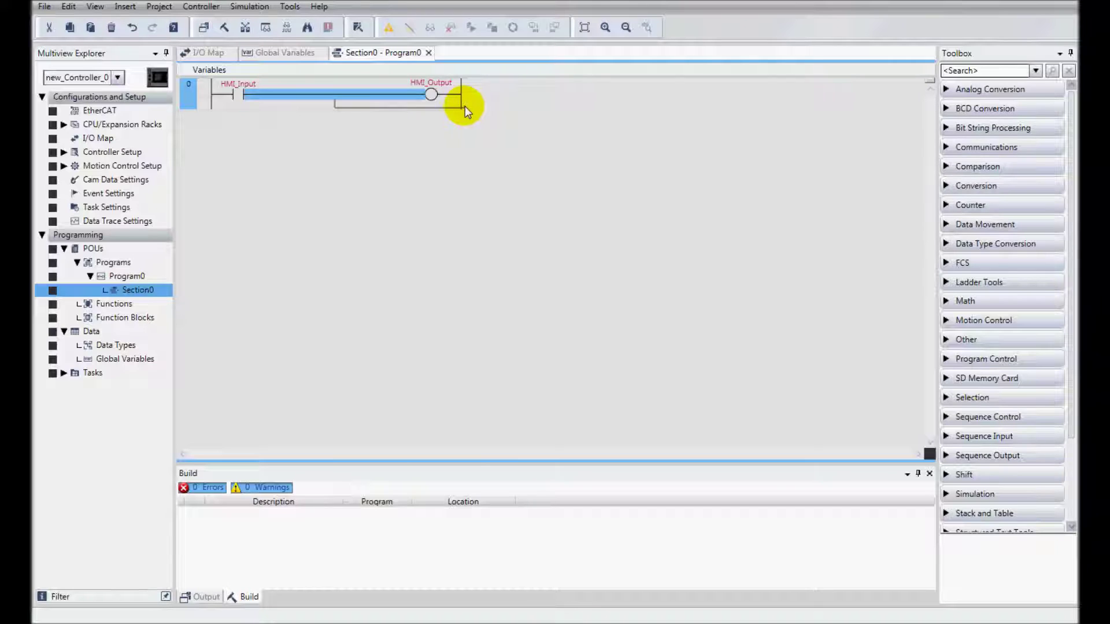
pyautogui.click(488, 172)
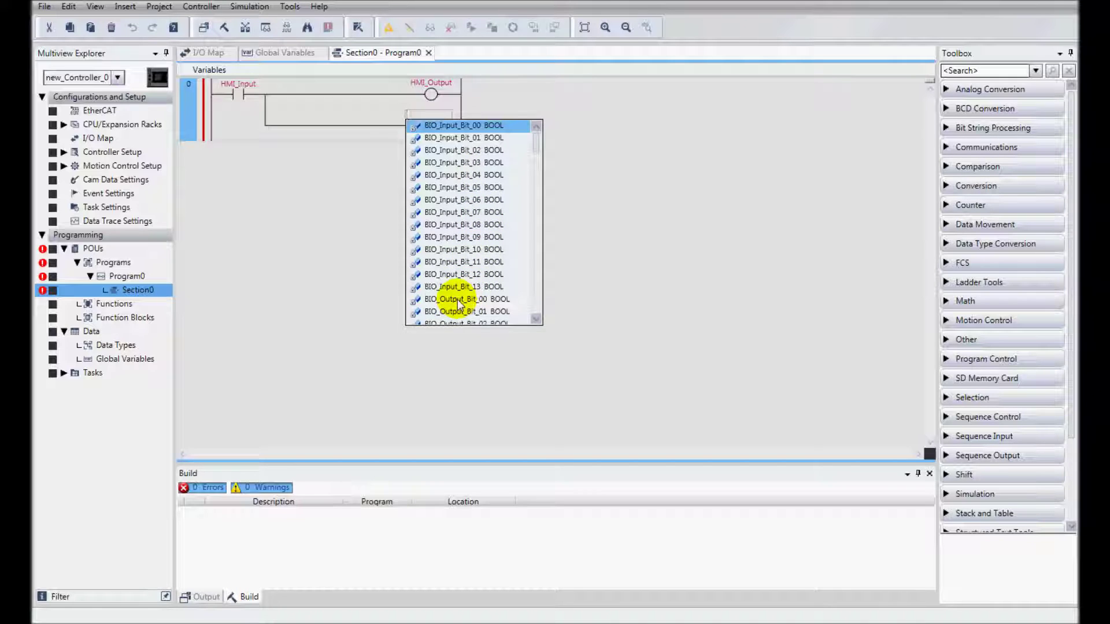
pyautogui.click(456, 300)
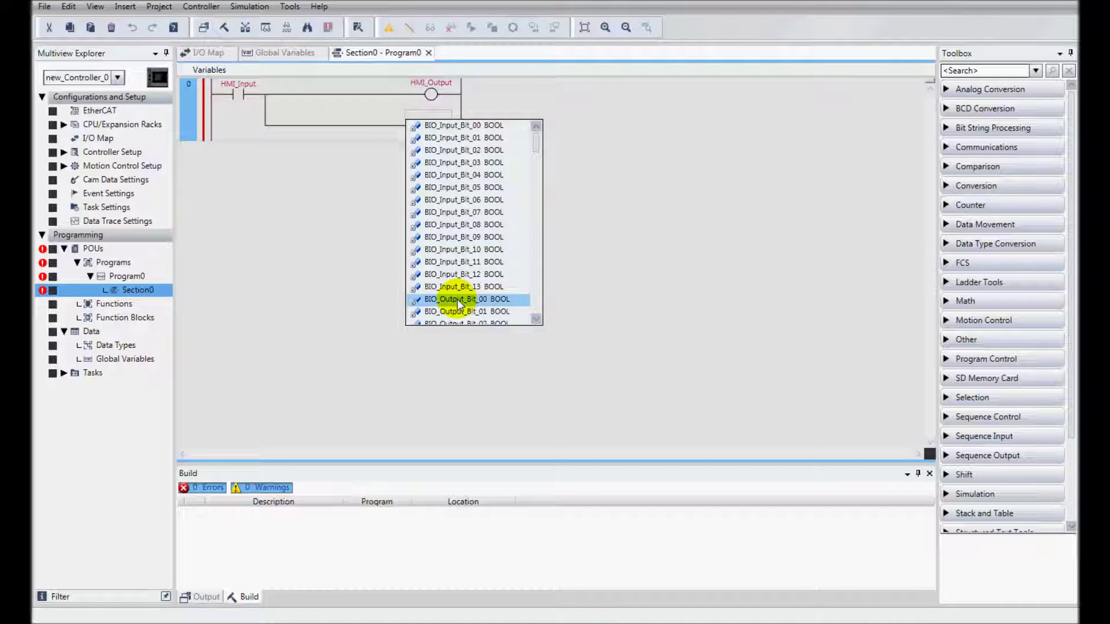
pyautogui.press('Return')
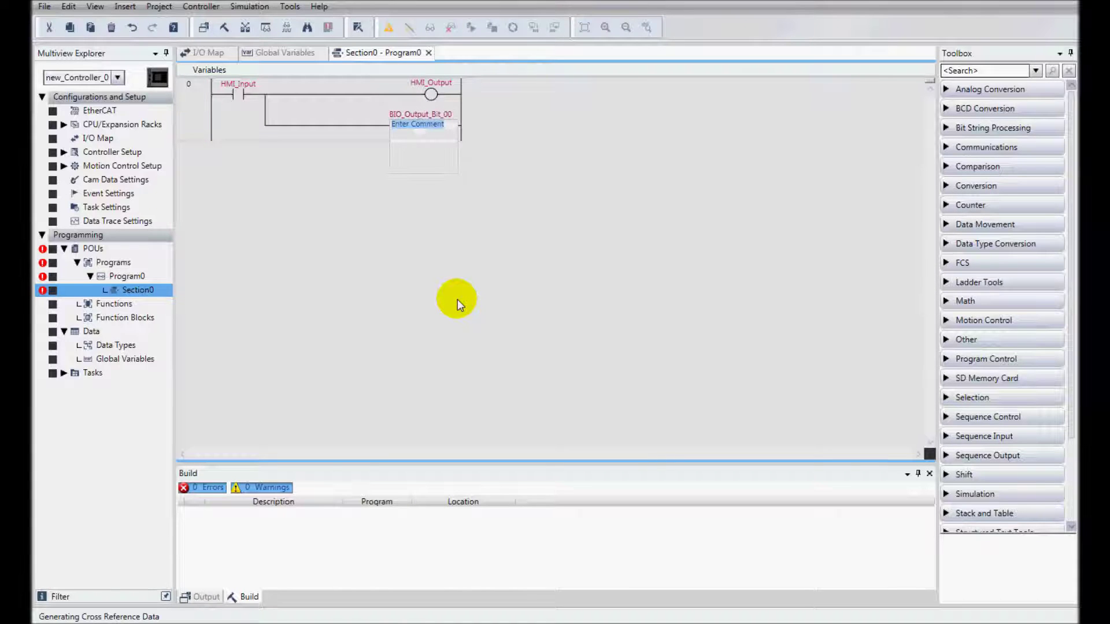
pyautogui.press('Return')
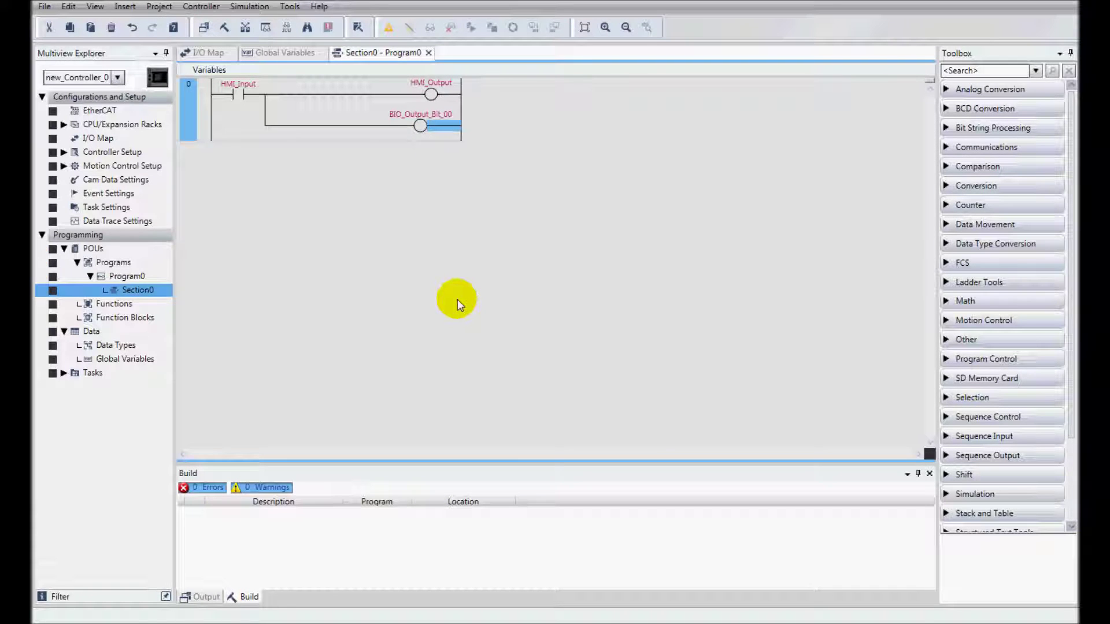
pyautogui.hotkey('ctrl', 'alt', 'r')
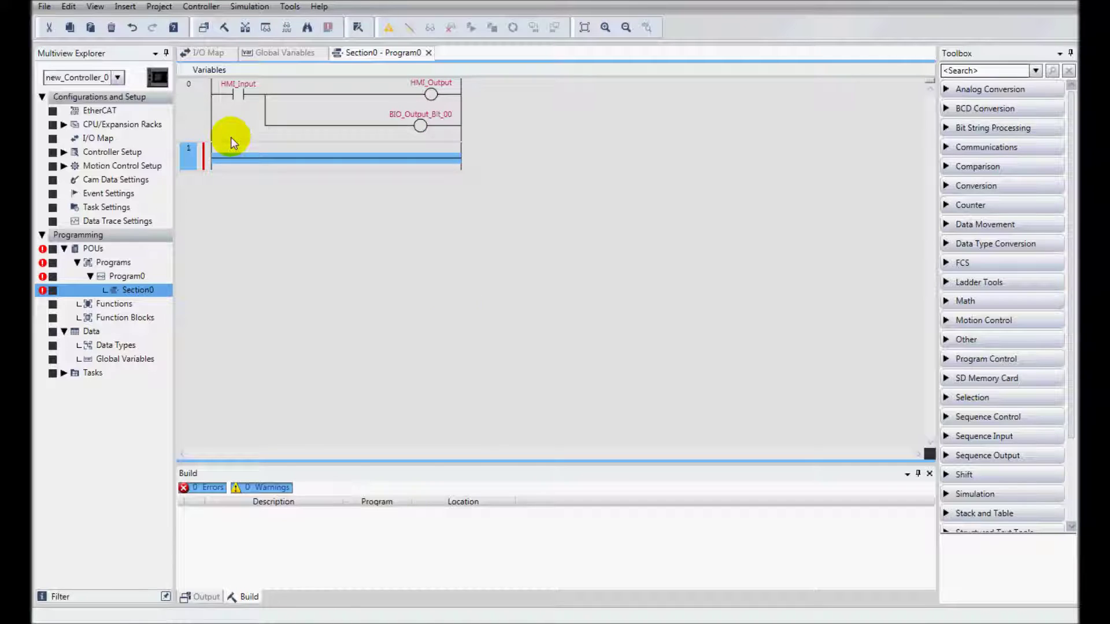
# Paste an Input[0] contact driving an Output[0] coil into rung 1
pyautogui.hotkey('ctrl', 'v')
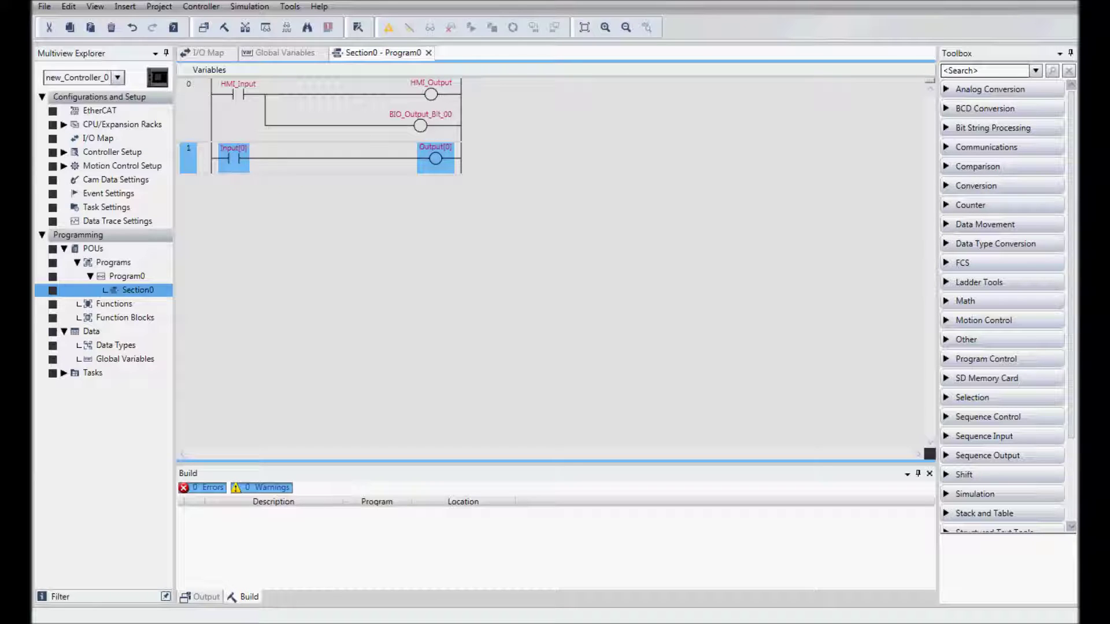
# Rebuild the whole controller project, finishing with 0 errors and 0 warnings
pyautogui.click(159, 6)
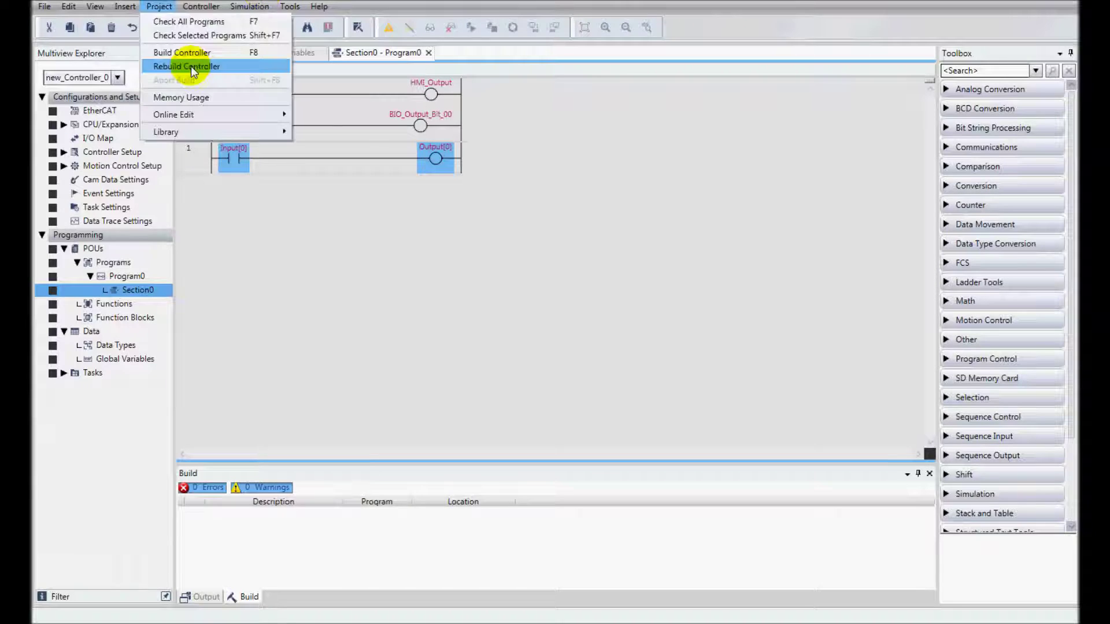
pyautogui.click(192, 71)
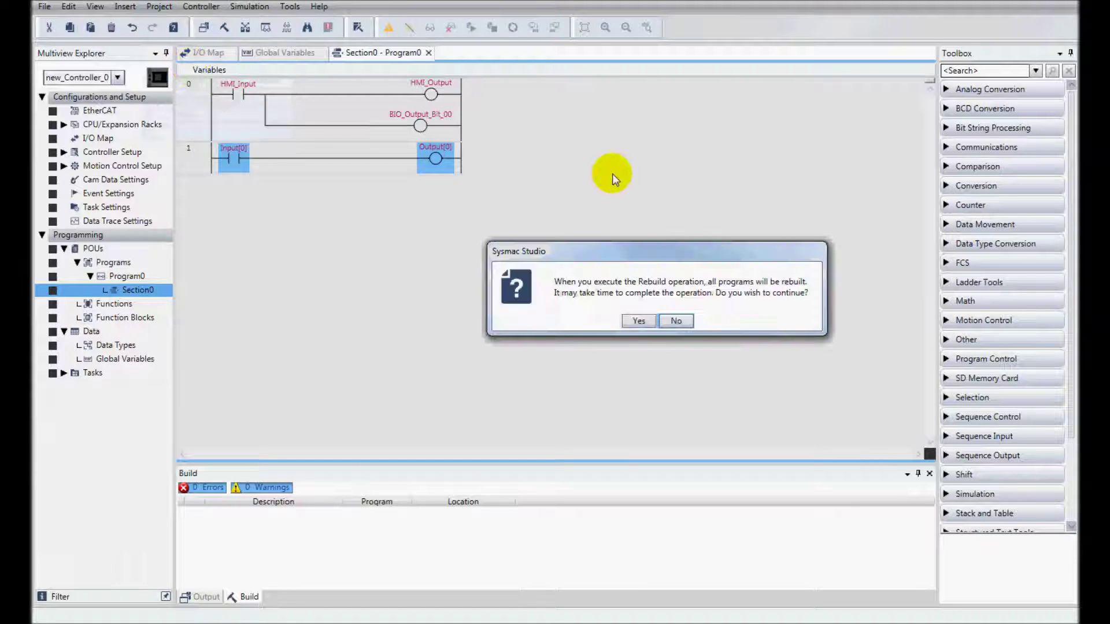
pyautogui.click(646, 317)
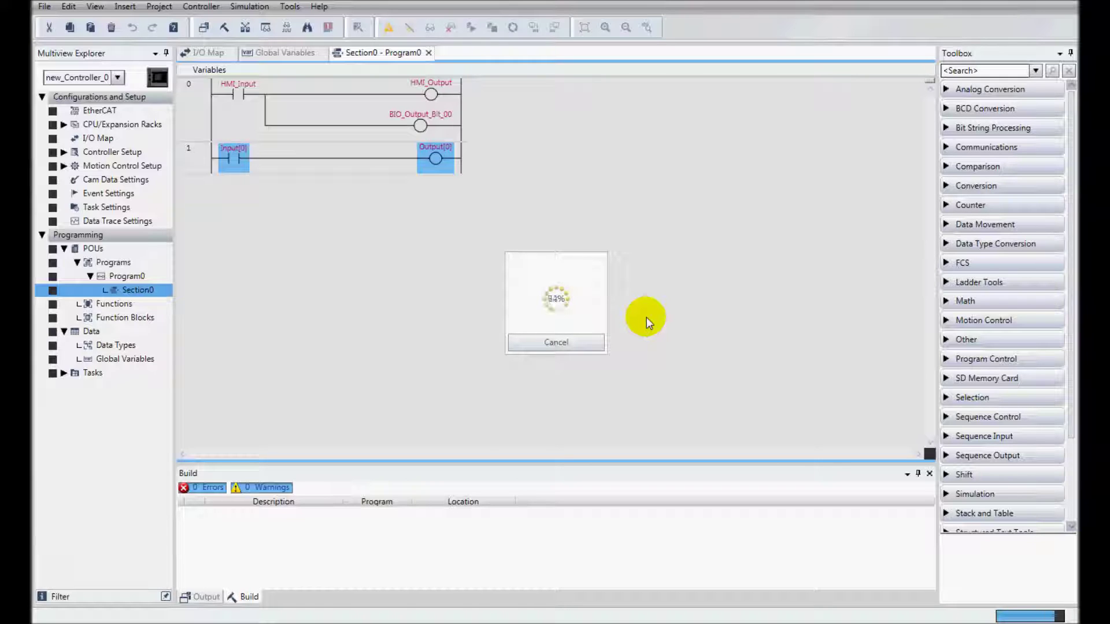
pyautogui.click(201, 6)
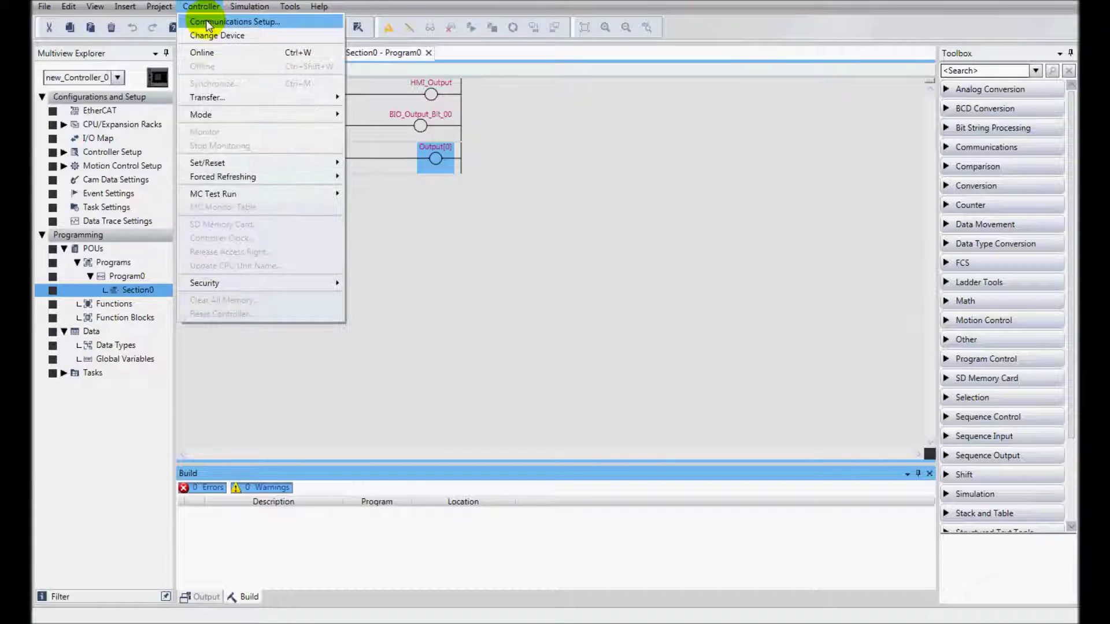
# Connect via Ethernet hub to 192.168.250.1 and pass the Ethernet communications test
pyautogui.click(206, 24)
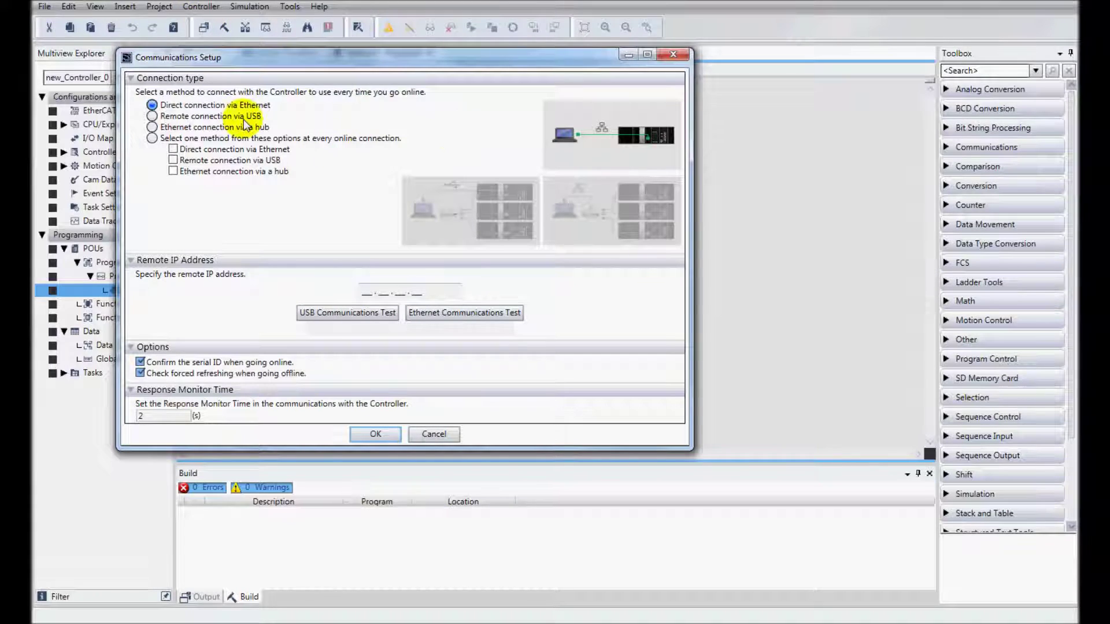
pyautogui.click(153, 128)
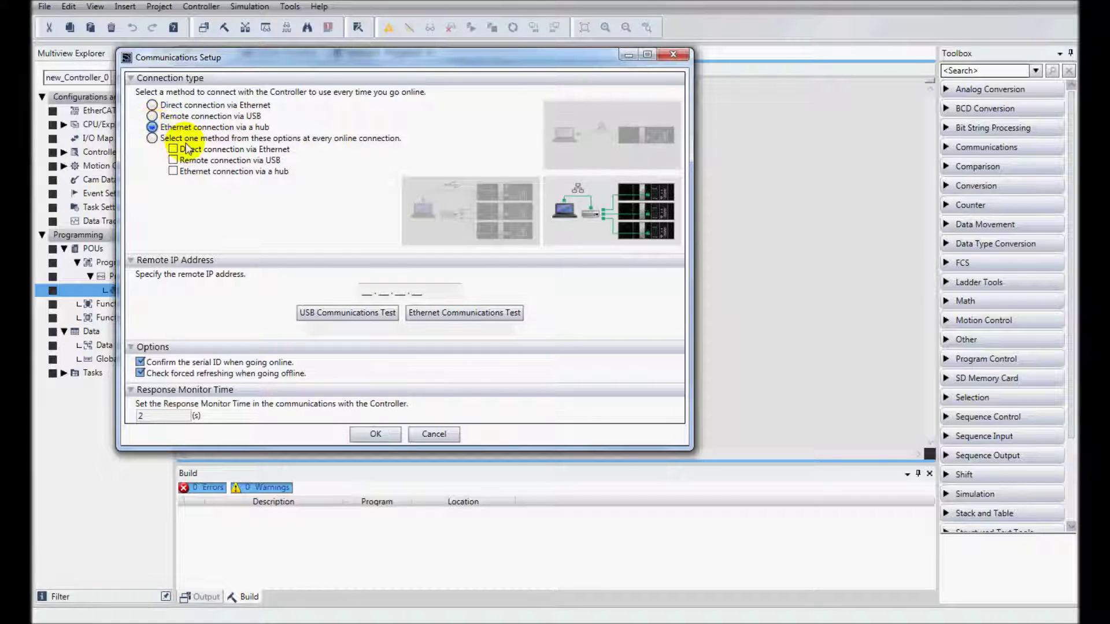
pyautogui.click(366, 292)
pyautogui.write('192...')
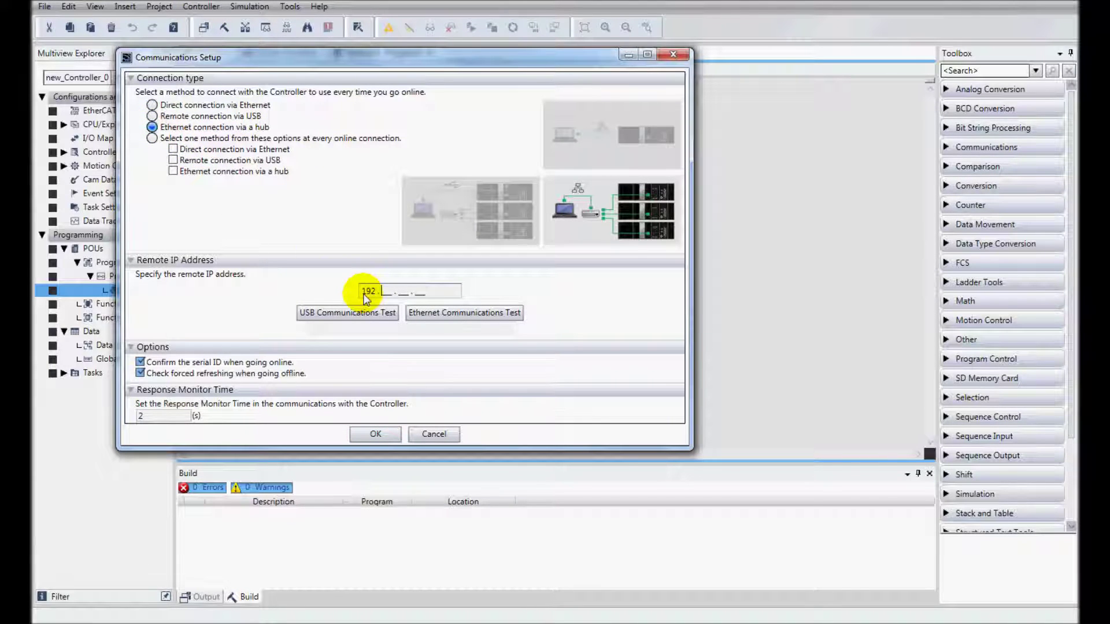
pyautogui.write('16825')
pyautogui.write('0000')
pyautogui.write('1')
pyautogui.click(468, 313)
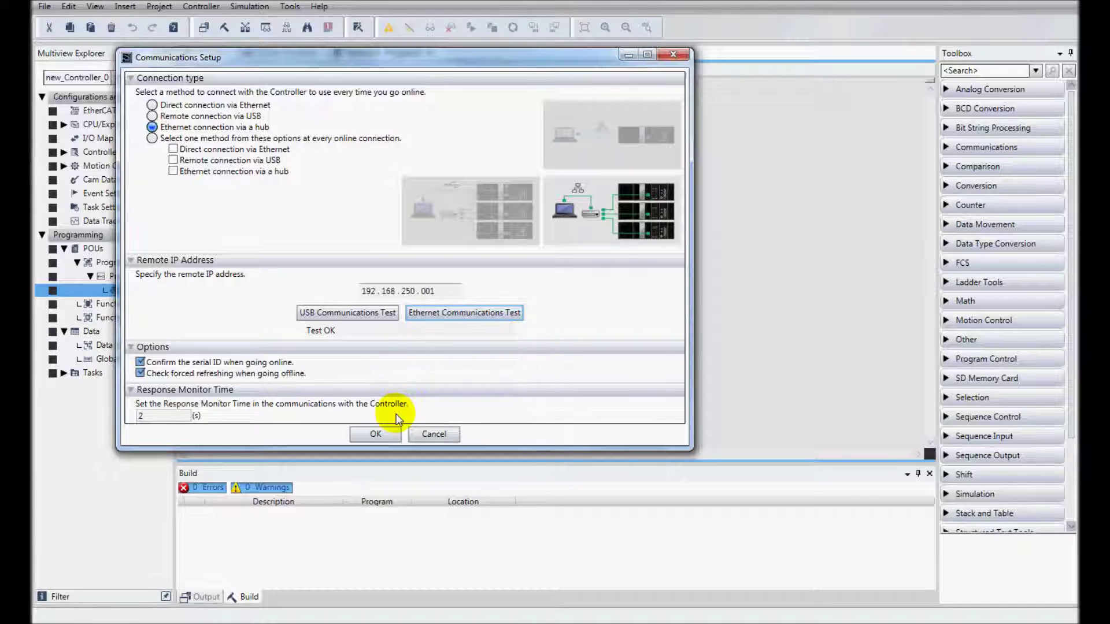
pyautogui.click(376, 434)
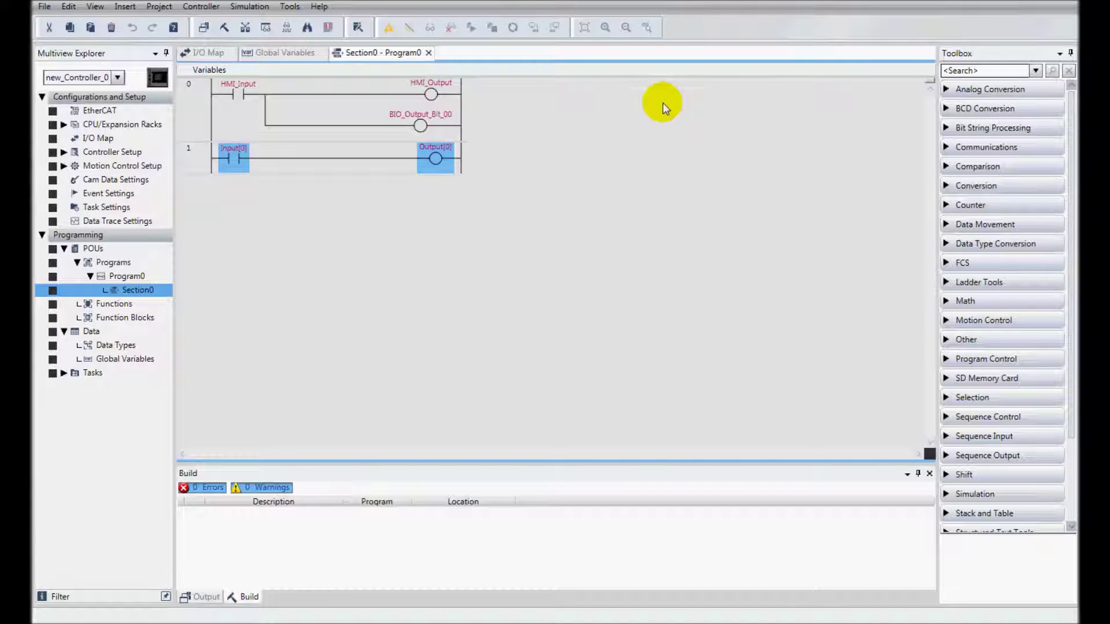
# Go online and transfer the project to the controller, returning it to RUN mode
pyautogui.click(387, 27)
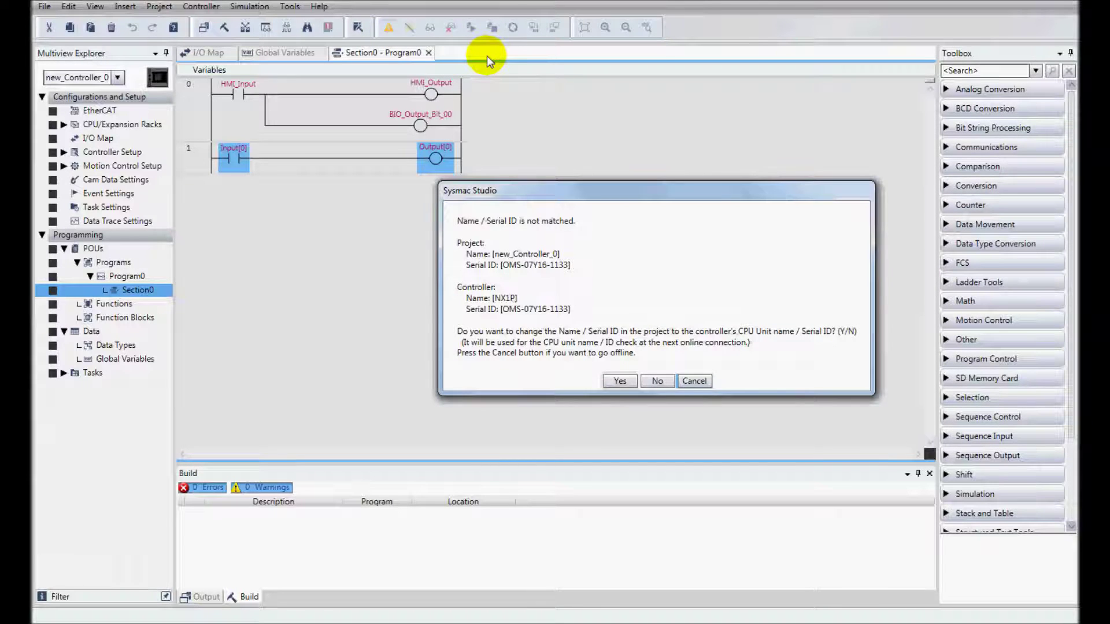
pyautogui.click(657, 380)
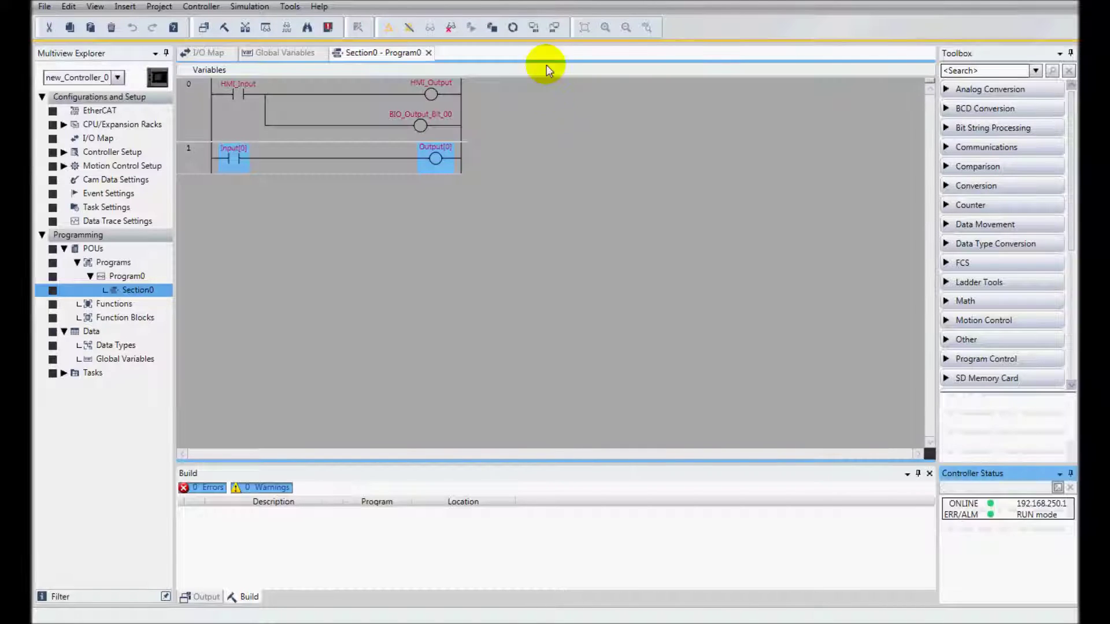
pyautogui.click(533, 28)
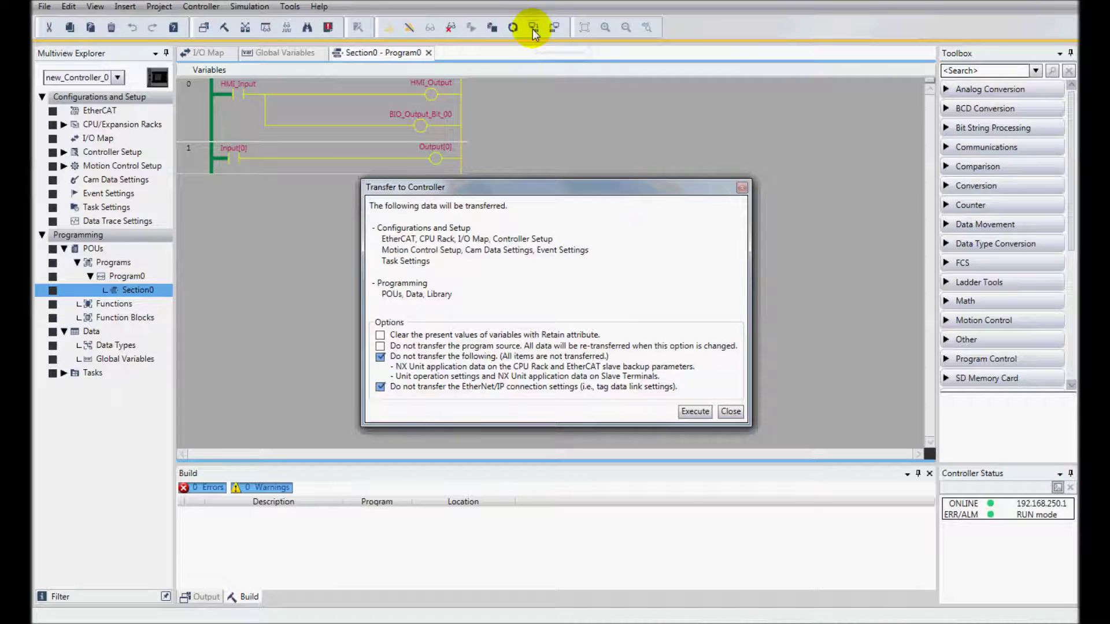
pyautogui.click(690, 412)
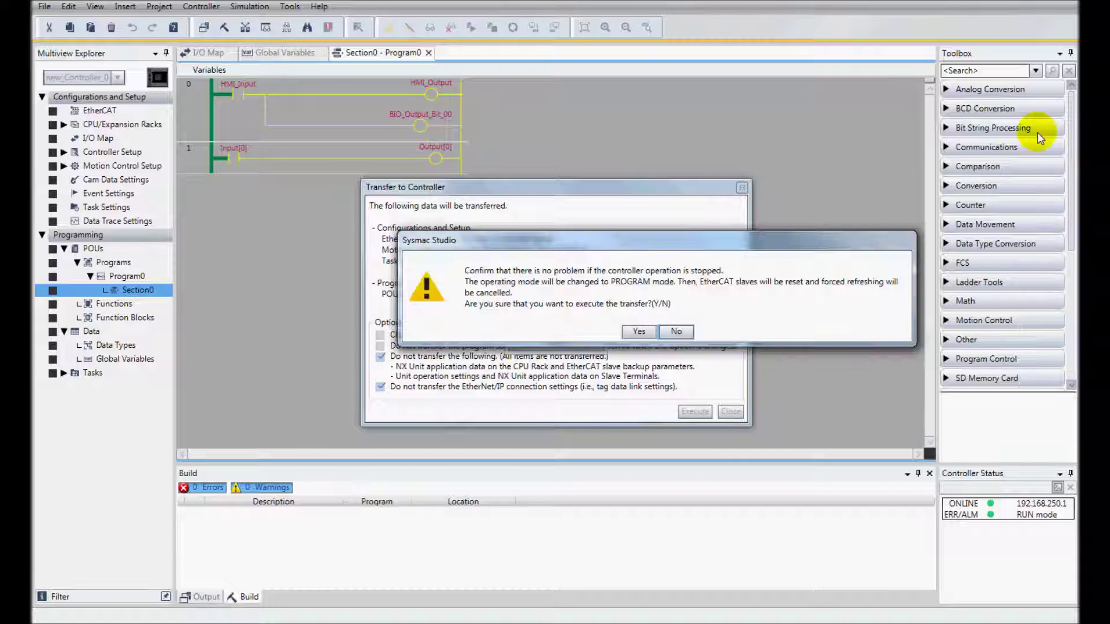
pyautogui.click(638, 331)
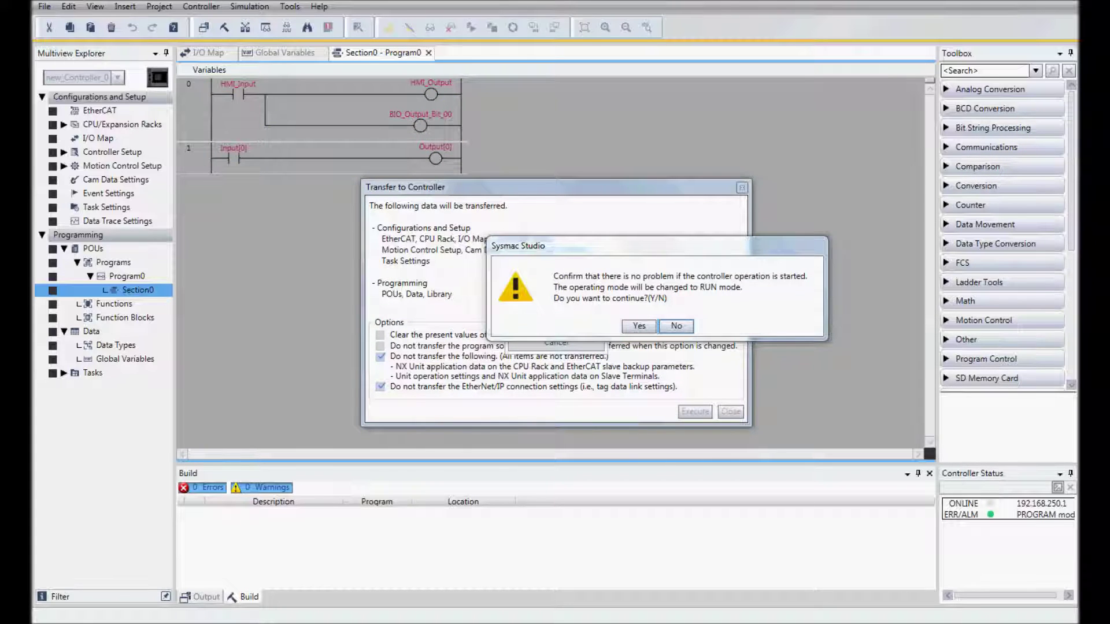
pyautogui.click(638, 326)
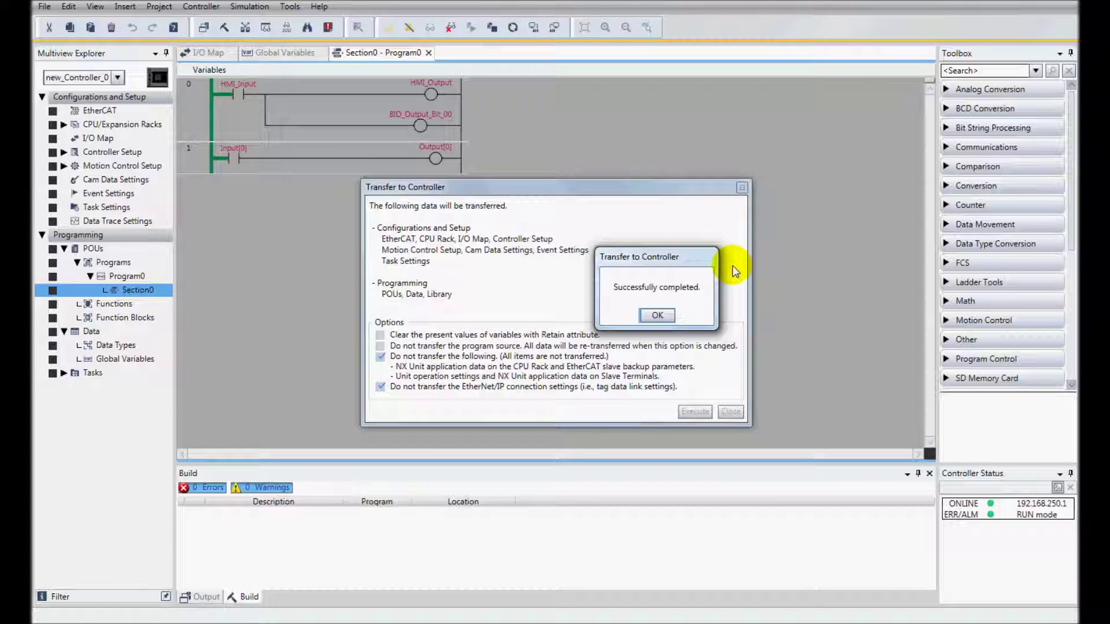
pyautogui.click(657, 315)
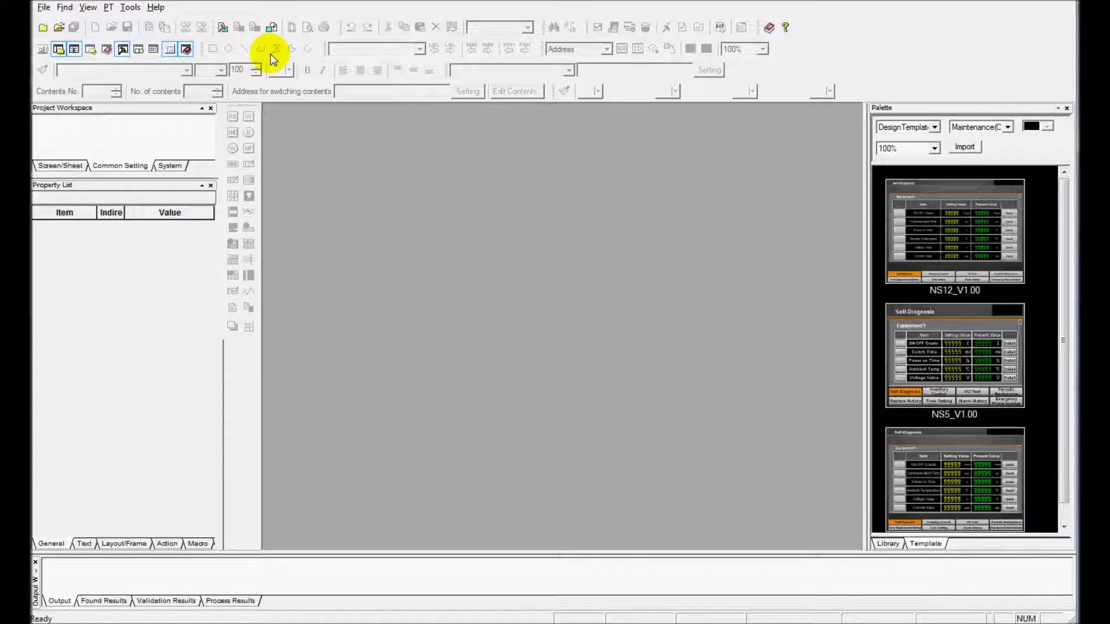
# Create a new NS8-TV0[]-V2 HMI project at system version 8.9, overwriting NewProject
pyautogui.click(43, 8)
pyautogui.click(61, 23)
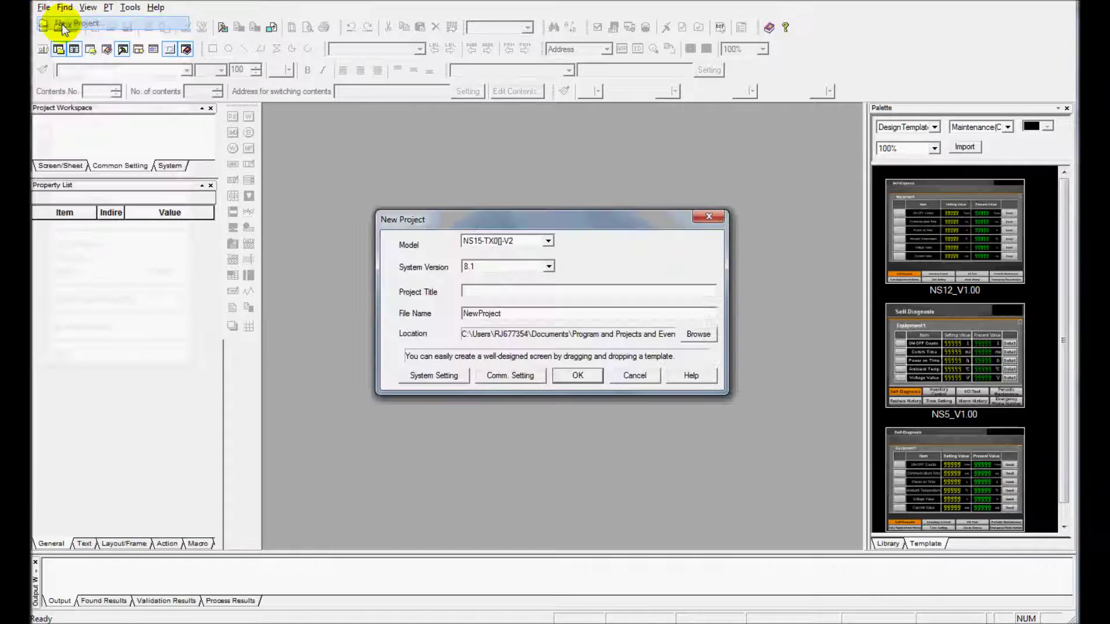
pyautogui.click(547, 241)
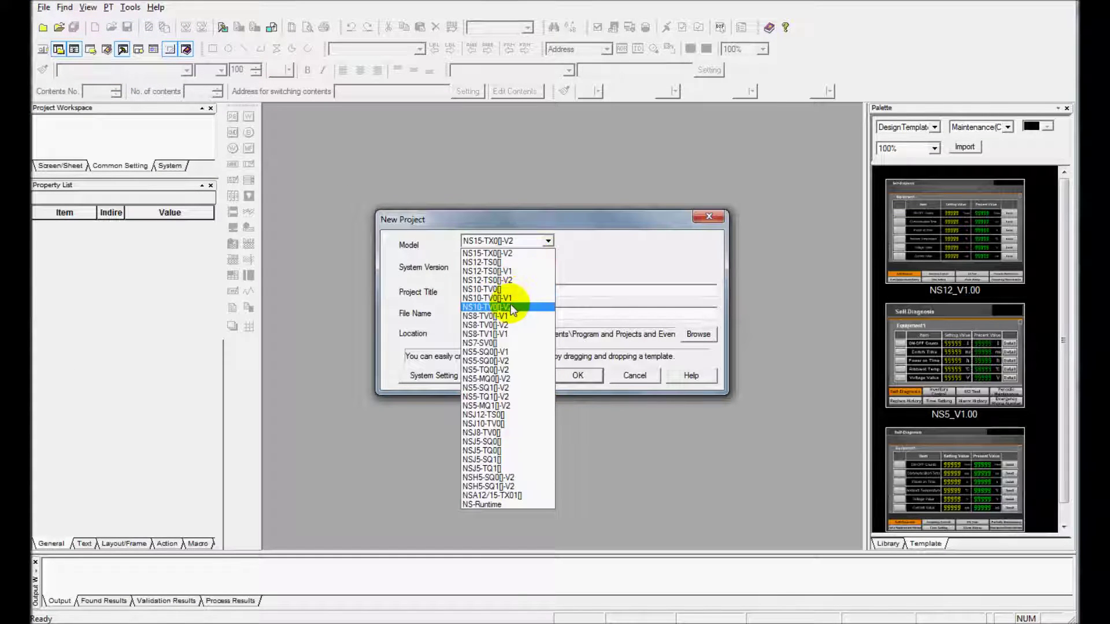
pyautogui.click(504, 324)
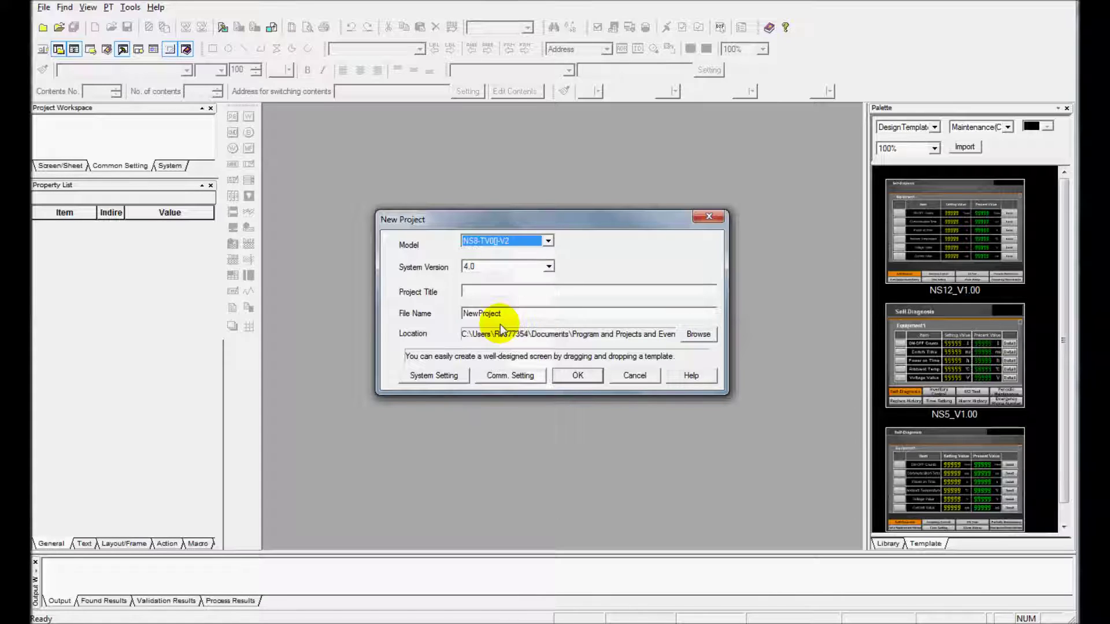
pyautogui.click(548, 266)
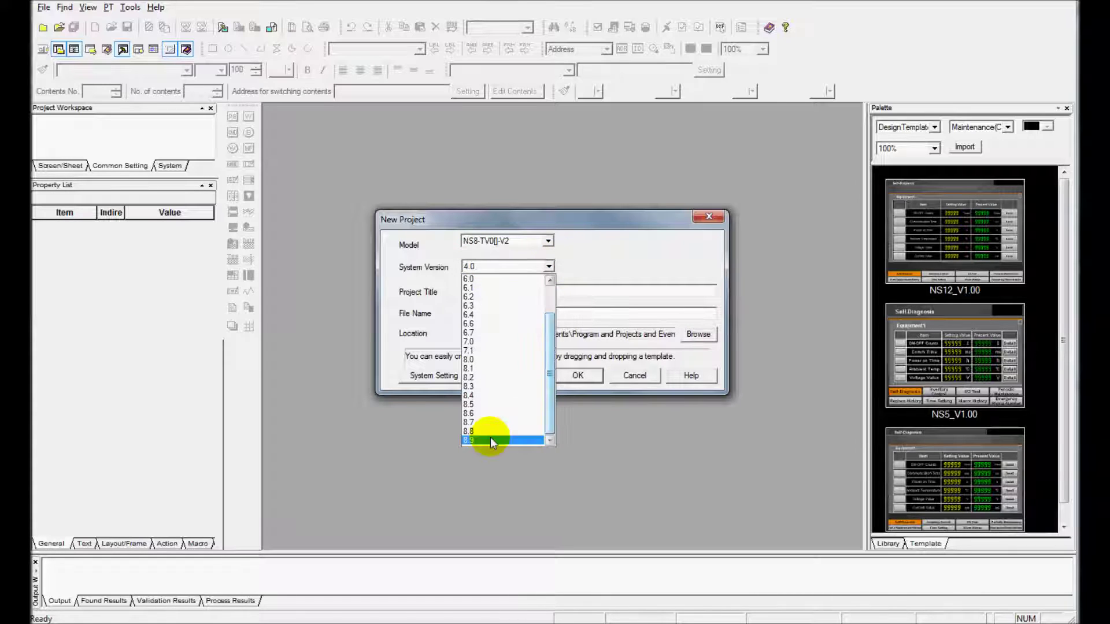
pyautogui.click(490, 440)
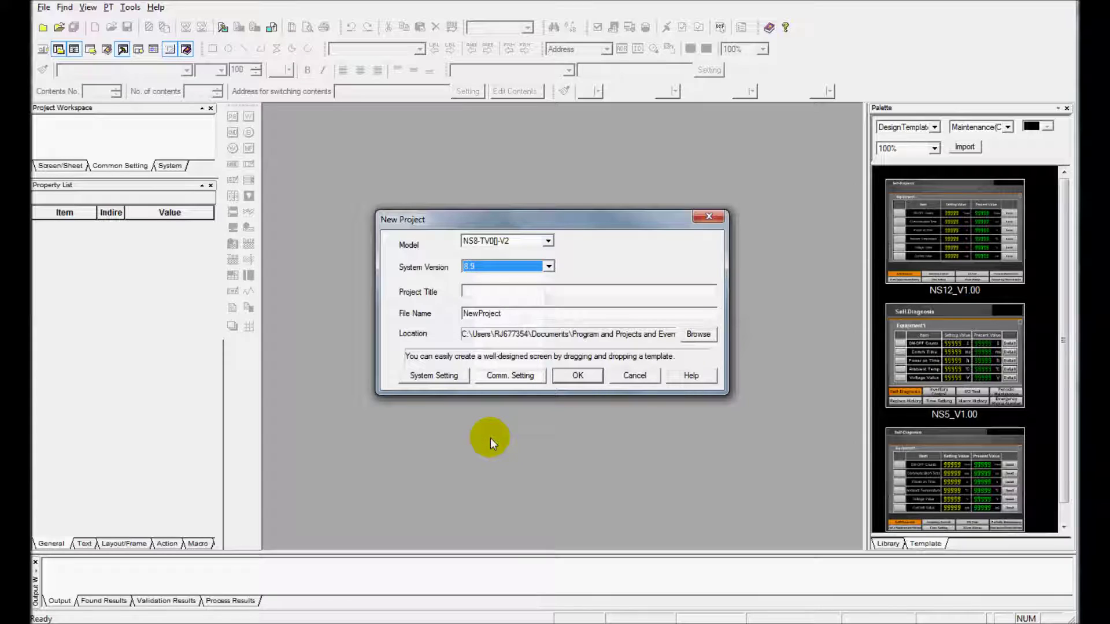
pyautogui.click(585, 376)
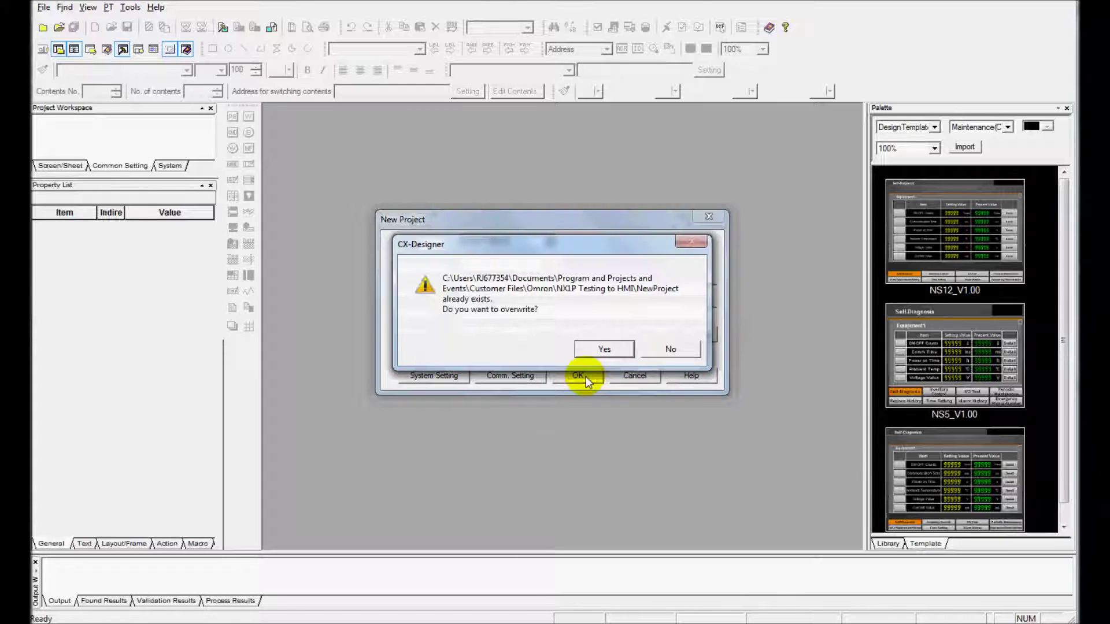
pyautogui.click(590, 349)
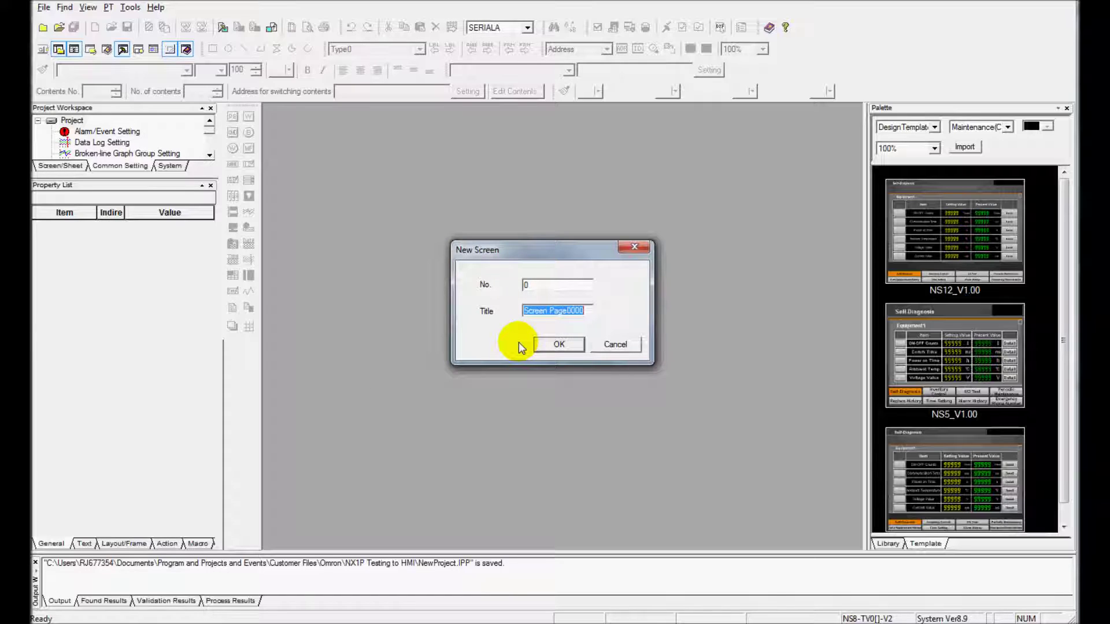
# Create screen 0 and delete the serial host from Serial Port A in Comm. Setting
pyautogui.click(558, 344)
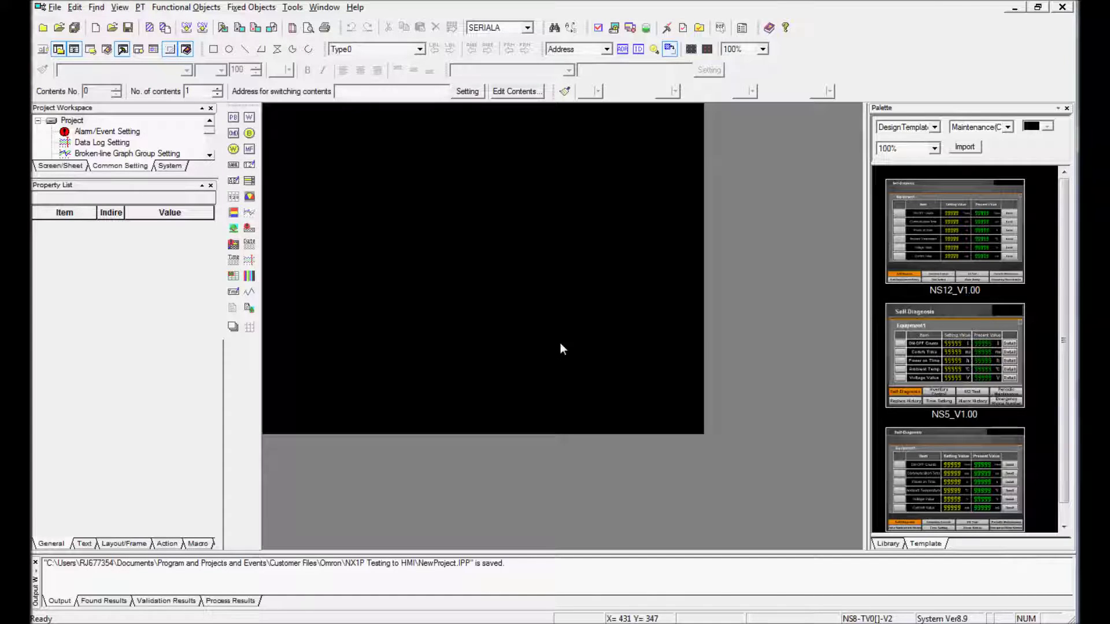
pyautogui.click(170, 166)
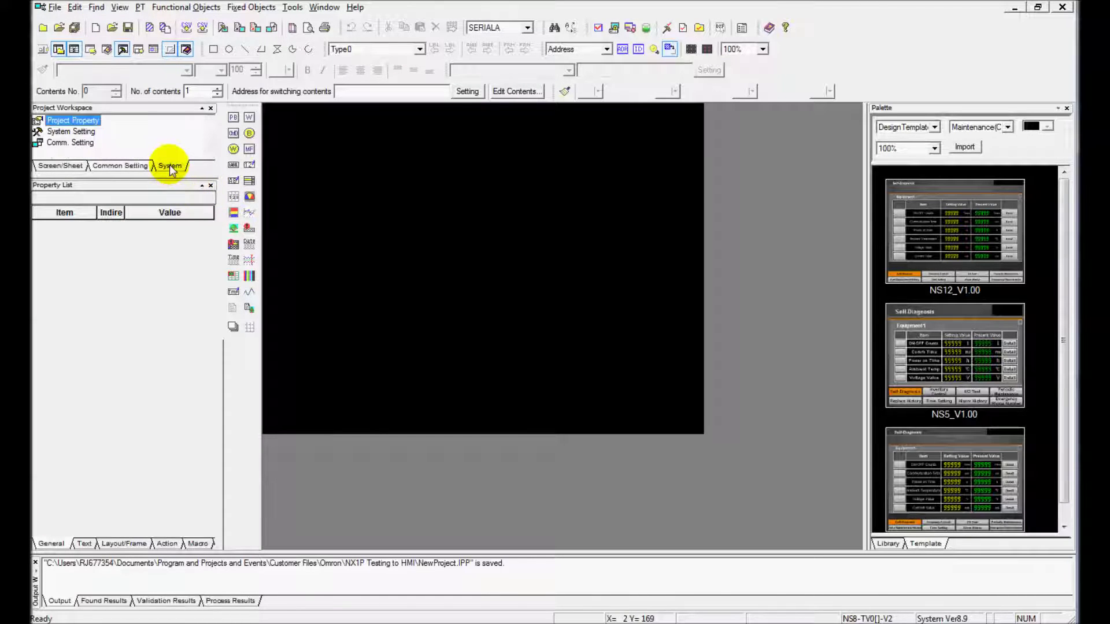
pyautogui.doubleClick(84, 142)
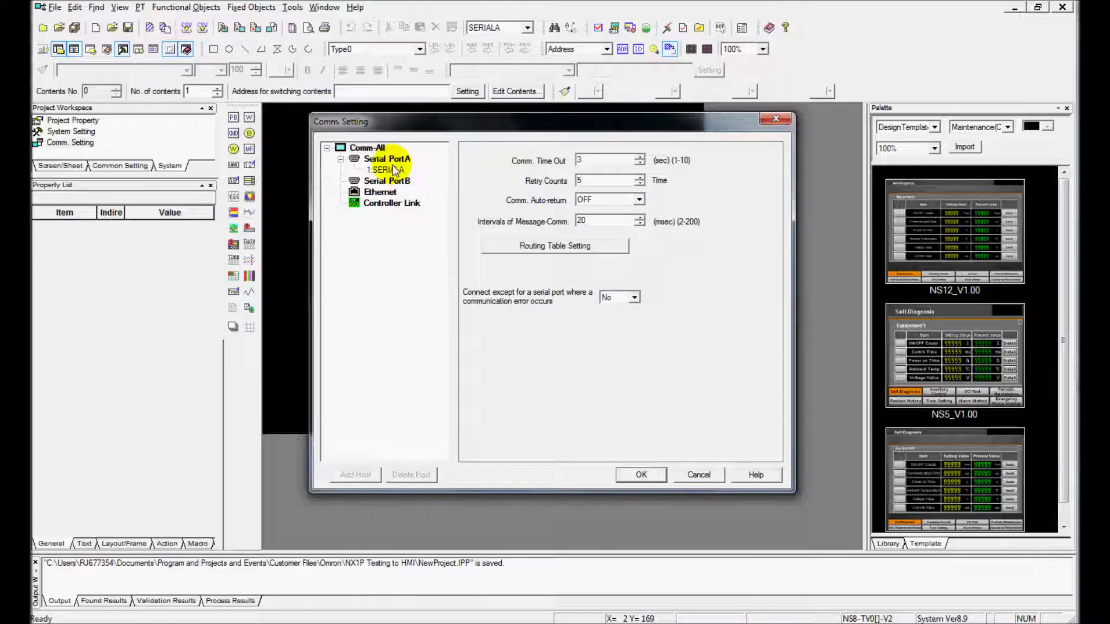
pyautogui.click(395, 170)
pyautogui.rightClick(391, 171)
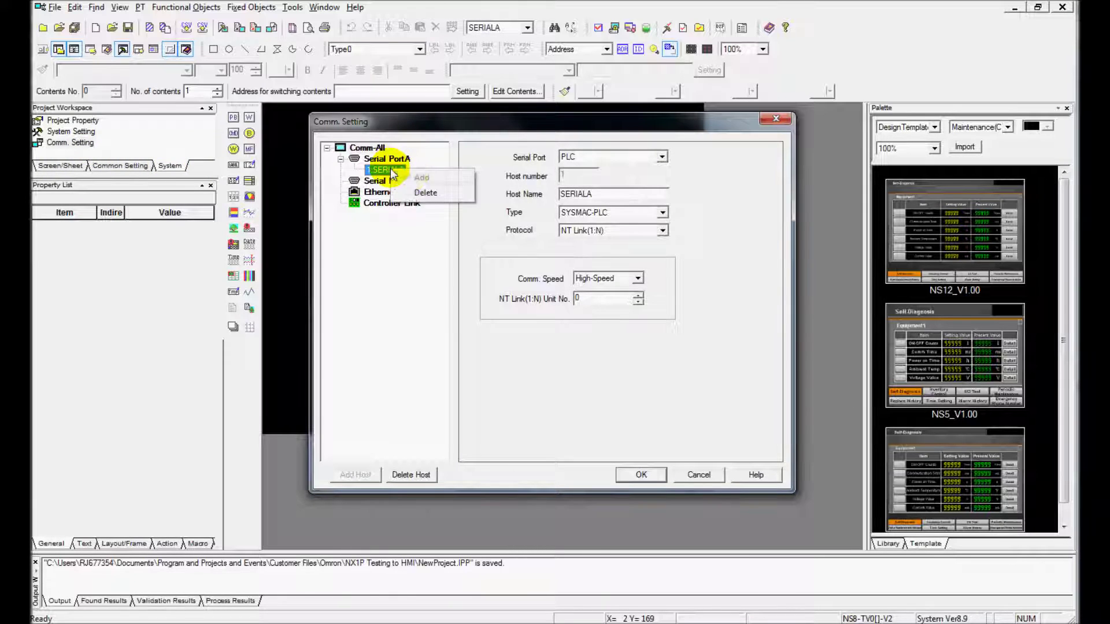
pyautogui.click(428, 192)
# Enable Ethernet communication for the terminal
pyautogui.click(382, 181)
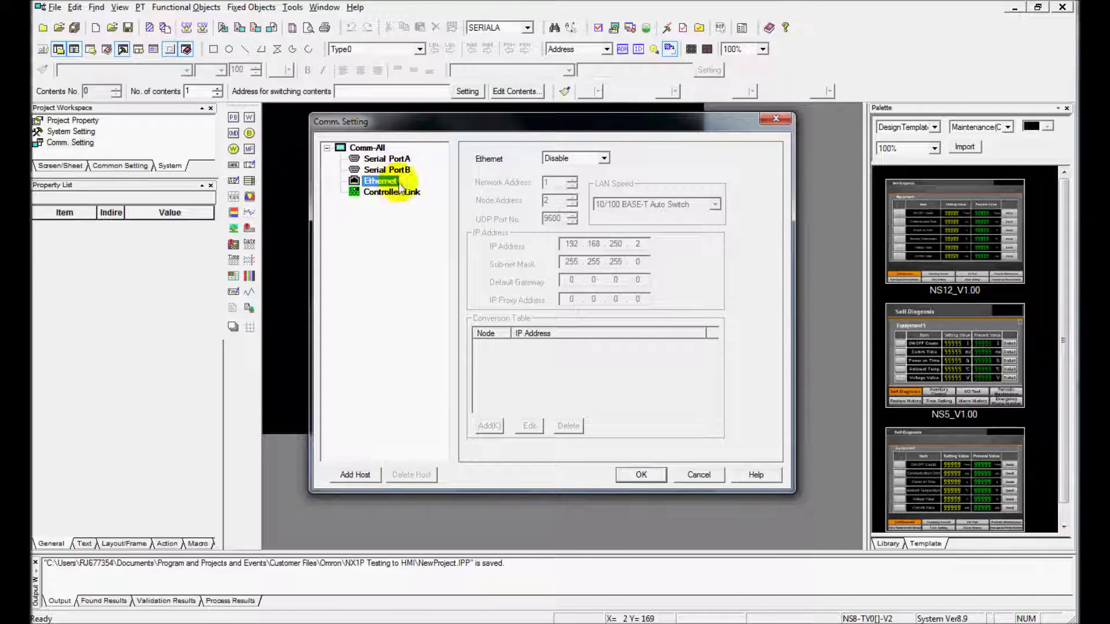
pyautogui.click(603, 159)
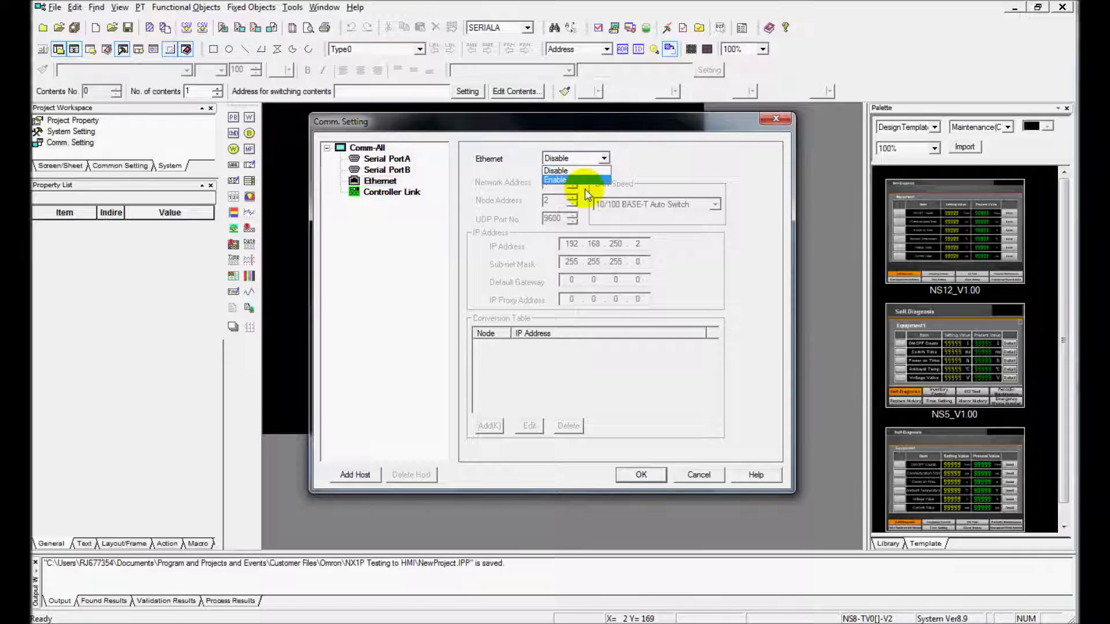
pyautogui.click(581, 178)
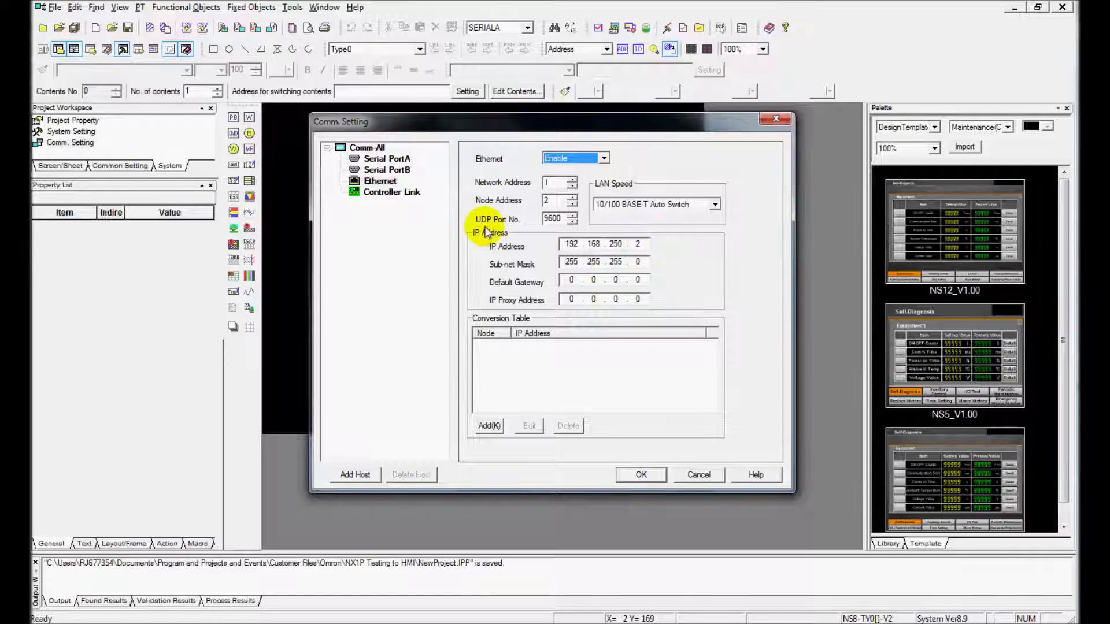
pyautogui.rightClick(391, 183)
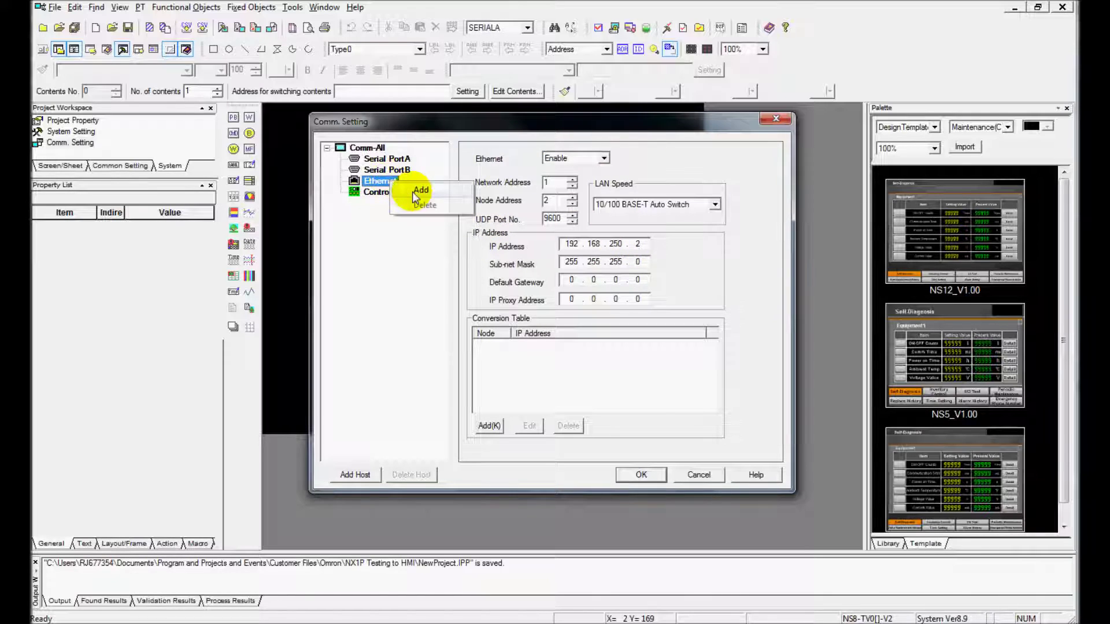
# Add an Ethernet host named NX1P, type SYSMAC-NJ, at IP address 192.168.250.1
pyautogui.click(411, 192)
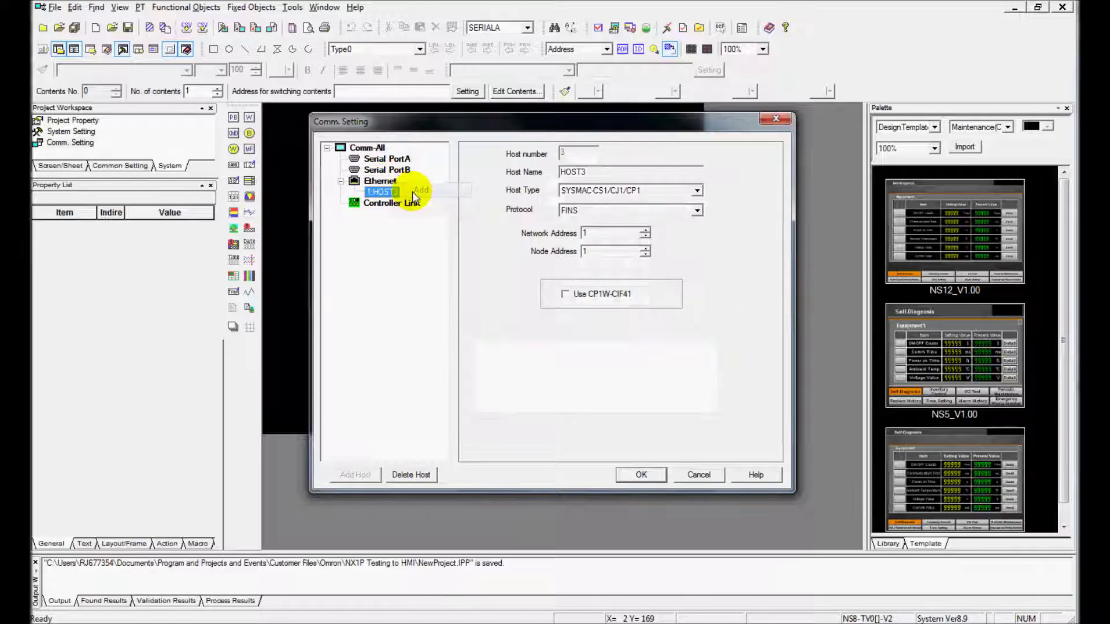
pyautogui.click(697, 190)
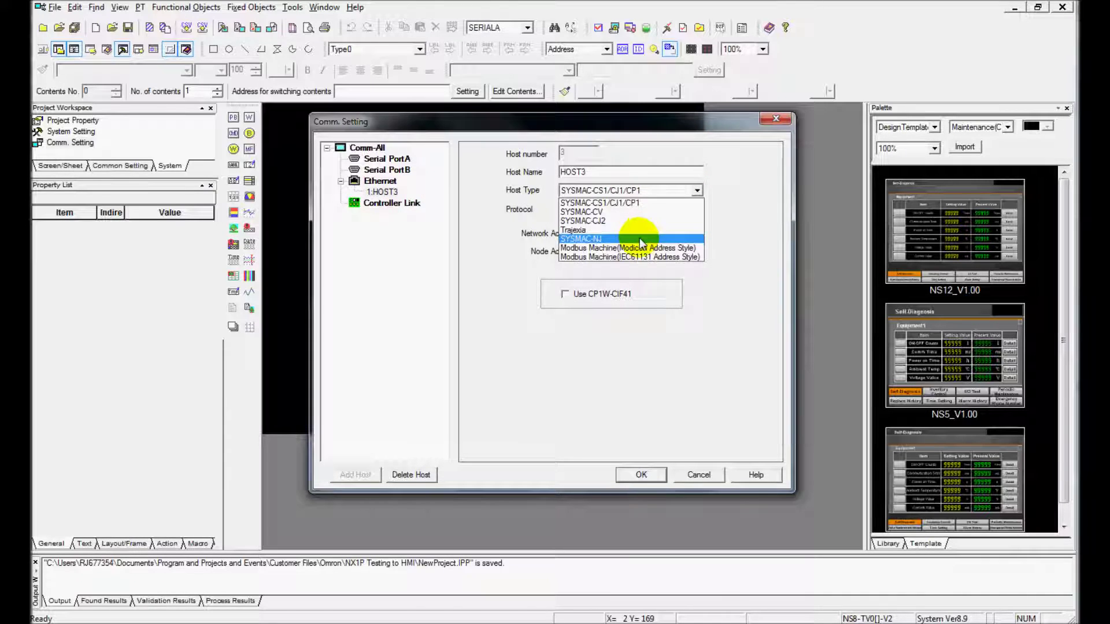
pyautogui.click(641, 239)
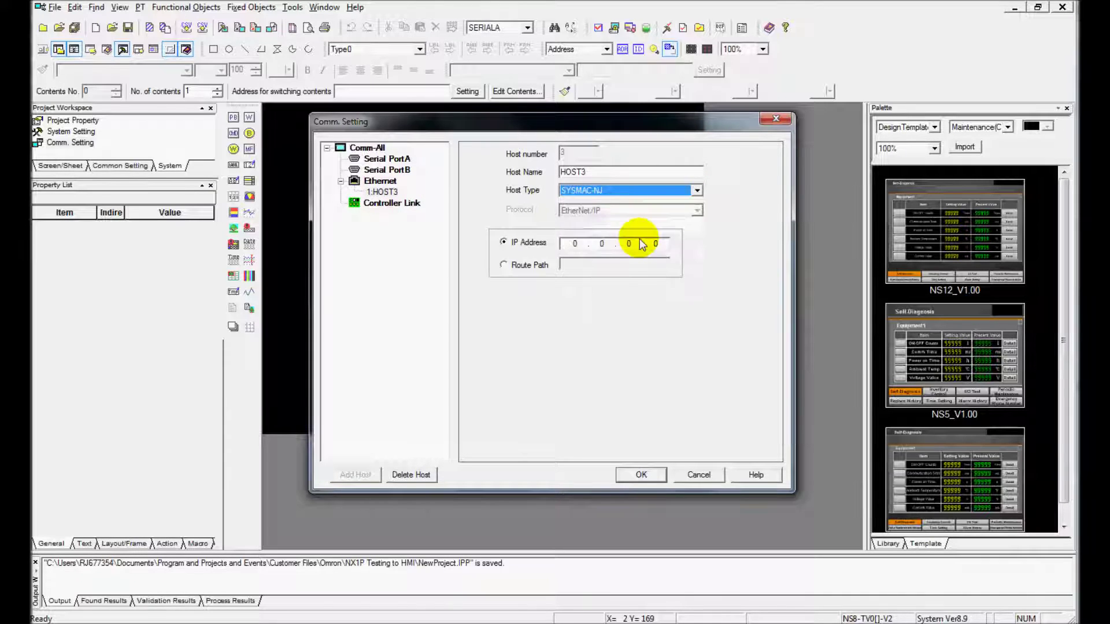
pyautogui.doubleClick(597, 171)
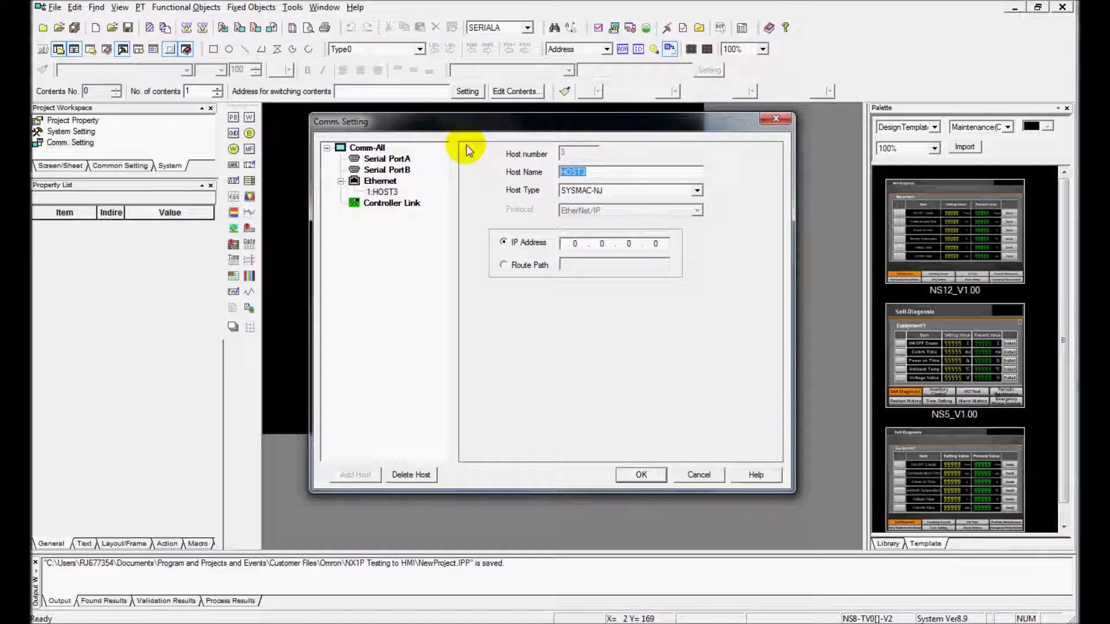
pyautogui.write('NX1P')
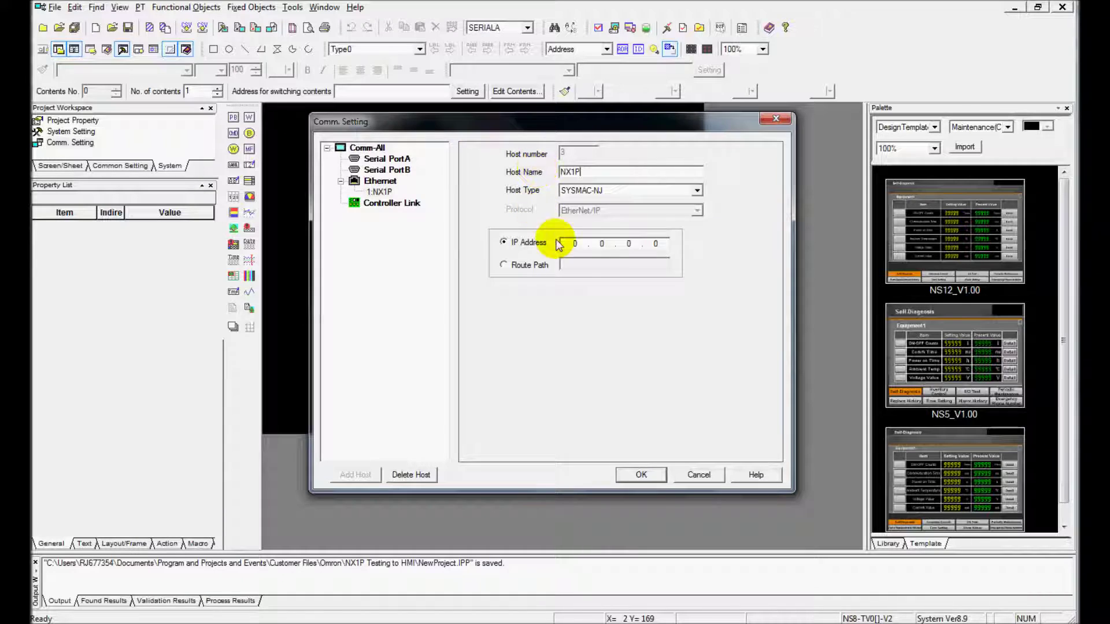
pyautogui.click(573, 244)
pyautogui.write('192')
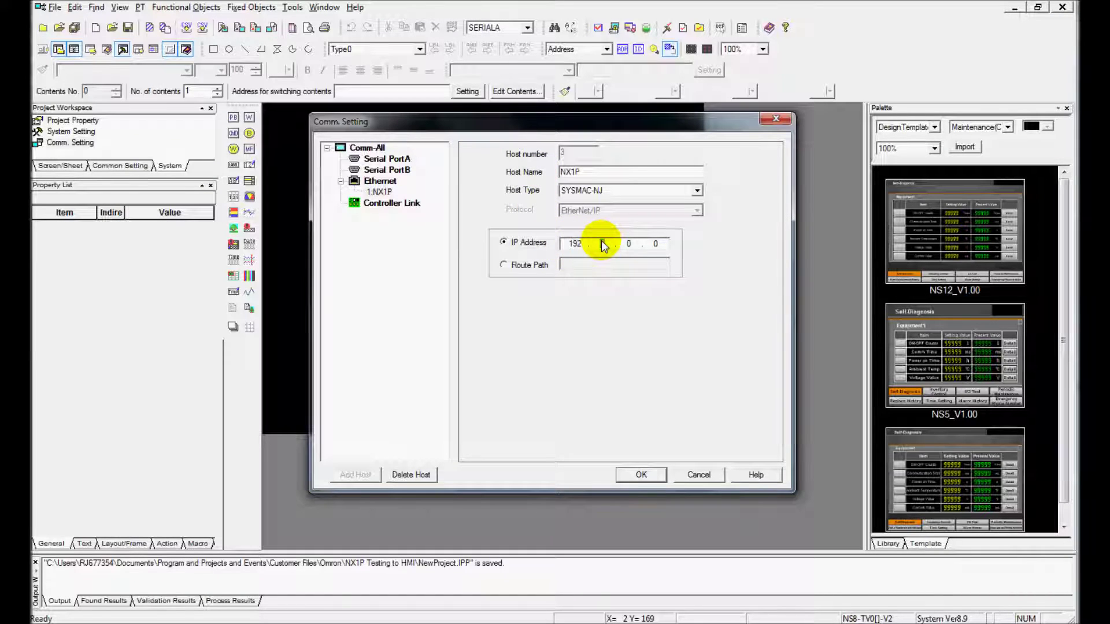
pyautogui.write('16825001')
pyautogui.click(641, 475)
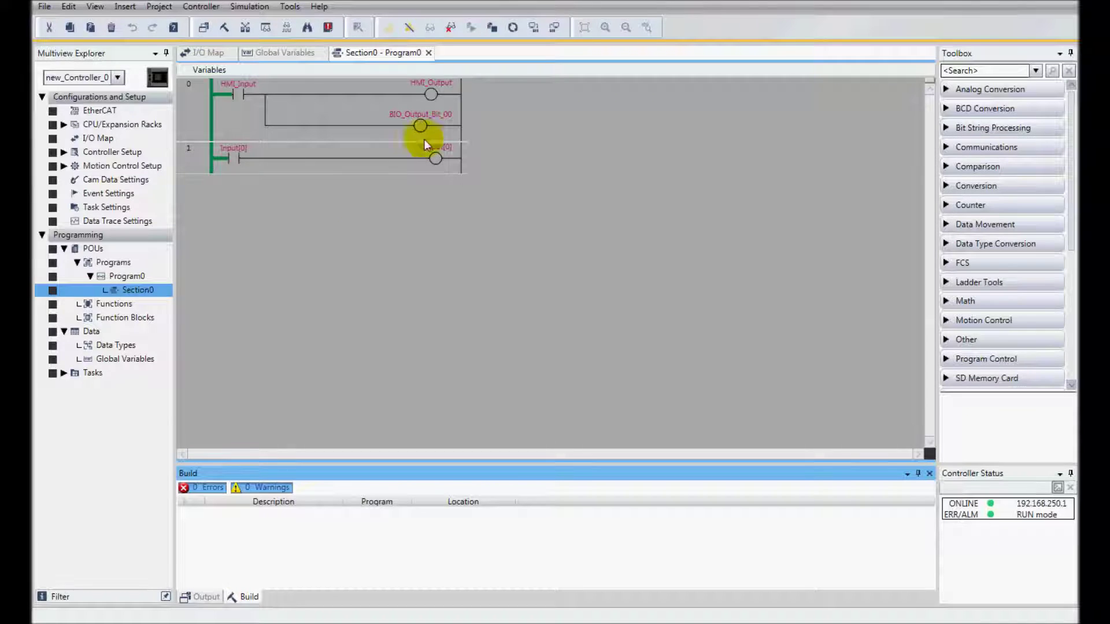
# Take the controller offline and export its global variables to the clipboard for CX-Designer
pyautogui.click(409, 28)
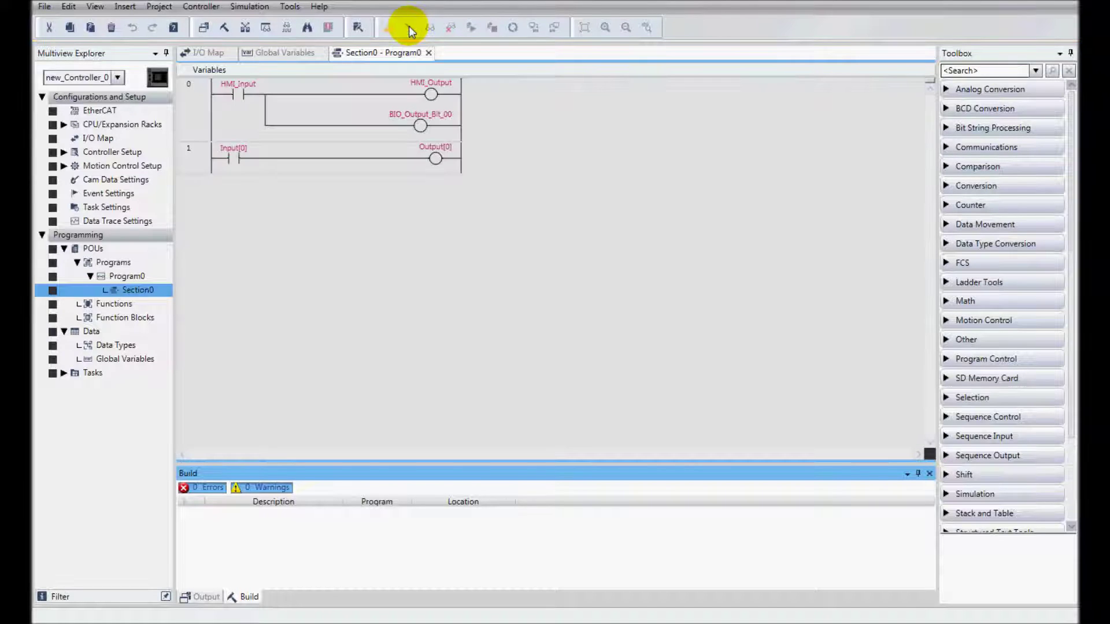
pyautogui.click(298, 7)
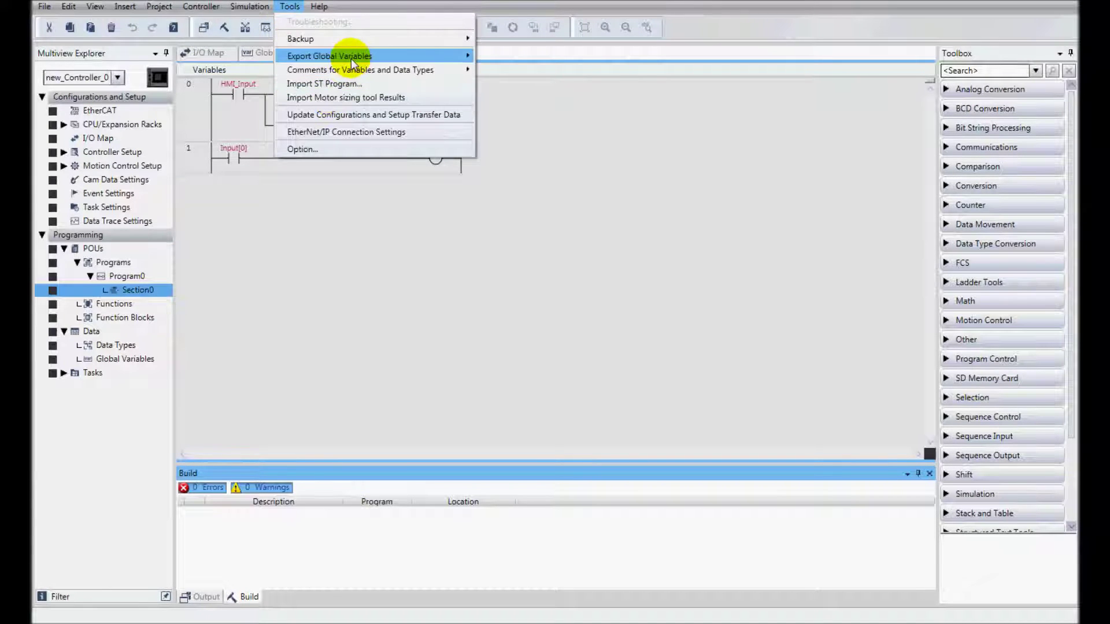
pyautogui.moveTo(433, 56)
pyautogui.click(503, 69)
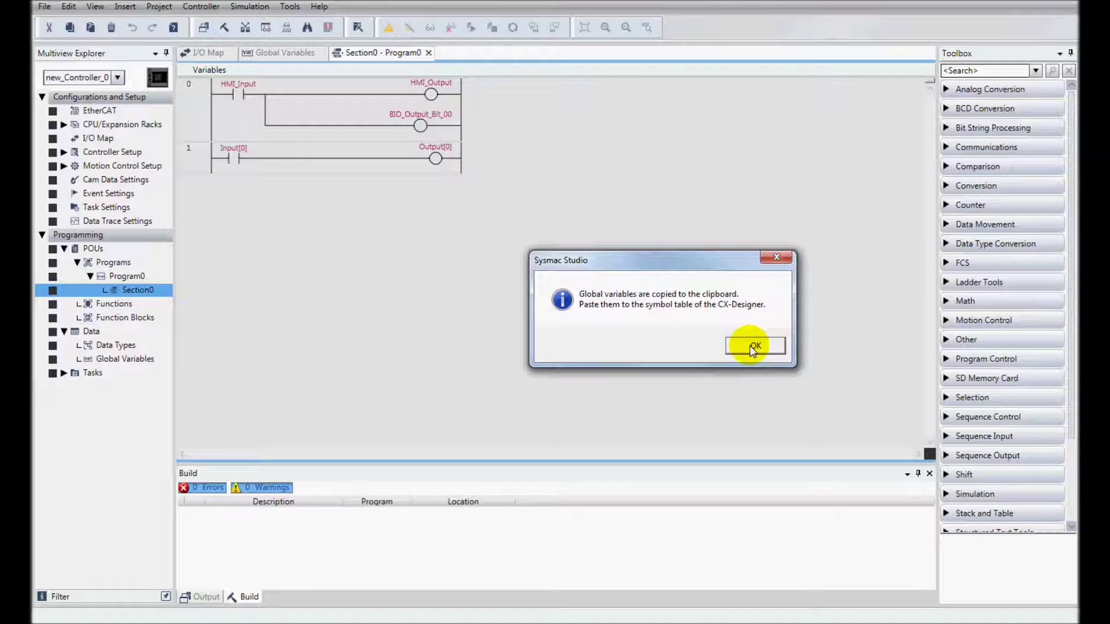
pyautogui.click(750, 344)
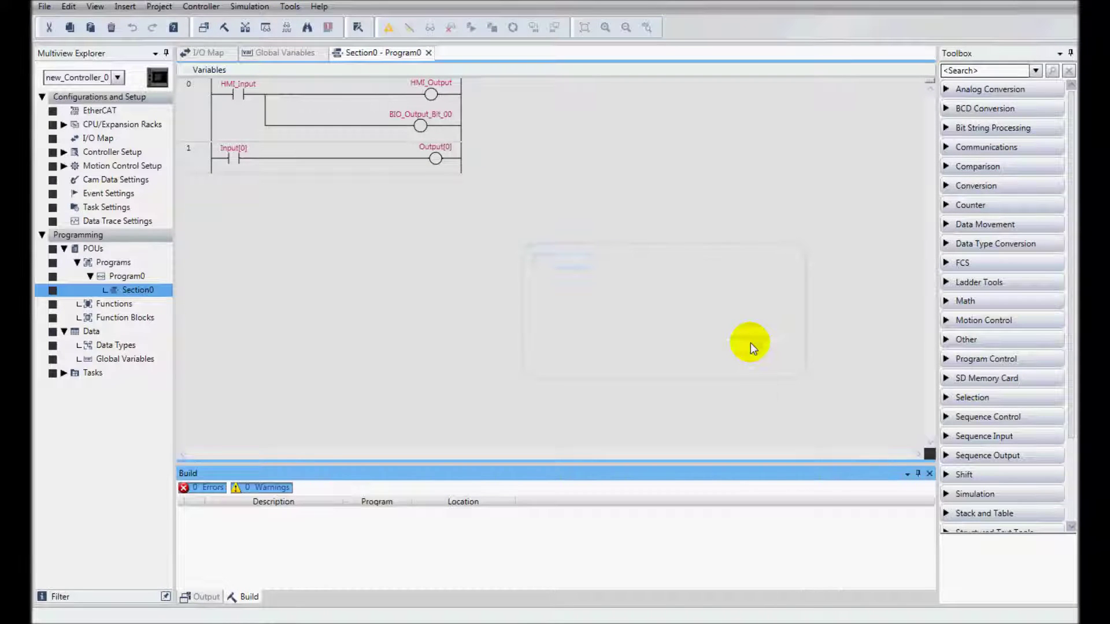
pyautogui.hotkey('alt', 'Tab')
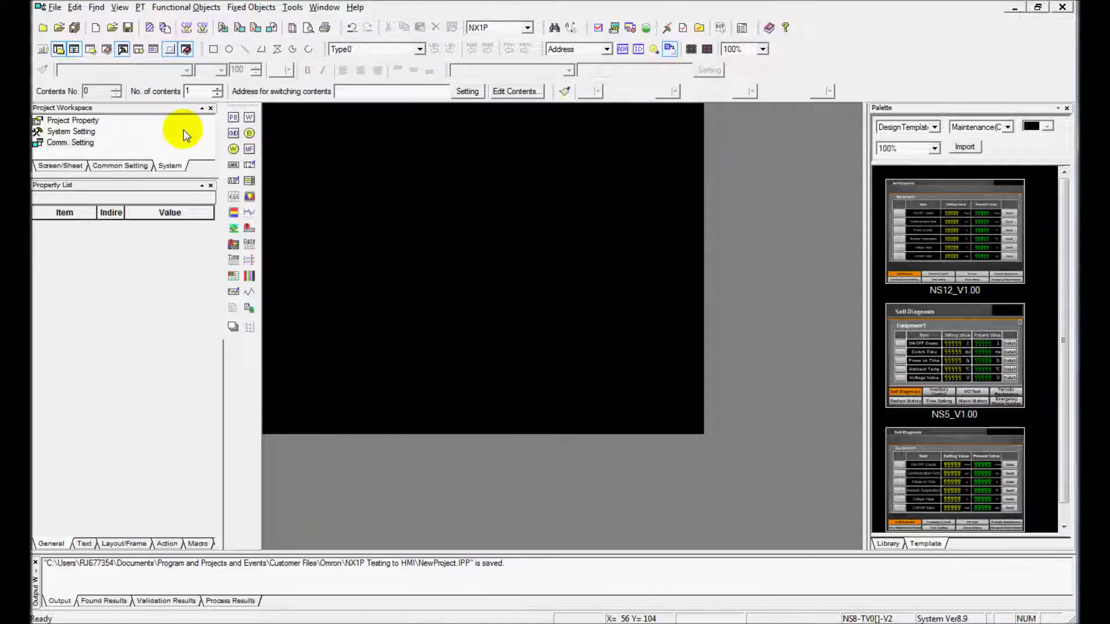
# Expand the System tab's project tree and save the CX-Designer project
pyautogui.click(170, 166)
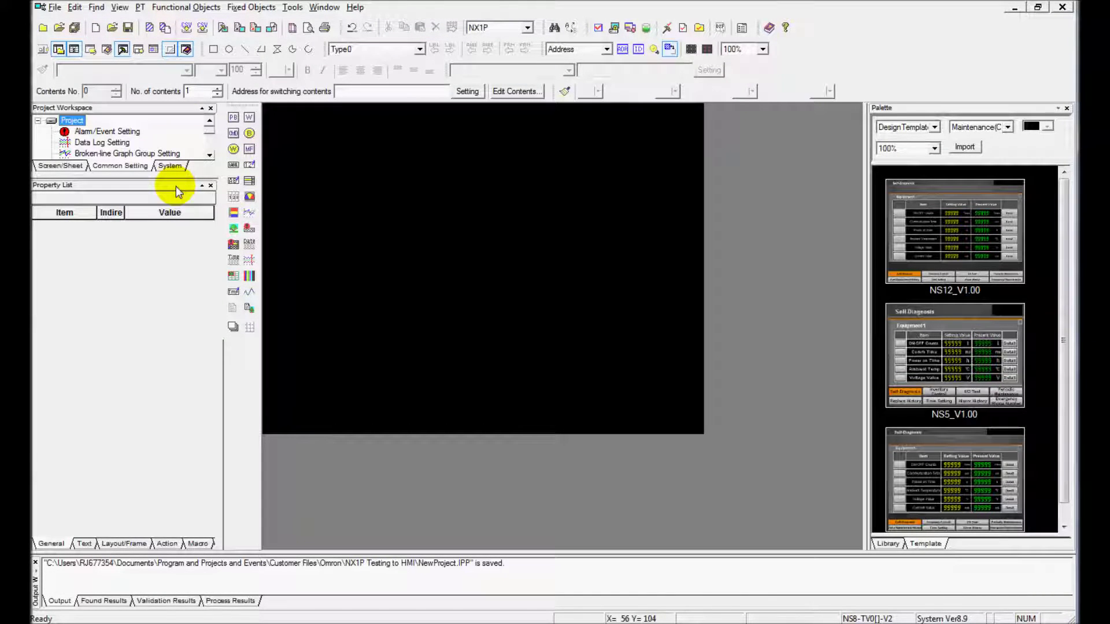
pyautogui.moveTo(175, 181); pyautogui.dragTo(174, 277)
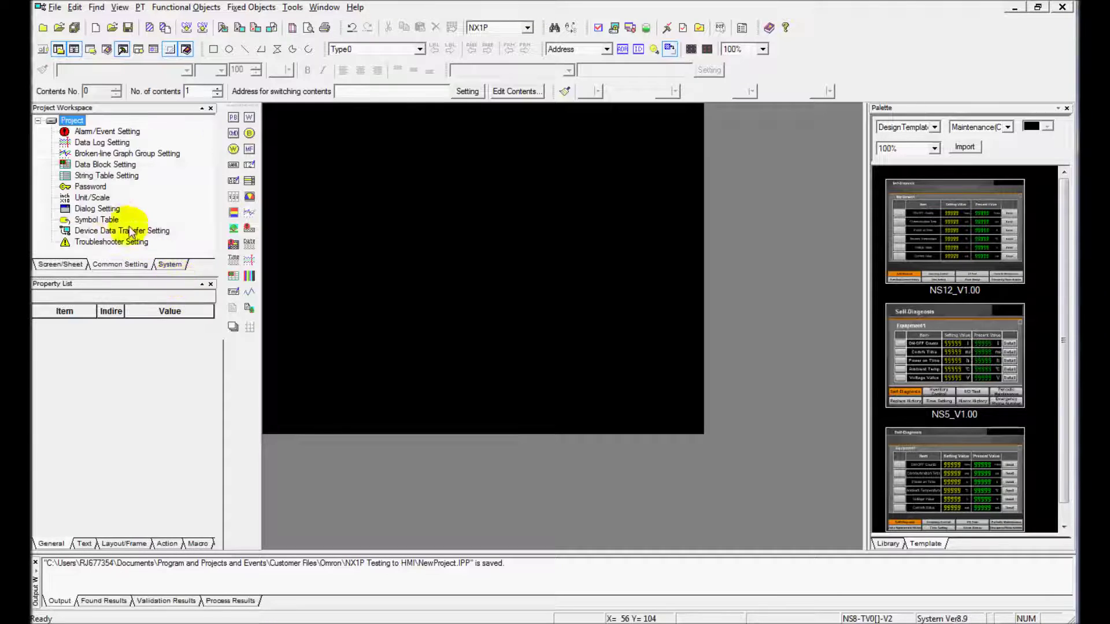
pyautogui.hotkey('ctrl', 's')
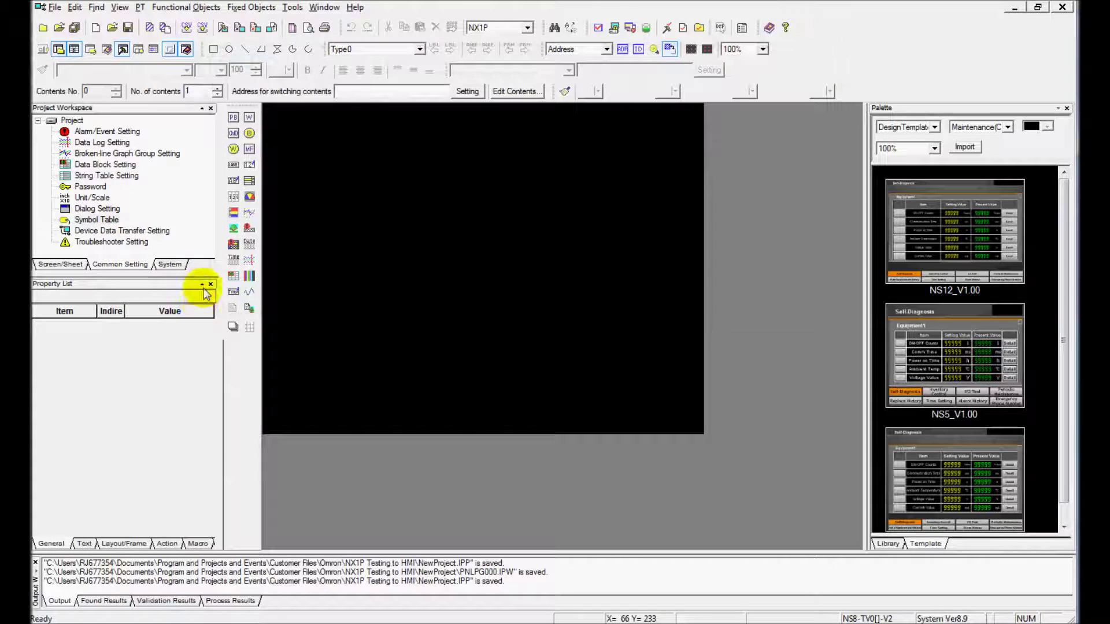
# Paste HMI_Input, HMI_Output, Output and Input into the Symbol Table under host NX1P
pyautogui.doubleClick(109, 221)
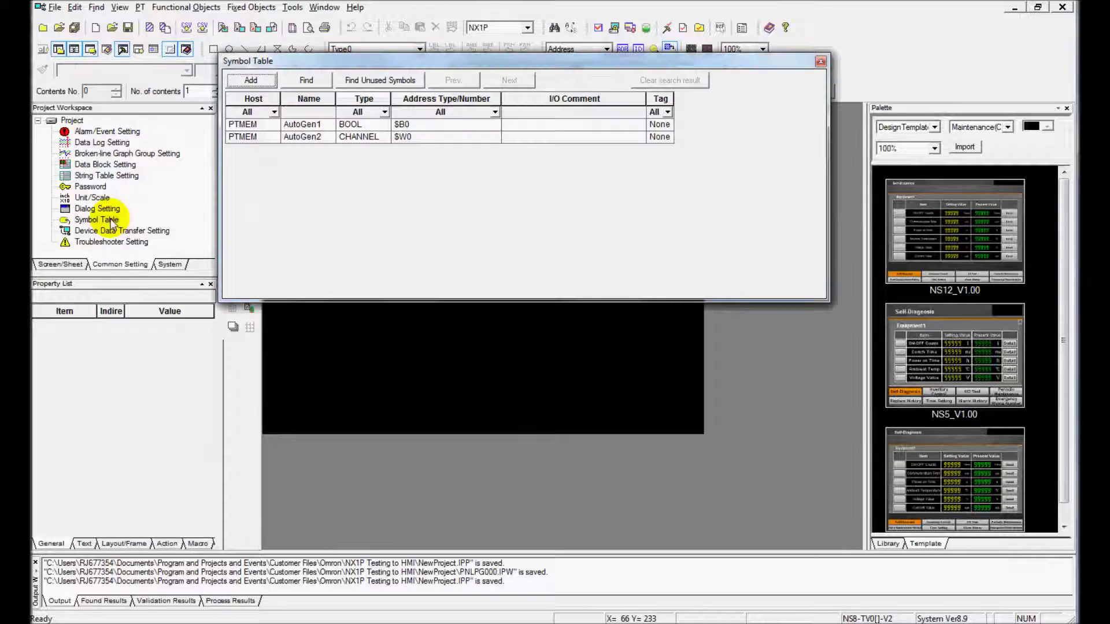
pyautogui.rightClick(269, 137)
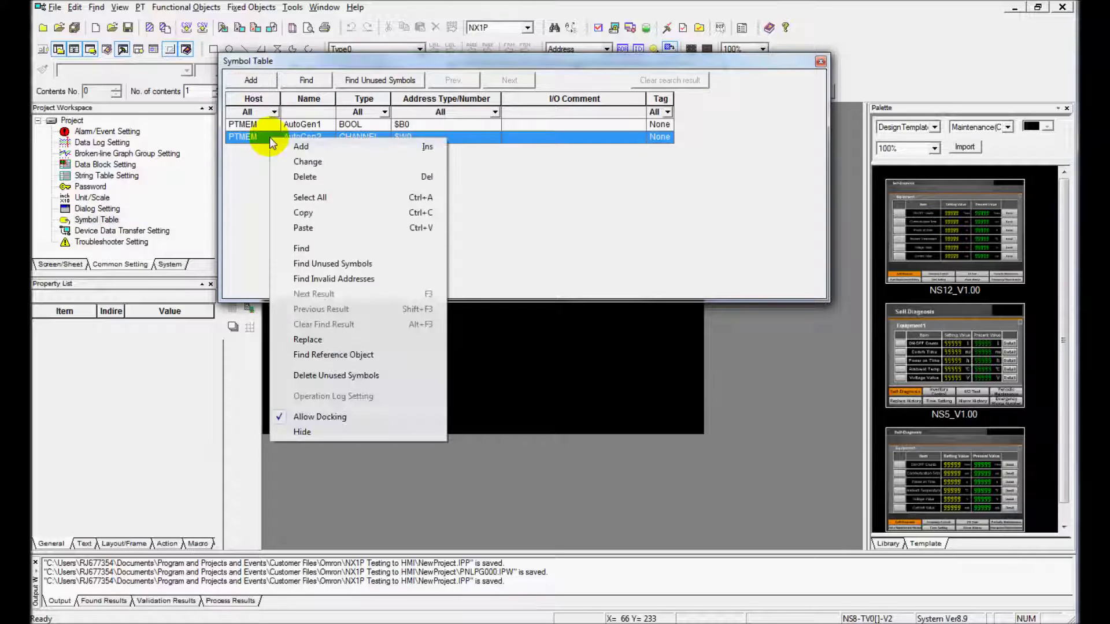
pyautogui.click(304, 228)
pyautogui.click(617, 276)
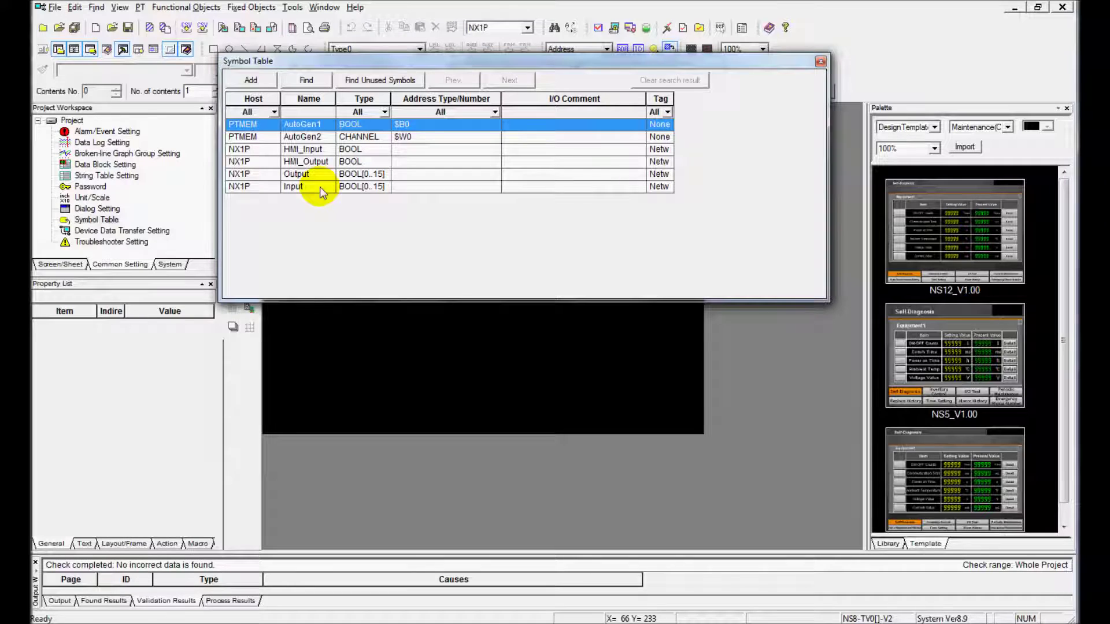
# Draw an ON/OFF button at the screen's top-left that writes to NX1P:HMI_Input
pyautogui.click(821, 61)
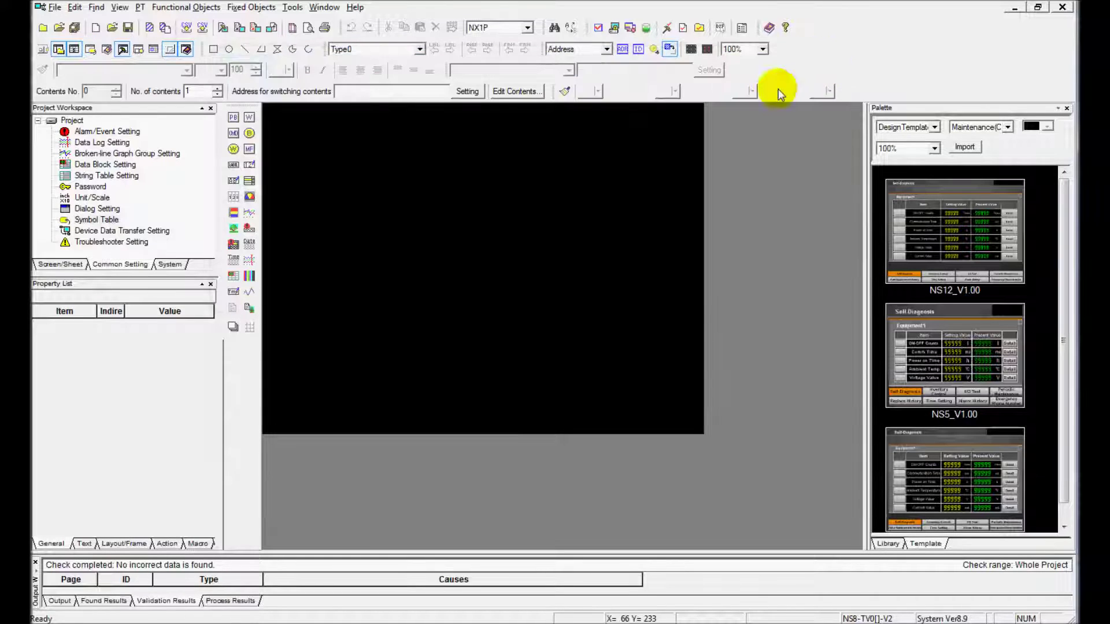
pyautogui.click(233, 117)
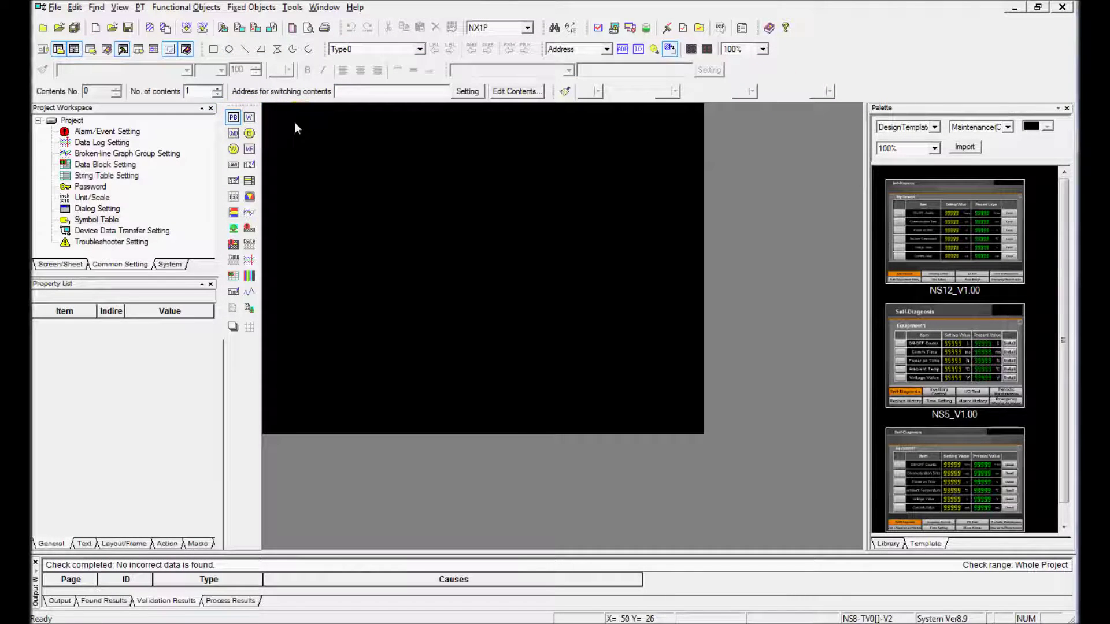
pyautogui.moveTo(293, 123); pyautogui.dragTo(369, 183)
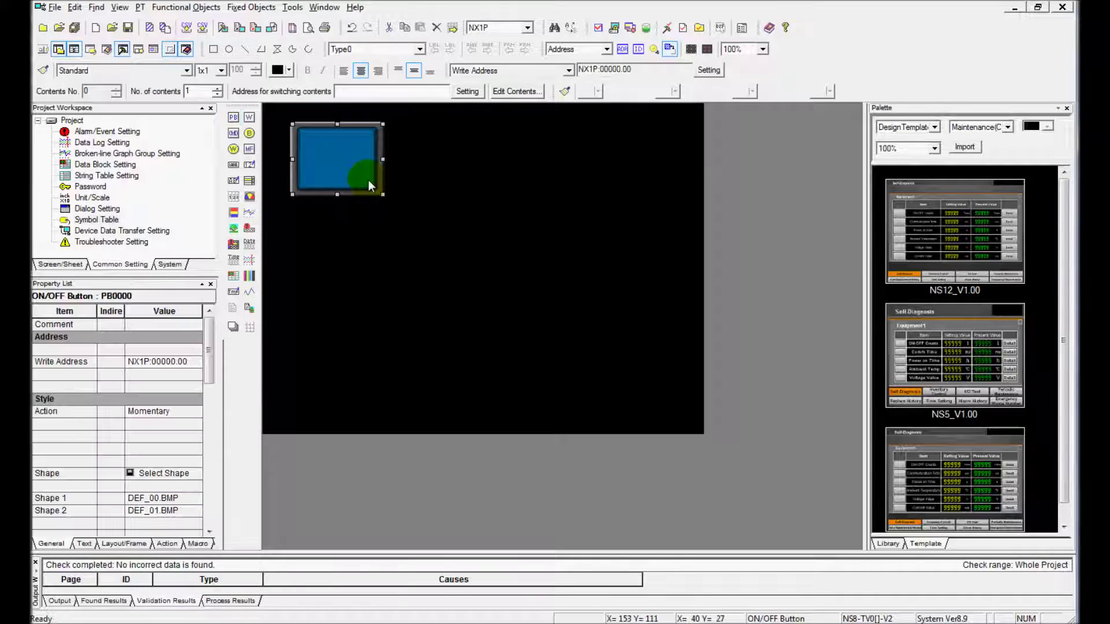
pyautogui.doubleClick(347, 164)
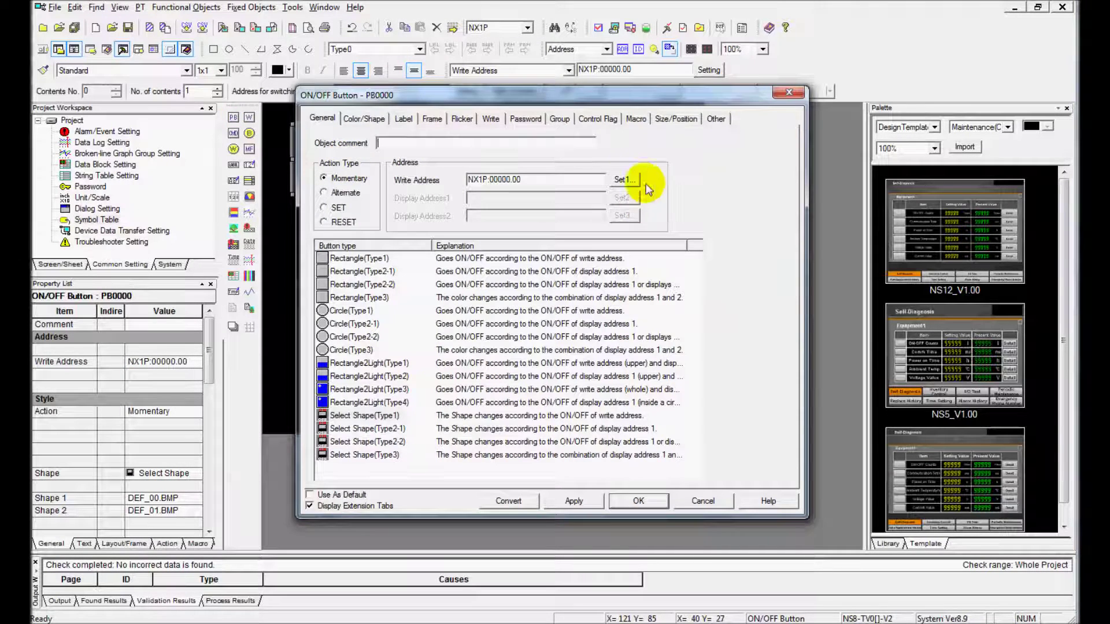
pyautogui.click(627, 180)
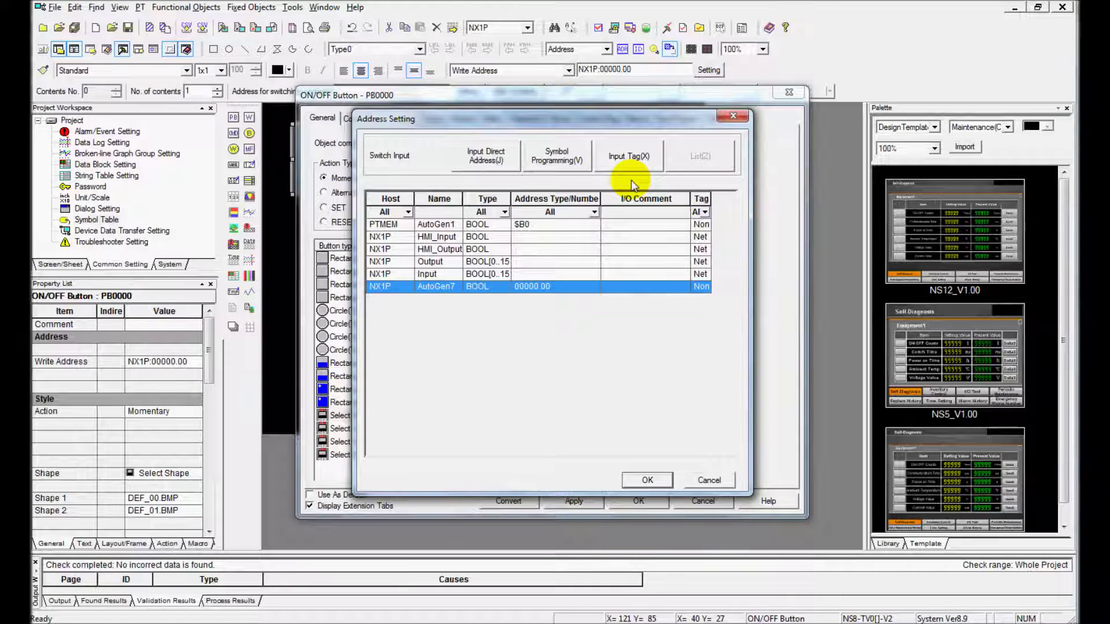
pyautogui.click(448, 238)
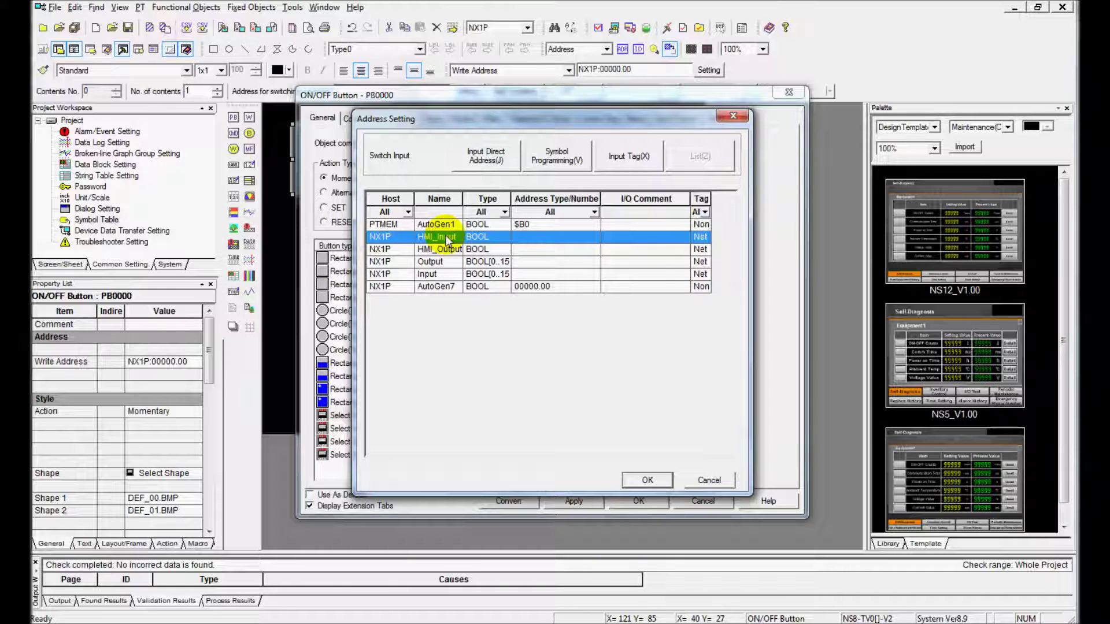
pyautogui.click(646, 480)
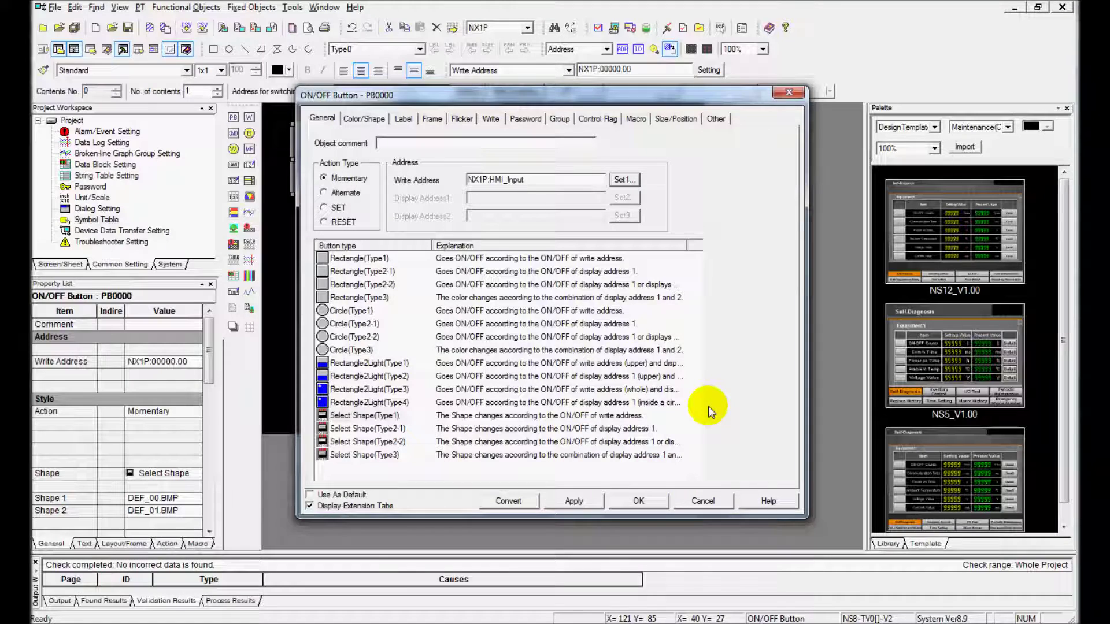
# Label the button 'HMI Input Off' in the OFF state and 'HMI Input On' in the ON state
pyautogui.click(404, 119)
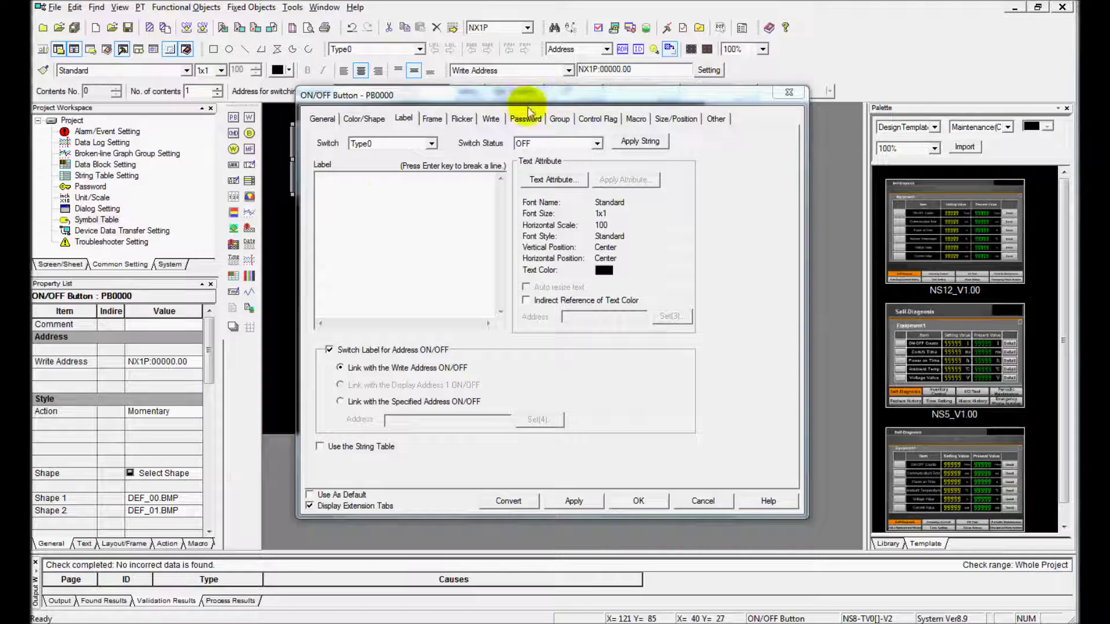
pyautogui.click(381, 198)
pyautogui.write('HMI Input Off')
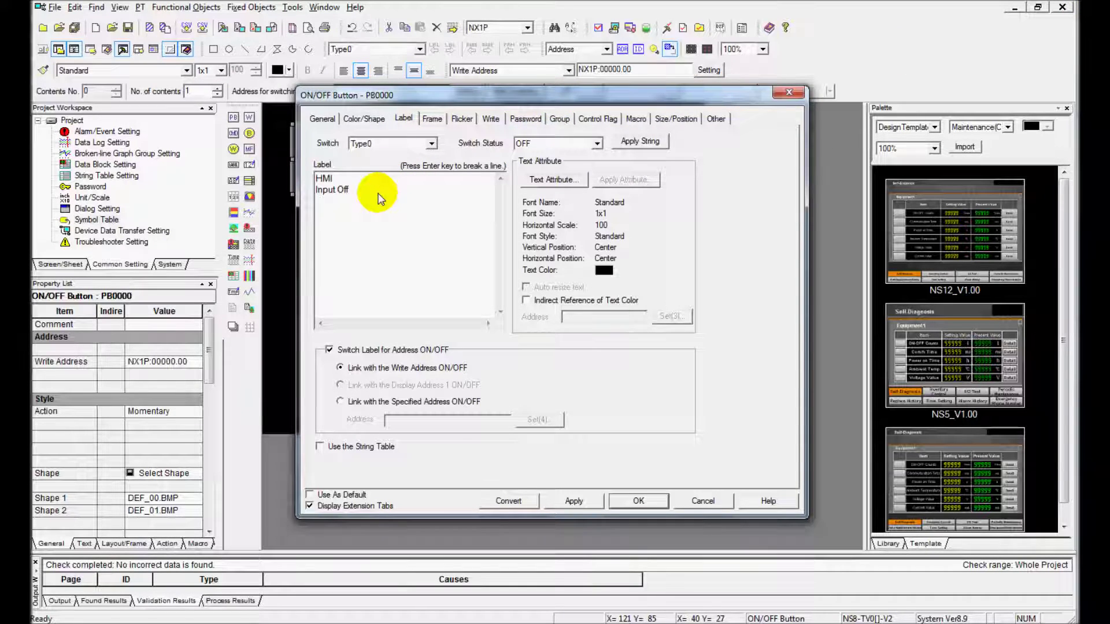
pyautogui.click(601, 143)
pyautogui.click(537, 166)
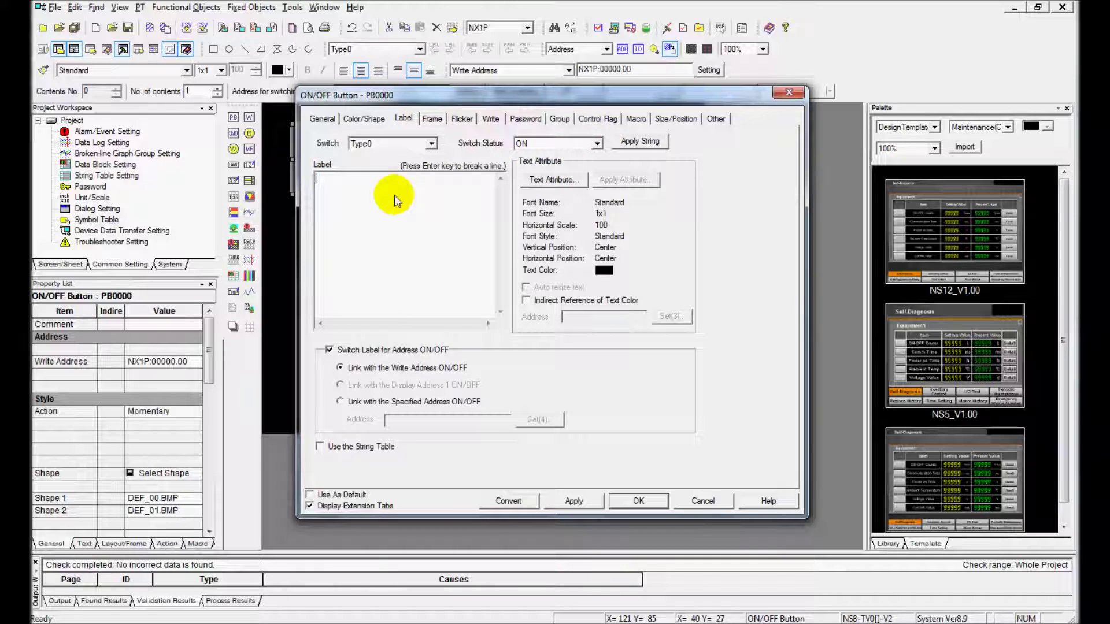
pyautogui.write('HMI Input Off')
pyautogui.press('BackSpace')
pyautogui.press('BackSpace')
pyautogui.write('n')
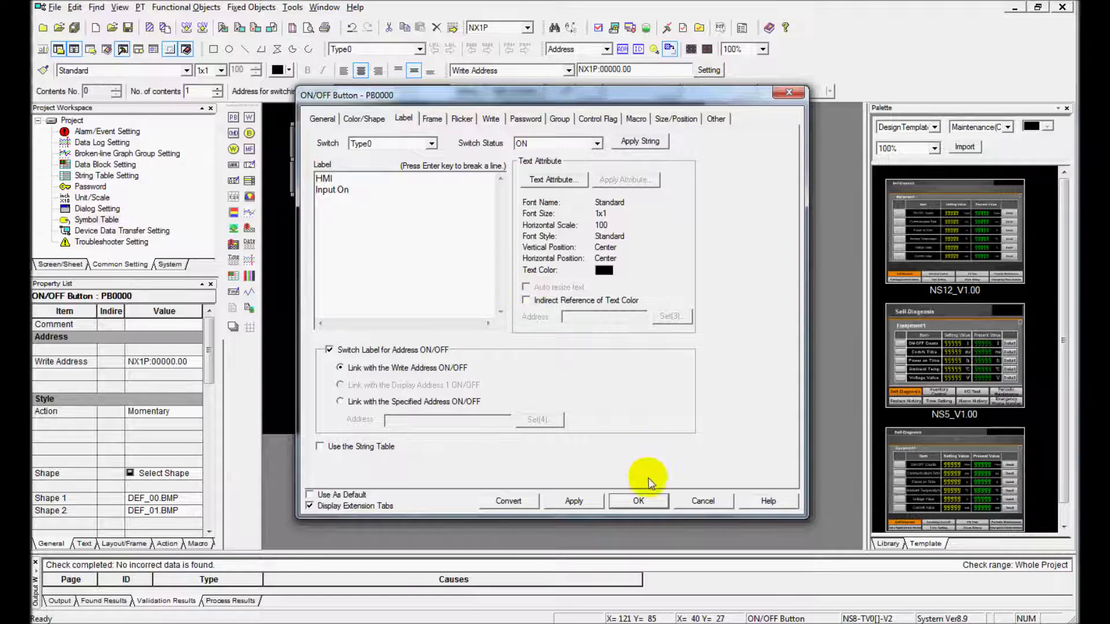
pyautogui.click(639, 500)
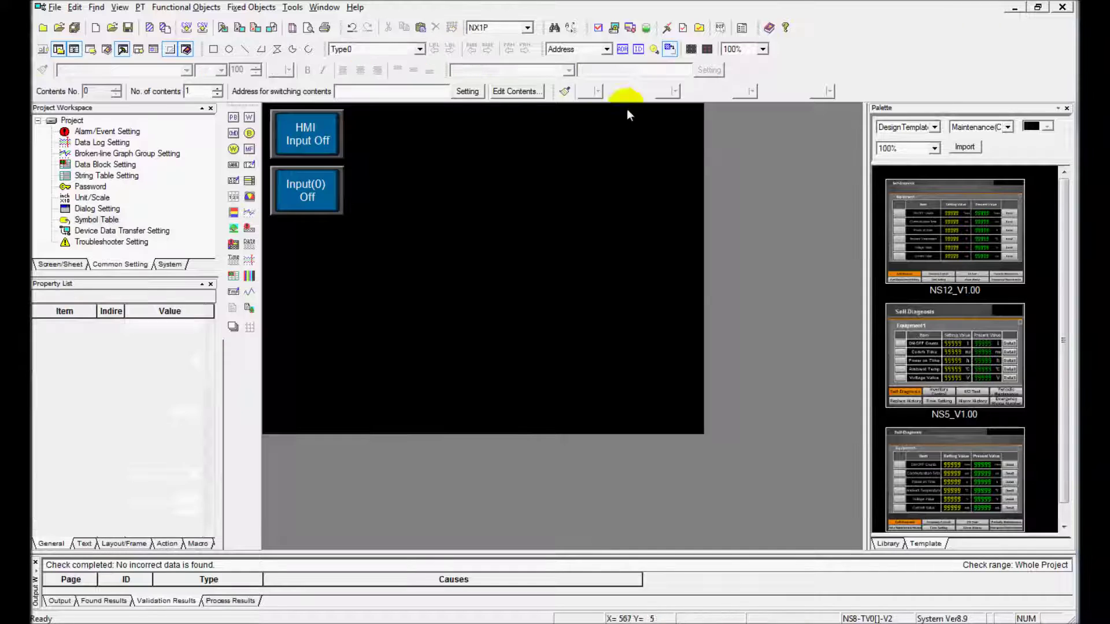
pyautogui.doubleClick(312, 196)
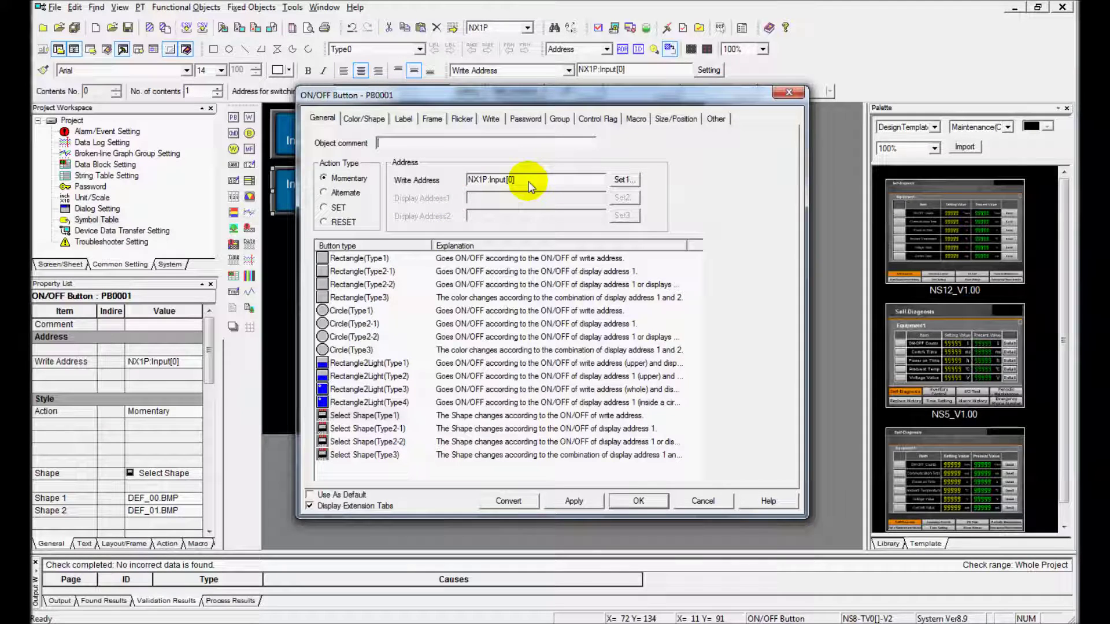
pyautogui.click(403, 119)
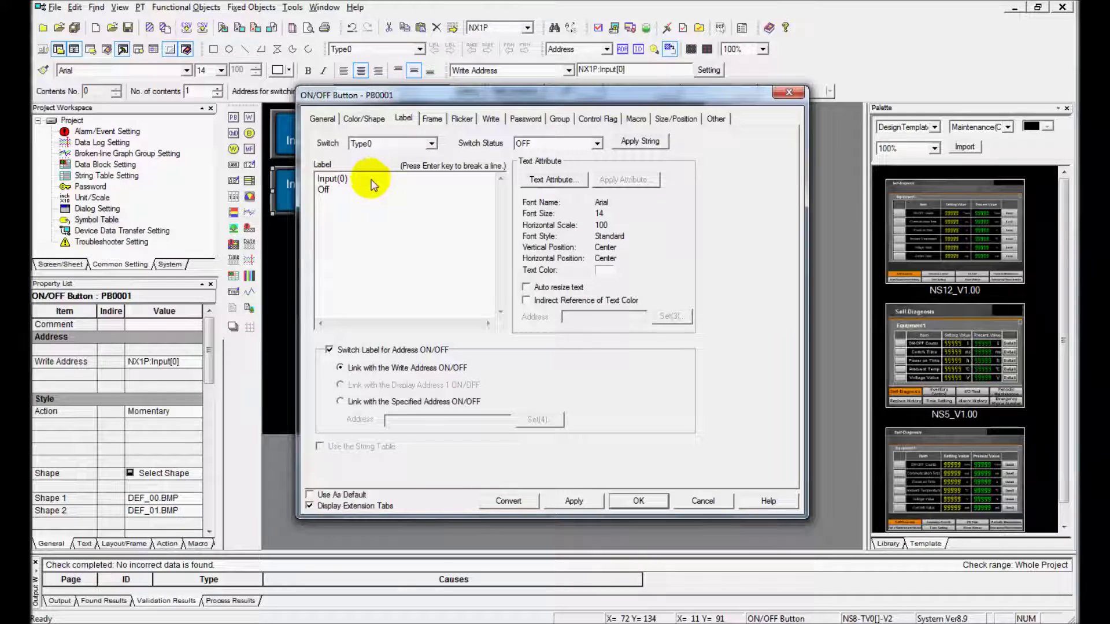
pyautogui.click(598, 144)
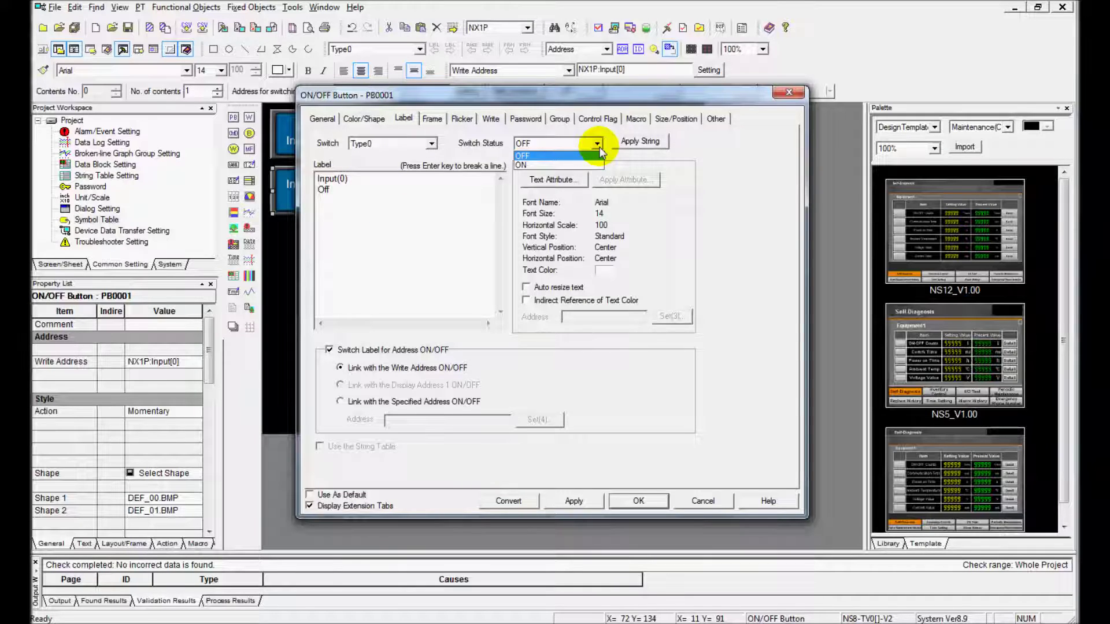
pyautogui.click(589, 164)
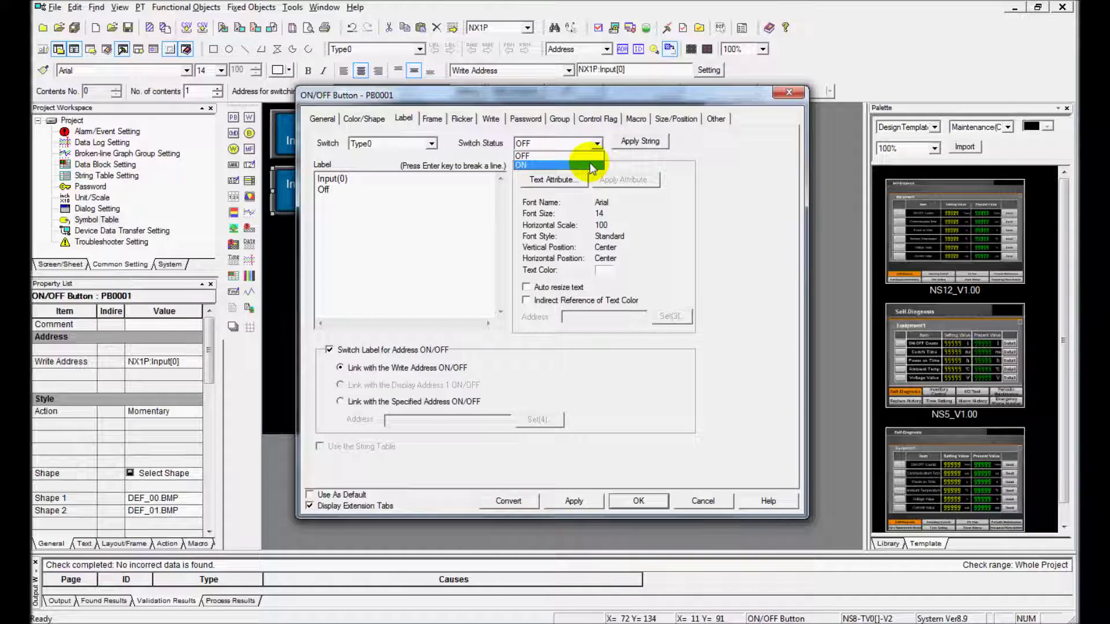
pyautogui.click(641, 501)
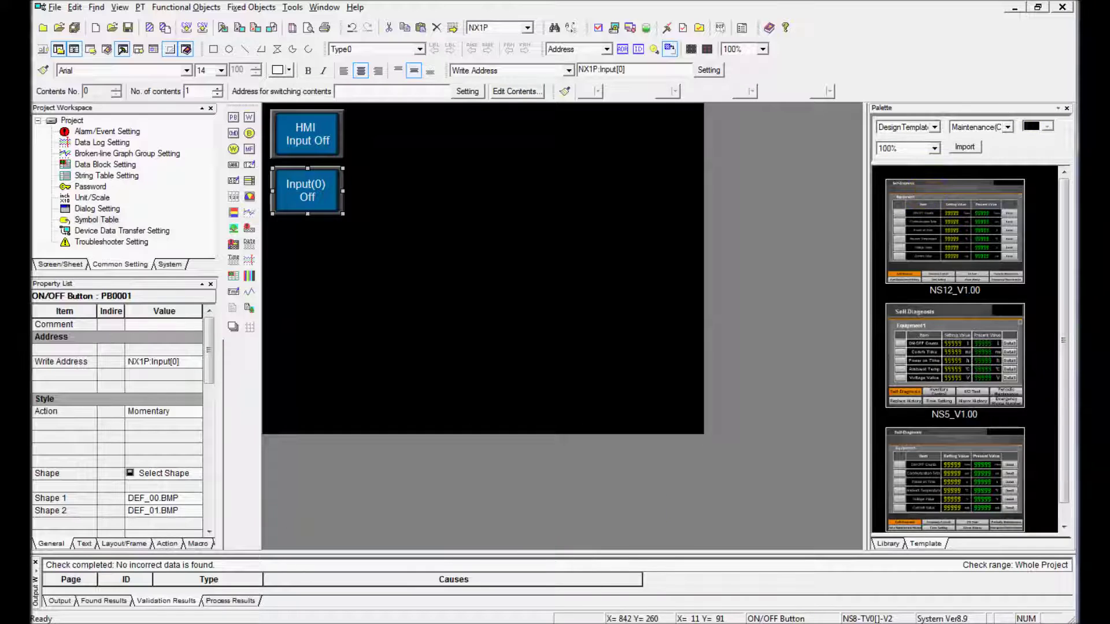
pyautogui.click(250, 134)
# Draw a bit lamp right of the HMI Input button that displays NX1P:HMI_Output
pyautogui.moveTo(384, 114); pyautogui.dragTo(470, 165)
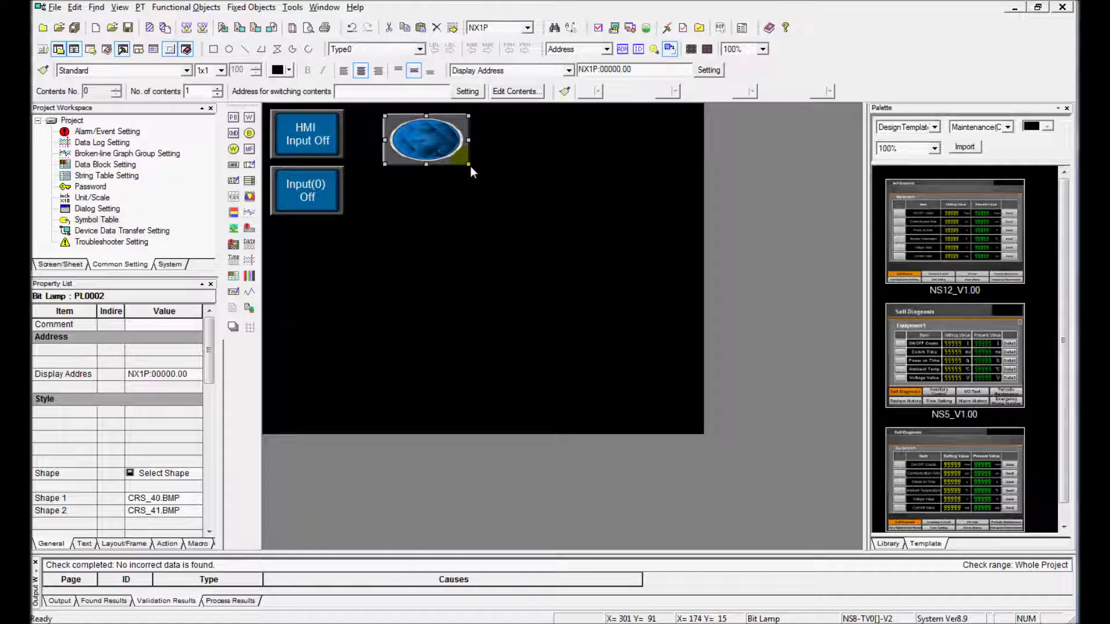
pyautogui.click(429, 145)
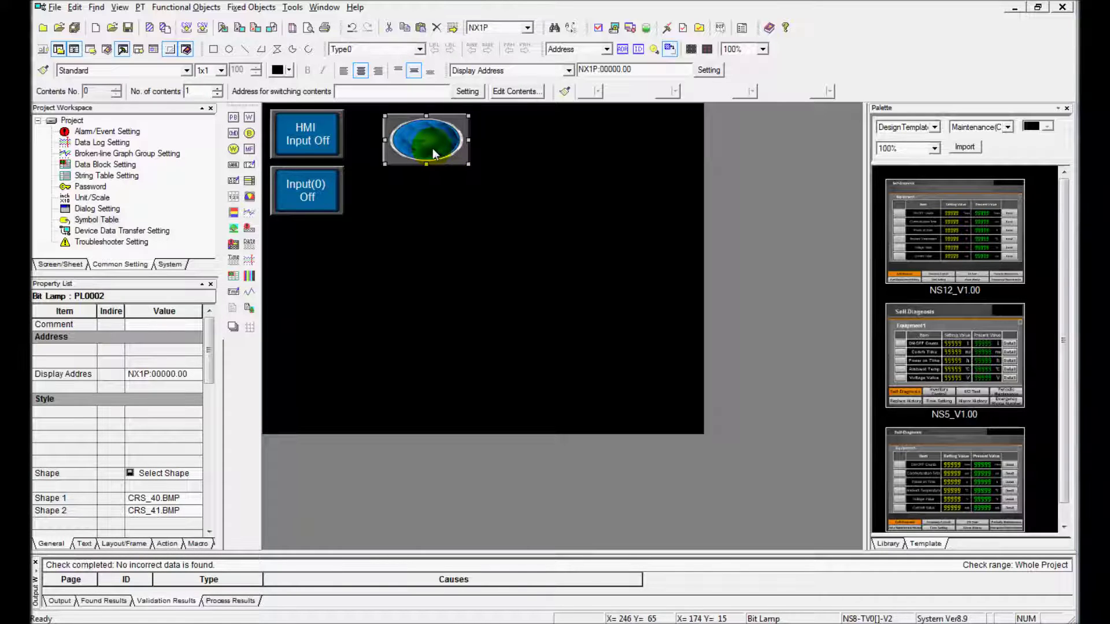
pyautogui.doubleClick(433, 148)
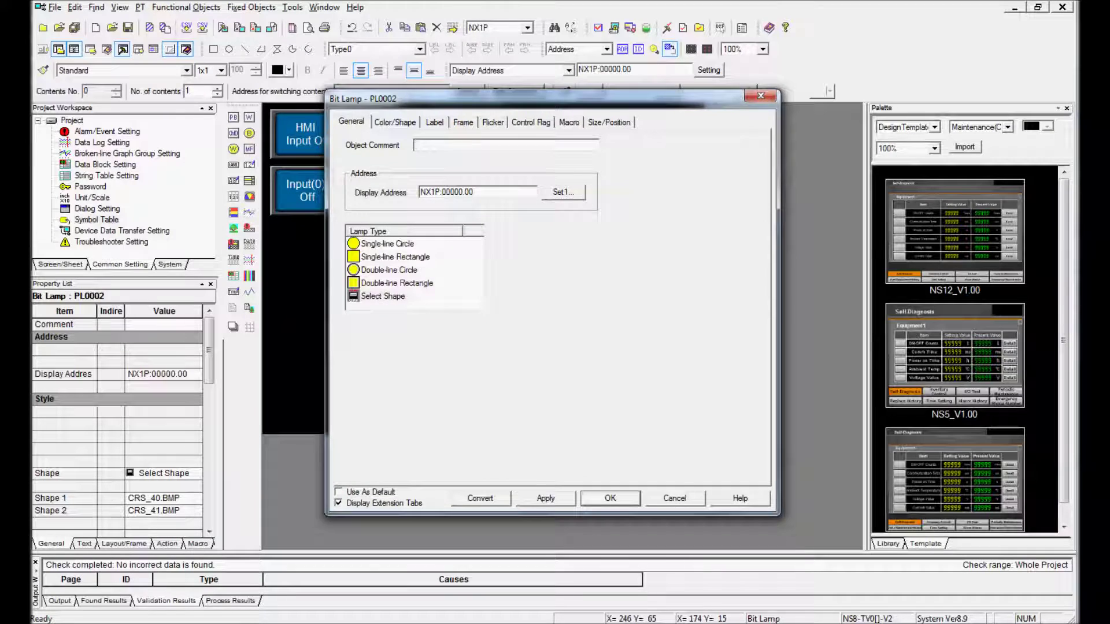
pyautogui.click(565, 192)
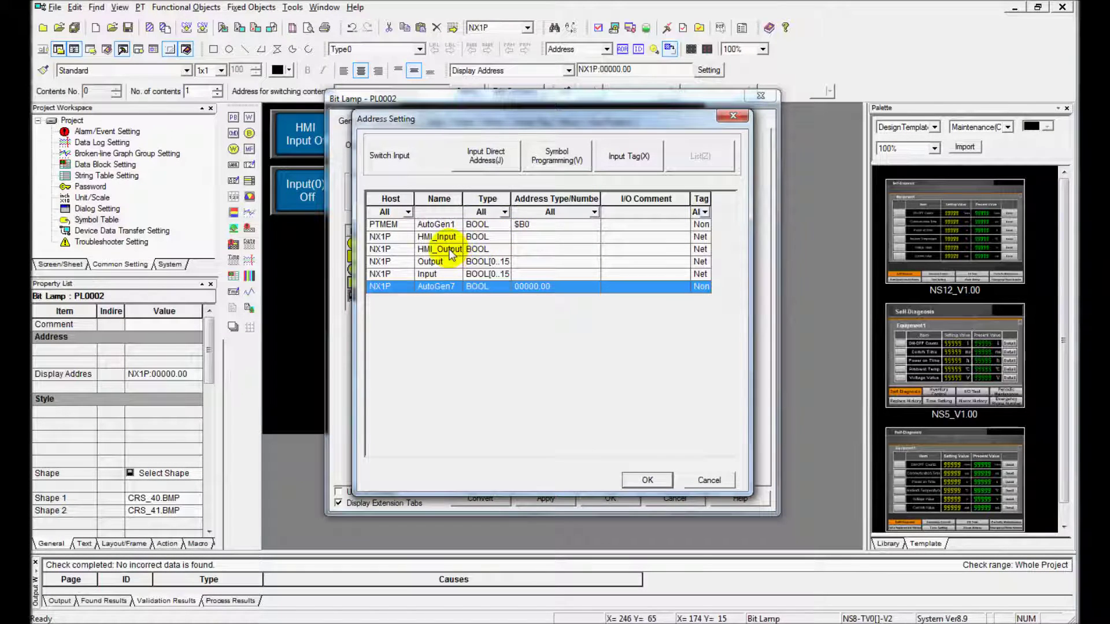
pyautogui.click(440, 250)
pyautogui.press('Return')
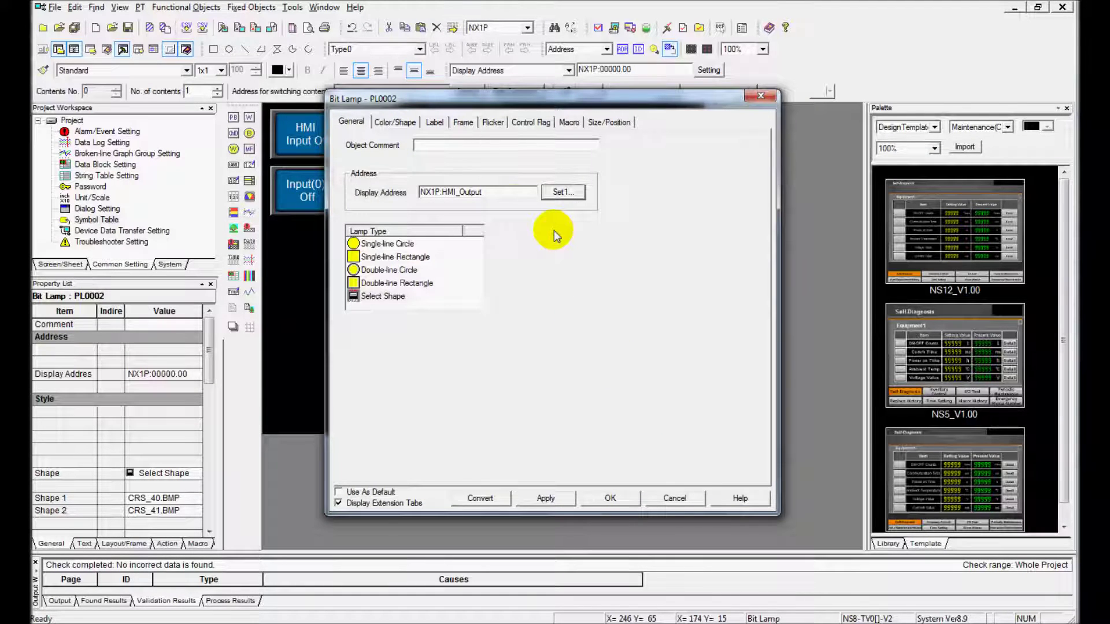
pyautogui.click(610, 498)
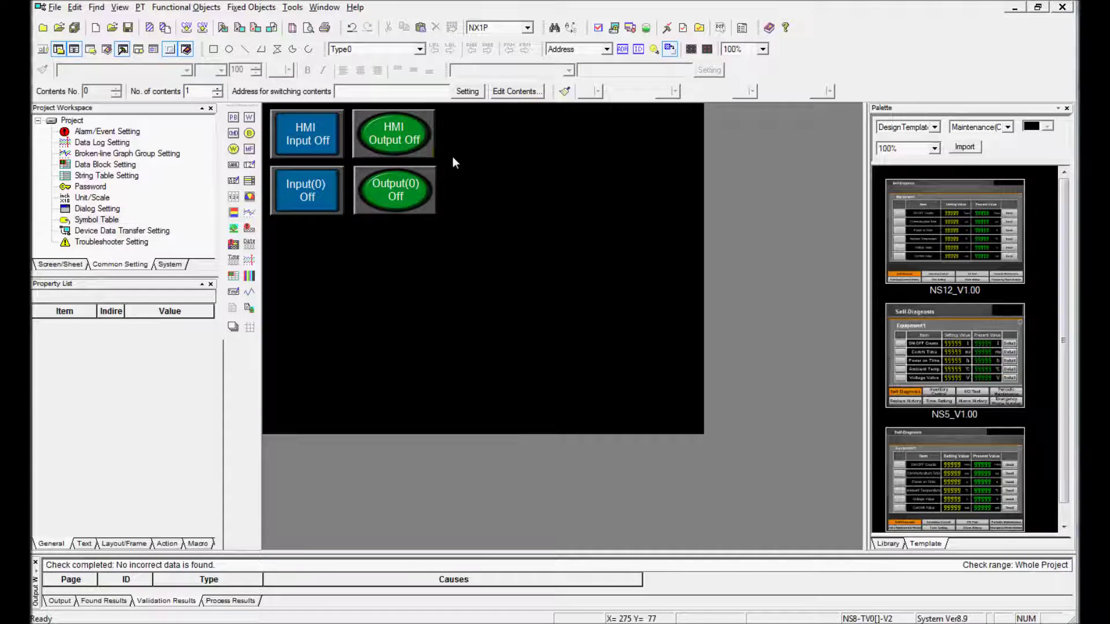
pyautogui.doubleClick(433, 125)
pyautogui.click(434, 122)
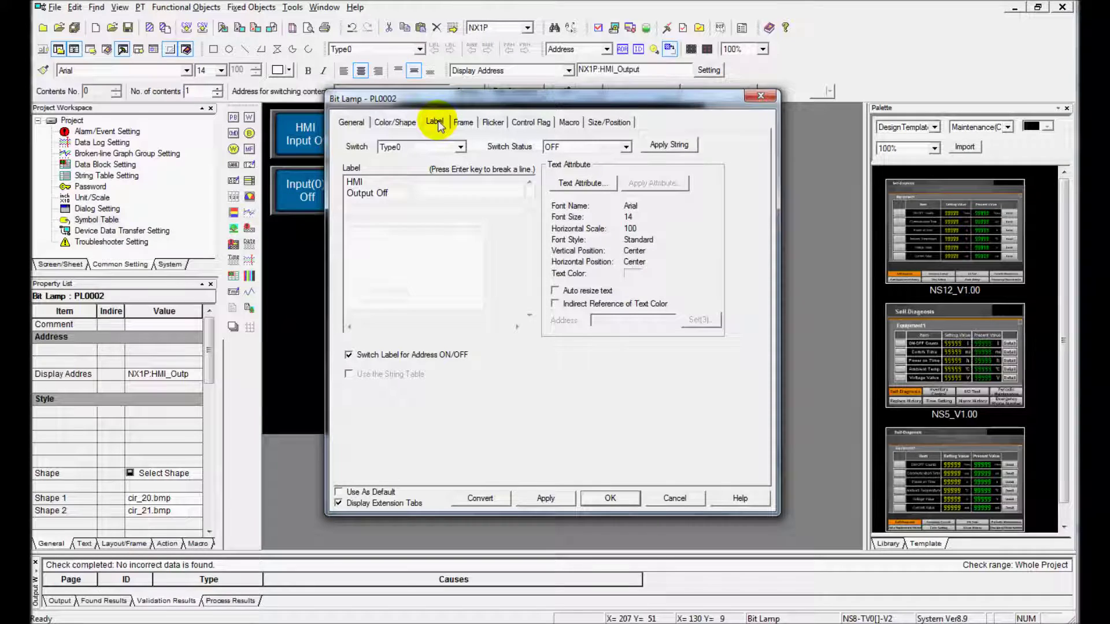
pyautogui.click(626, 147)
pyautogui.click(614, 168)
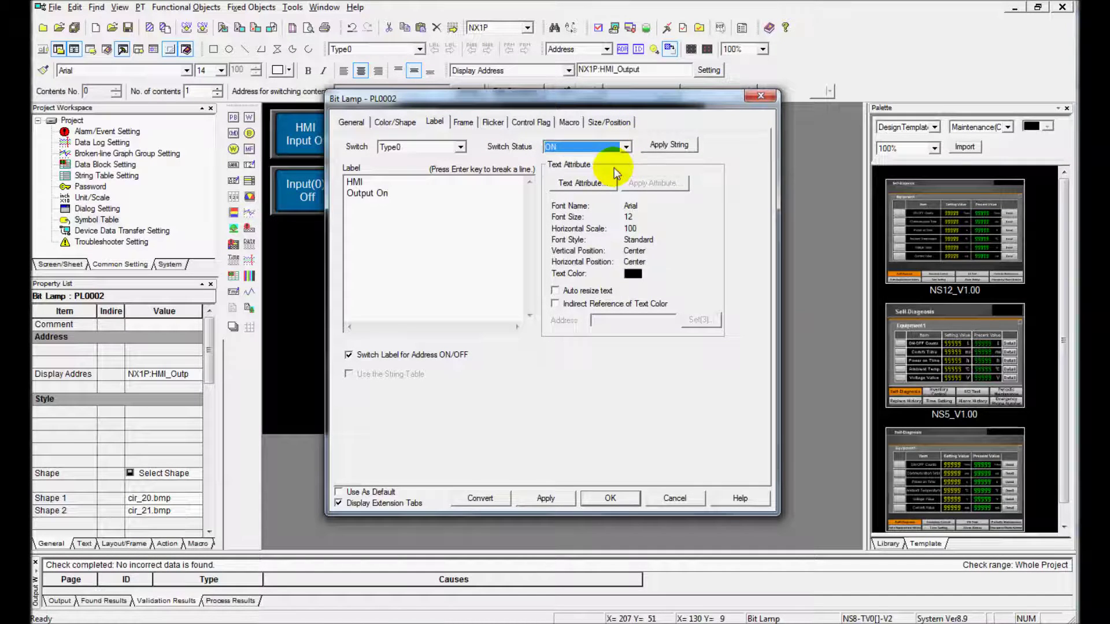
pyautogui.click(397, 123)
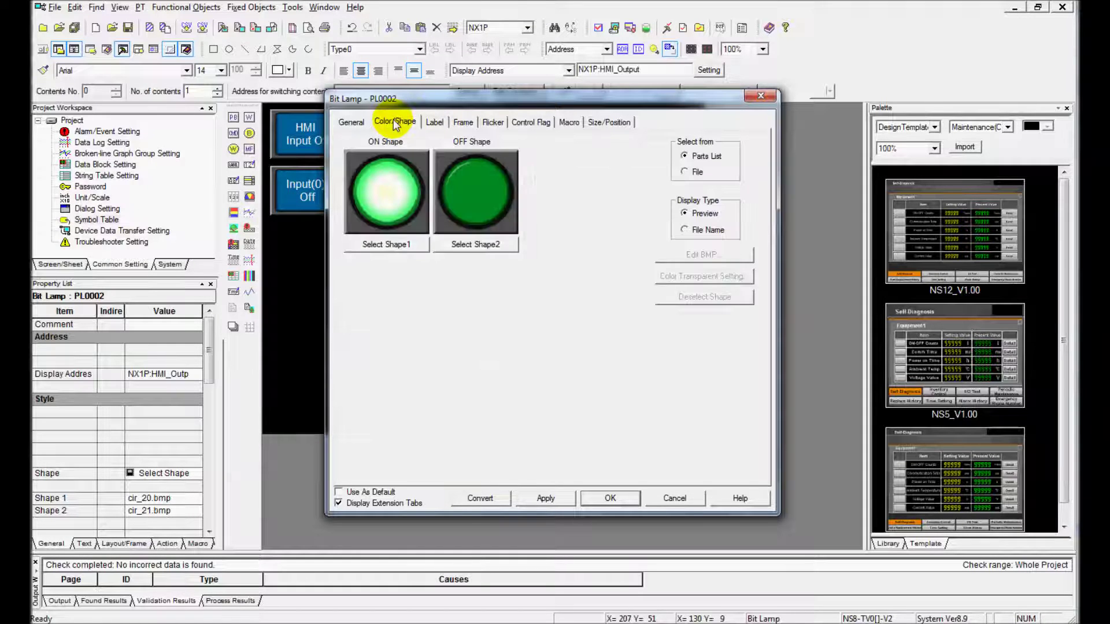
pyautogui.click(611, 498)
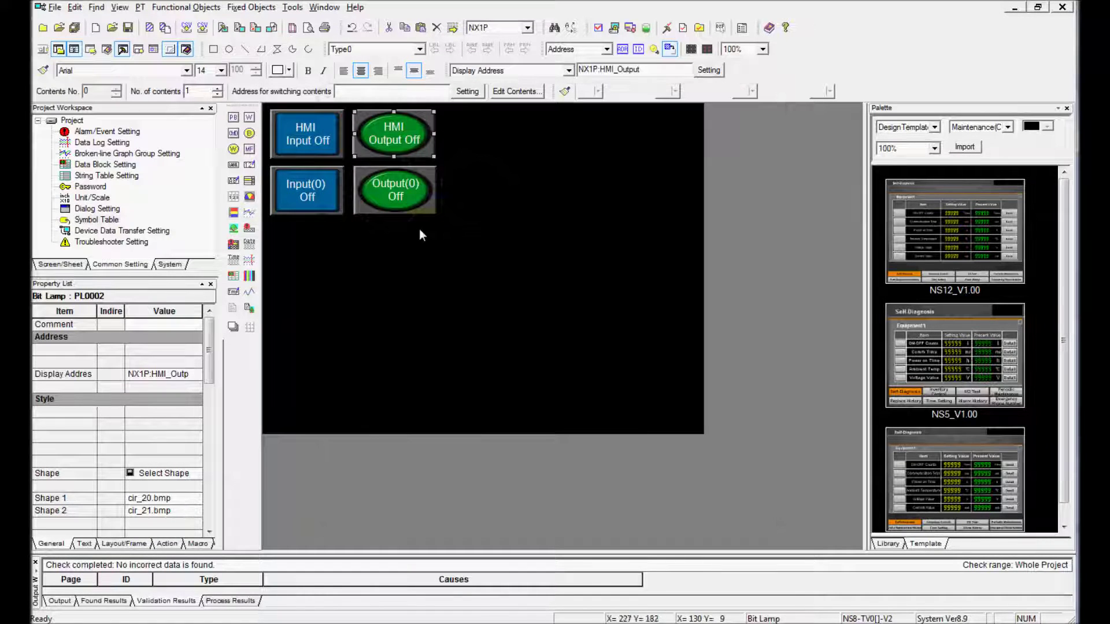
pyautogui.doubleClick(398, 197)
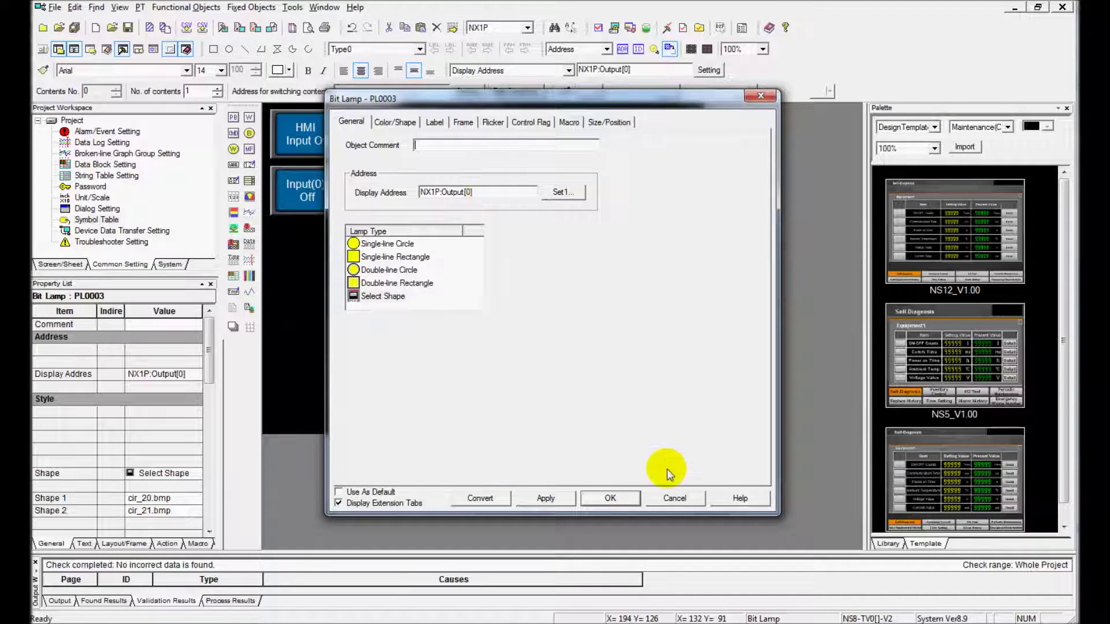
pyautogui.click(399, 123)
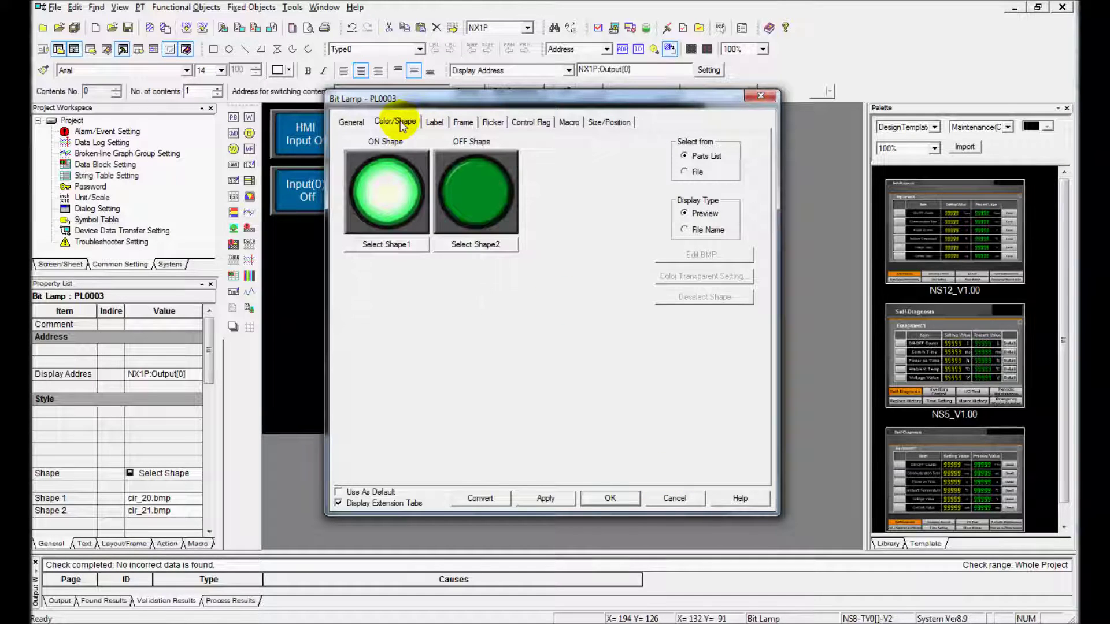
pyautogui.click(437, 123)
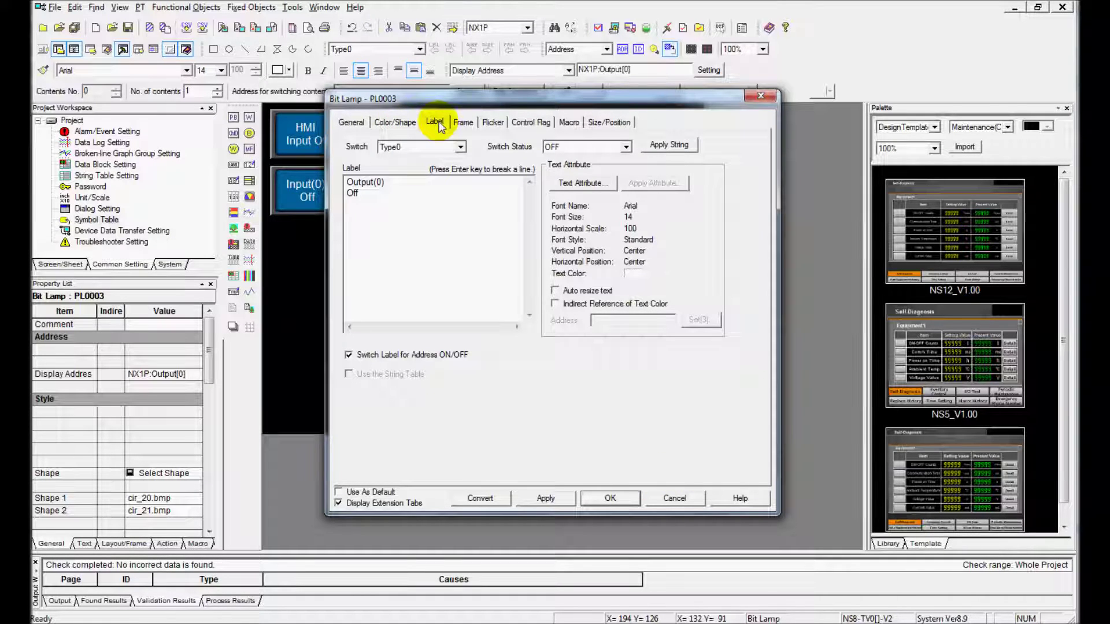
pyautogui.click(611, 498)
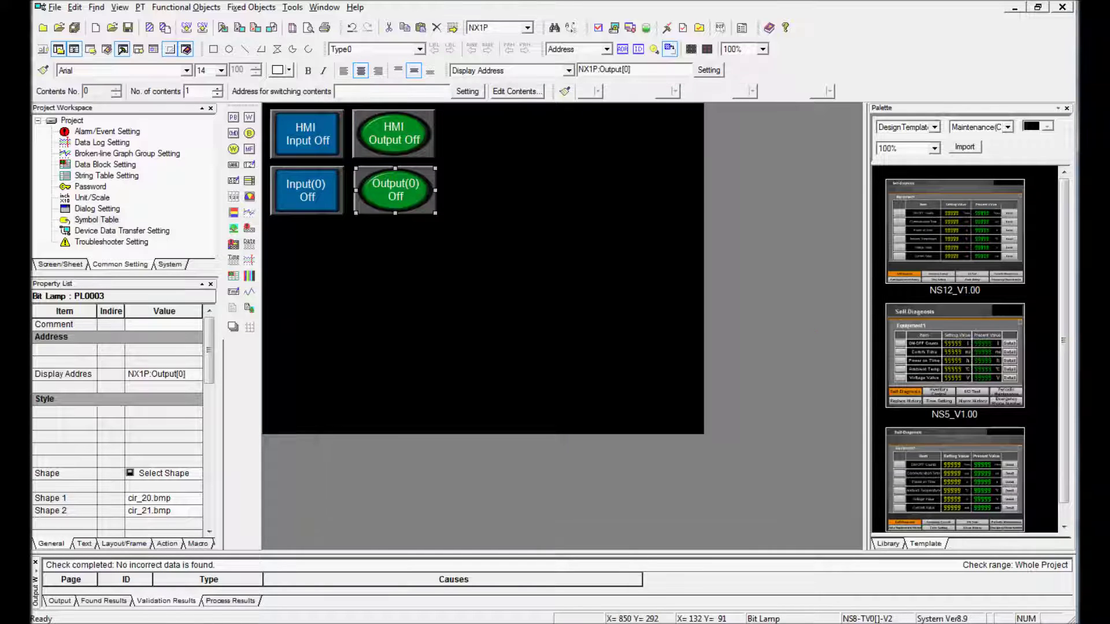
# Draw a multifunction button to the right of the HMI Output lamp
pyautogui.click(249, 149)
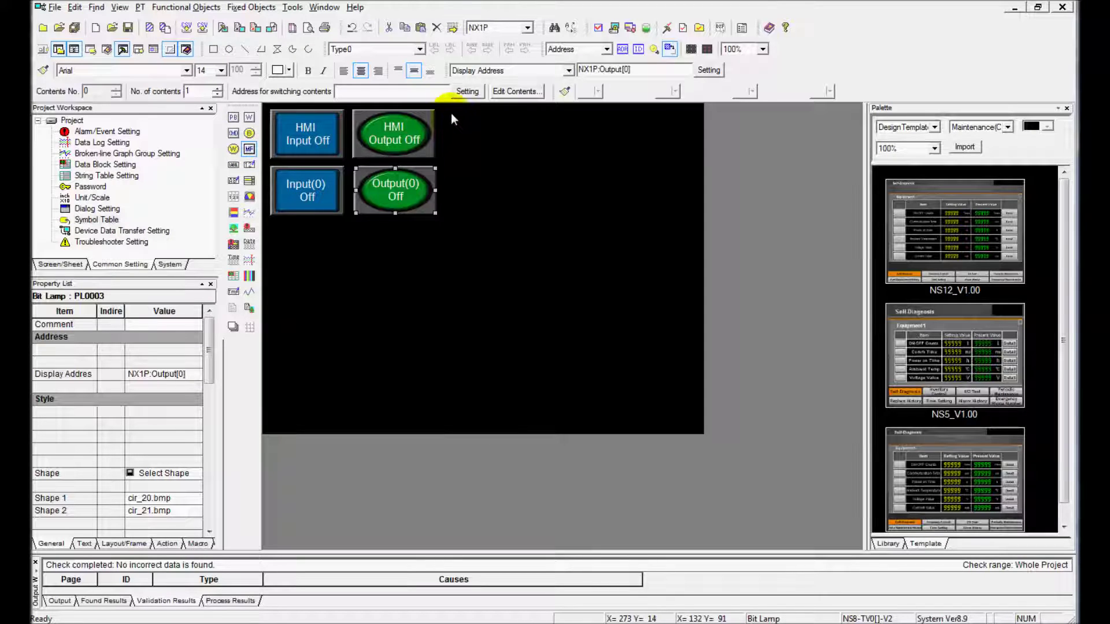
pyautogui.moveTo(451, 109); pyautogui.dragTo(574, 166)
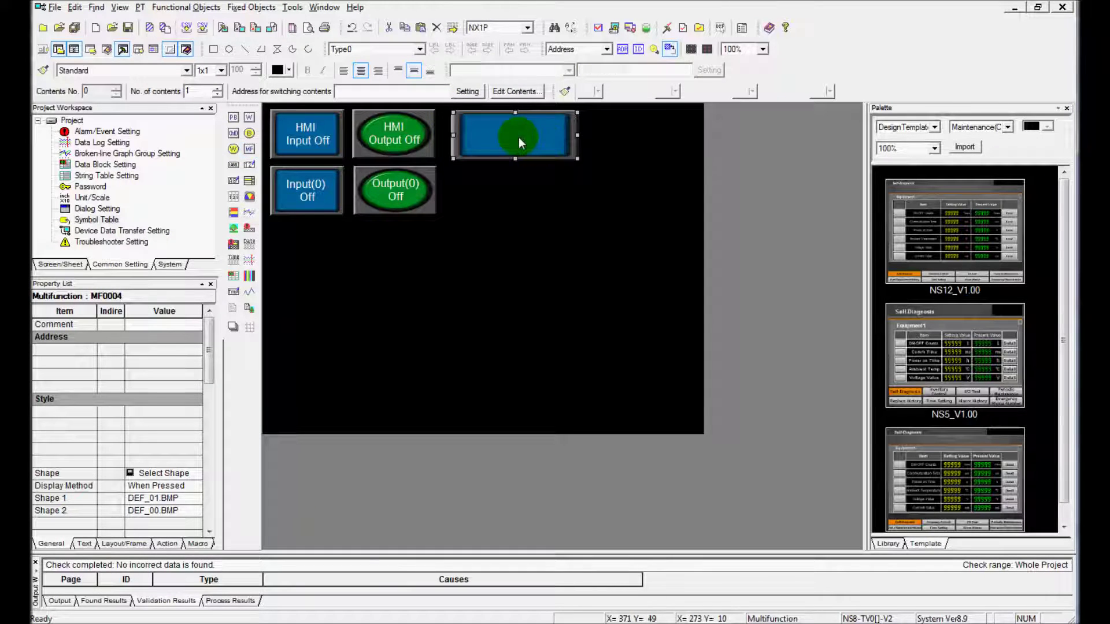
pyautogui.doubleClick(518, 139)
# Make the button open the Troubleshooter, starting on the User trouble screen
pyautogui.click(395, 181)
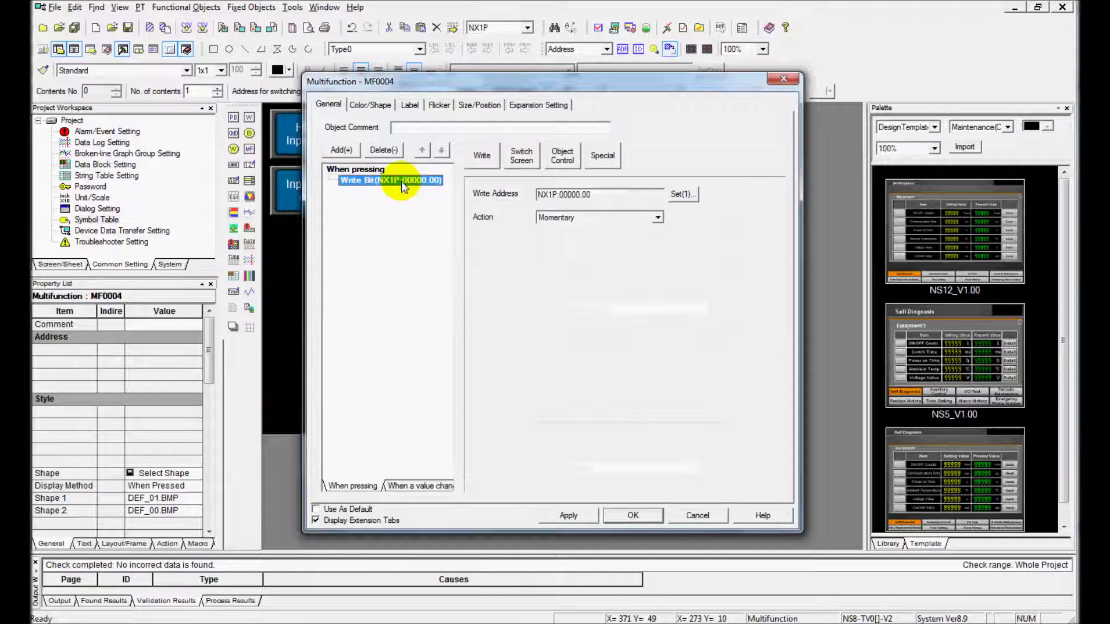
pyautogui.click(531, 164)
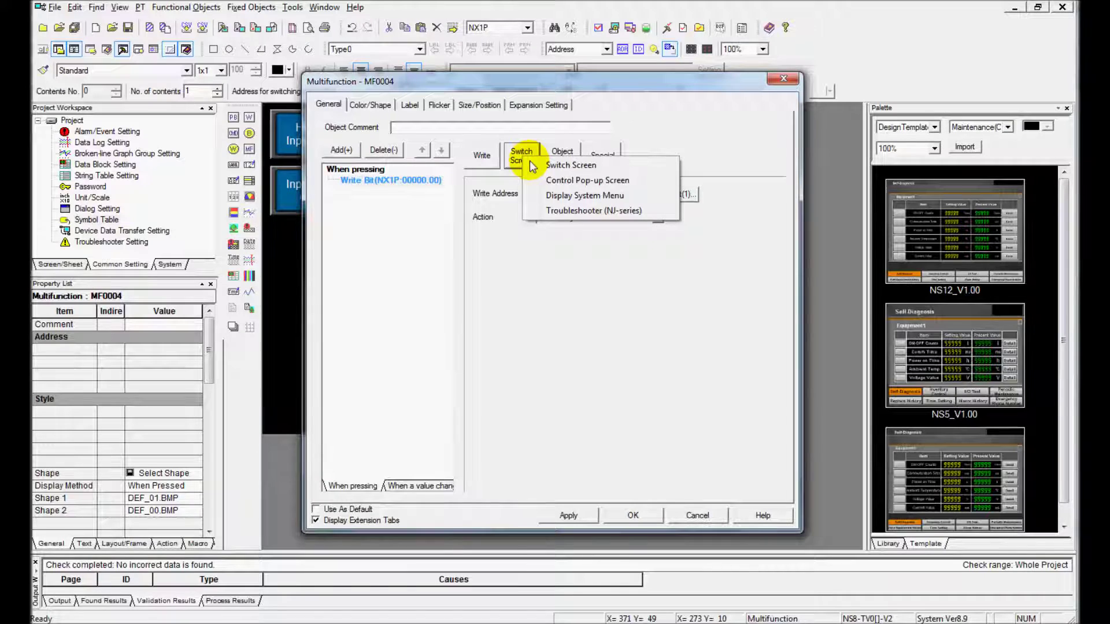
pyautogui.click(560, 211)
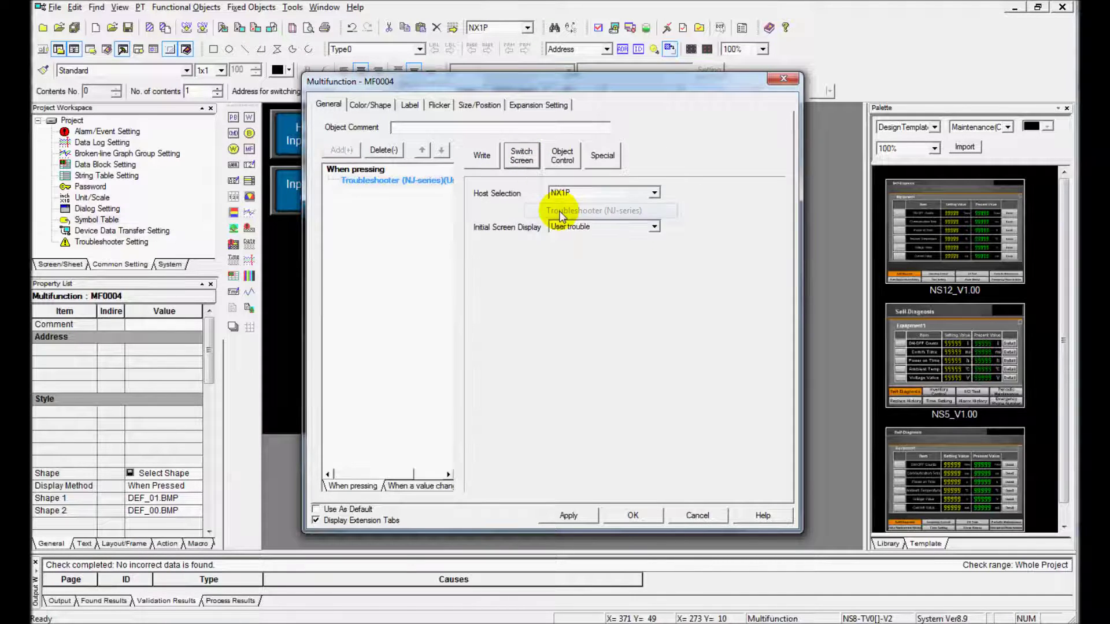
pyautogui.click(655, 227)
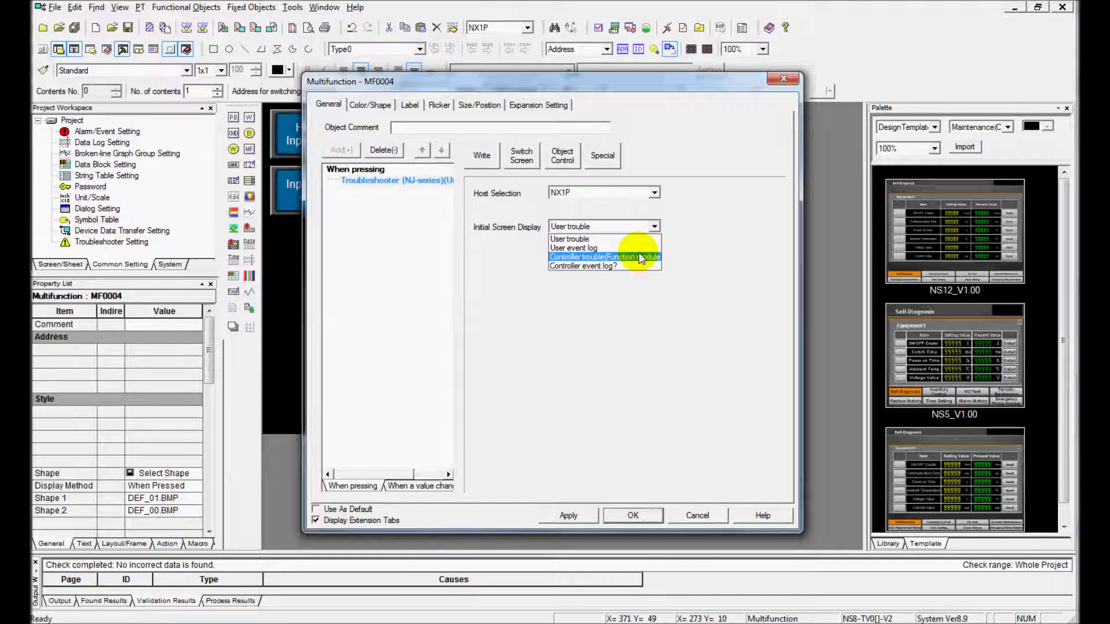
pyautogui.click(612, 238)
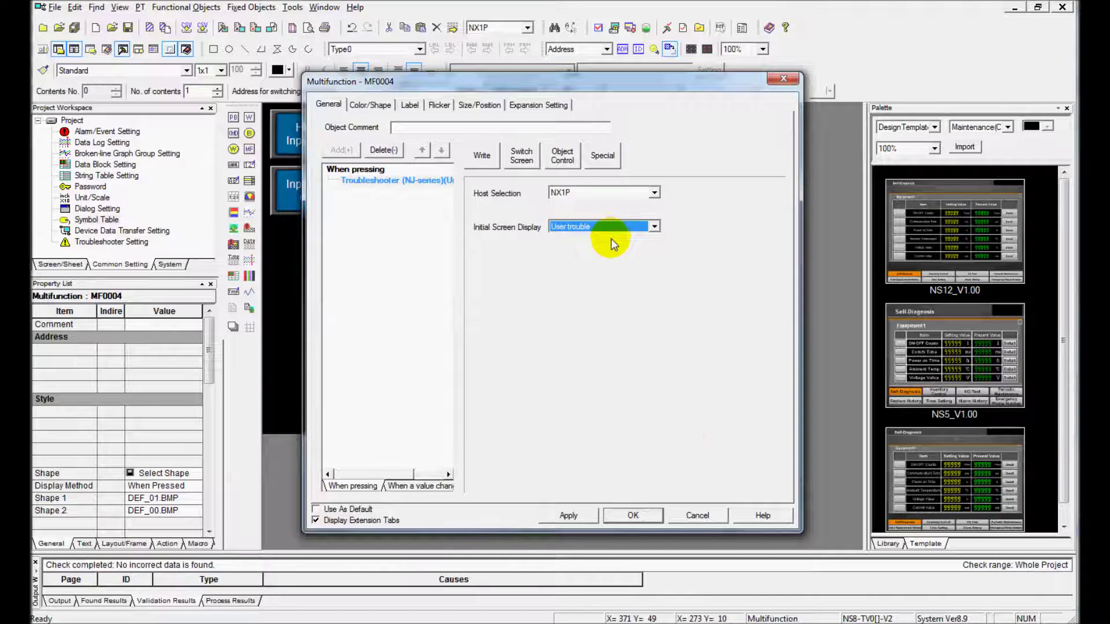
pyautogui.click(634, 515)
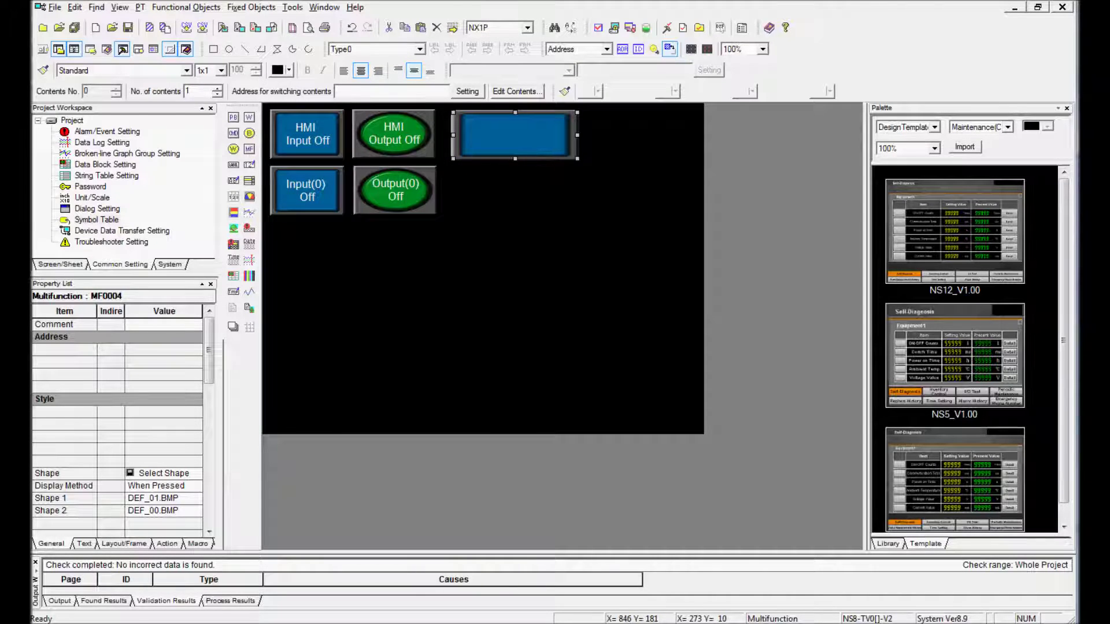
pyautogui.click(657, 135)
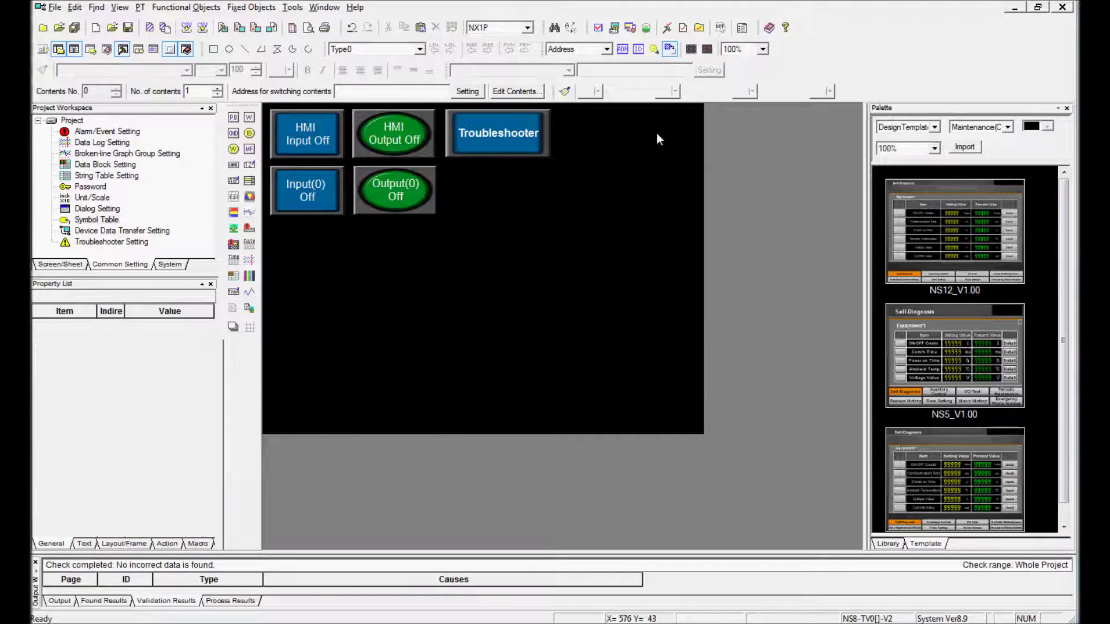
pyautogui.click(534, 133)
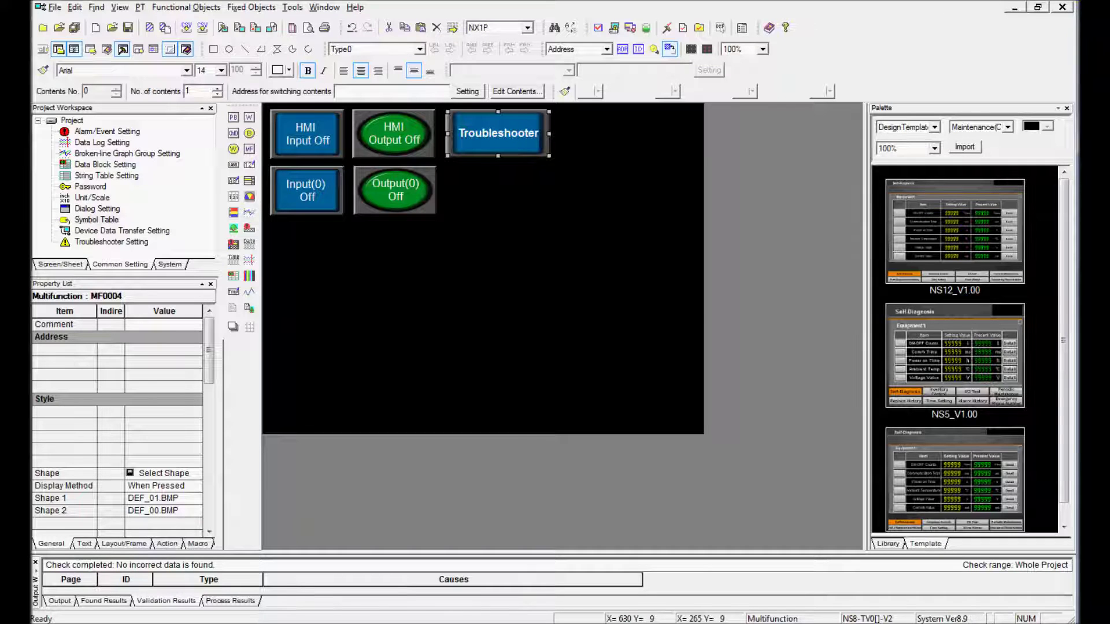
# Change the direct transfer communication method from Ethernet to USB
pyautogui.click(186, 8)
pyautogui.moveTo(140, 8)
pyautogui.moveTo(258, 23)
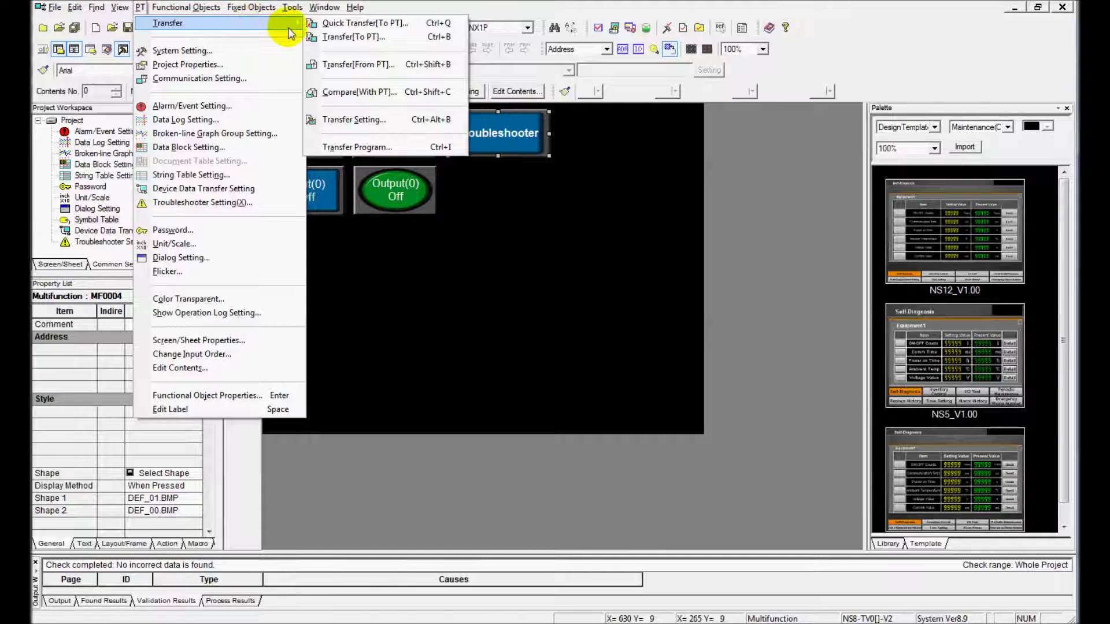
pyautogui.click(349, 121)
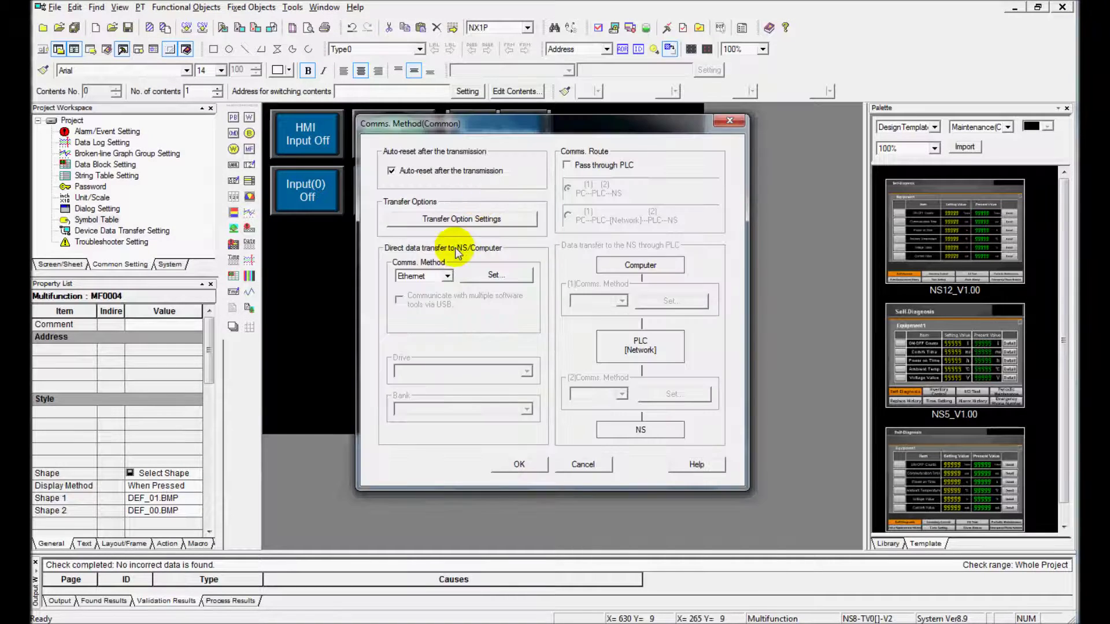
pyautogui.click(446, 276)
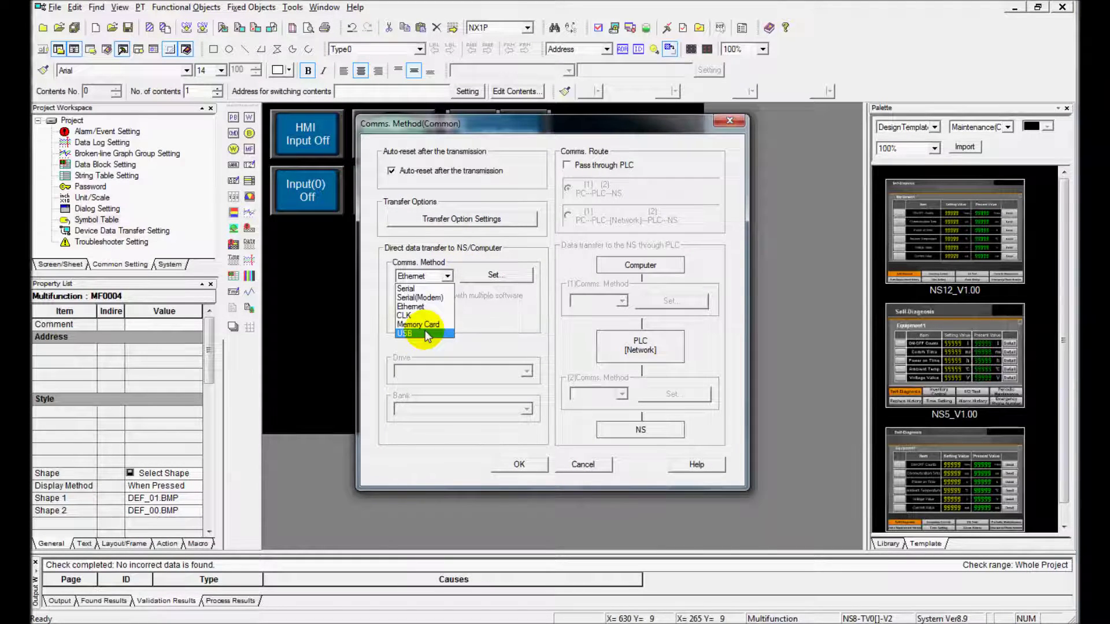
pyautogui.click(425, 331)
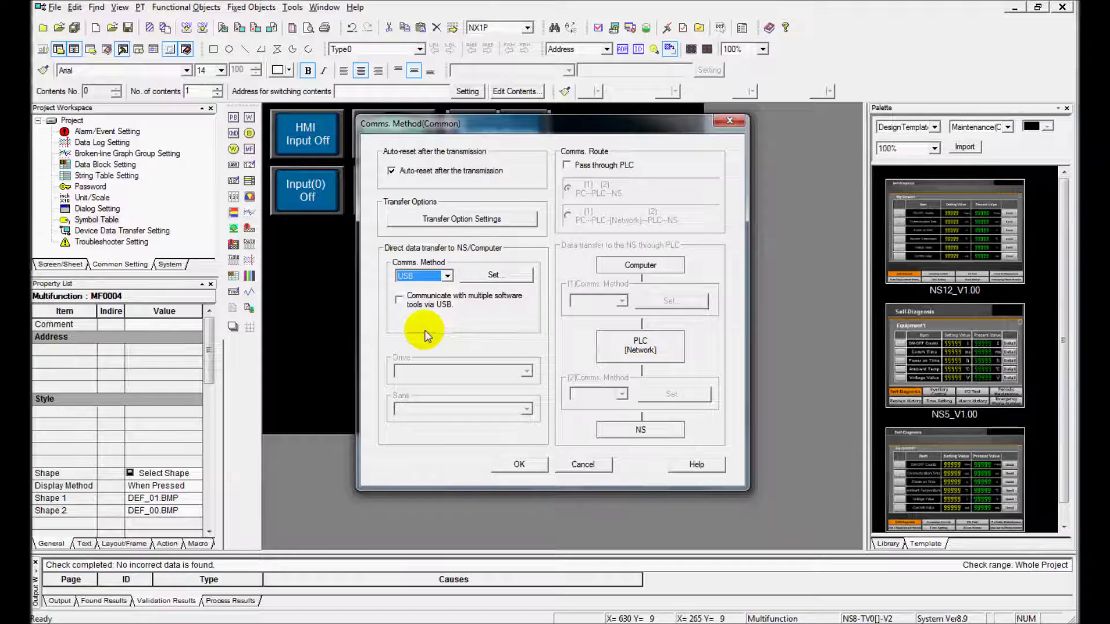
pyautogui.click(494, 277)
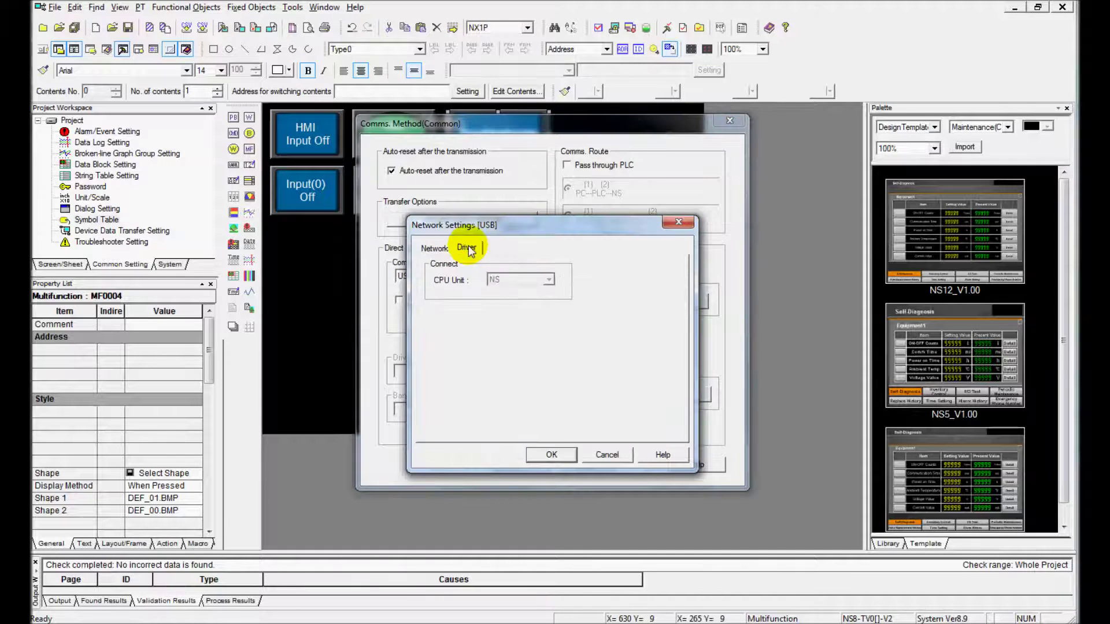
pyautogui.click(552, 455)
pyautogui.click(535, 464)
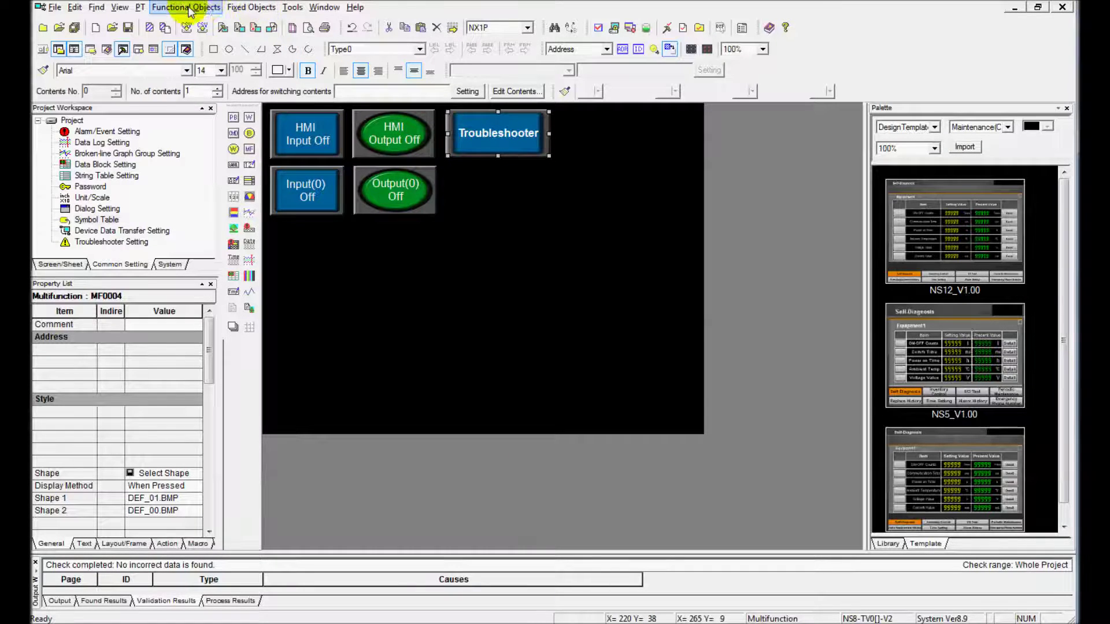
pyautogui.click(140, 7)
pyautogui.moveTo(184, 23)
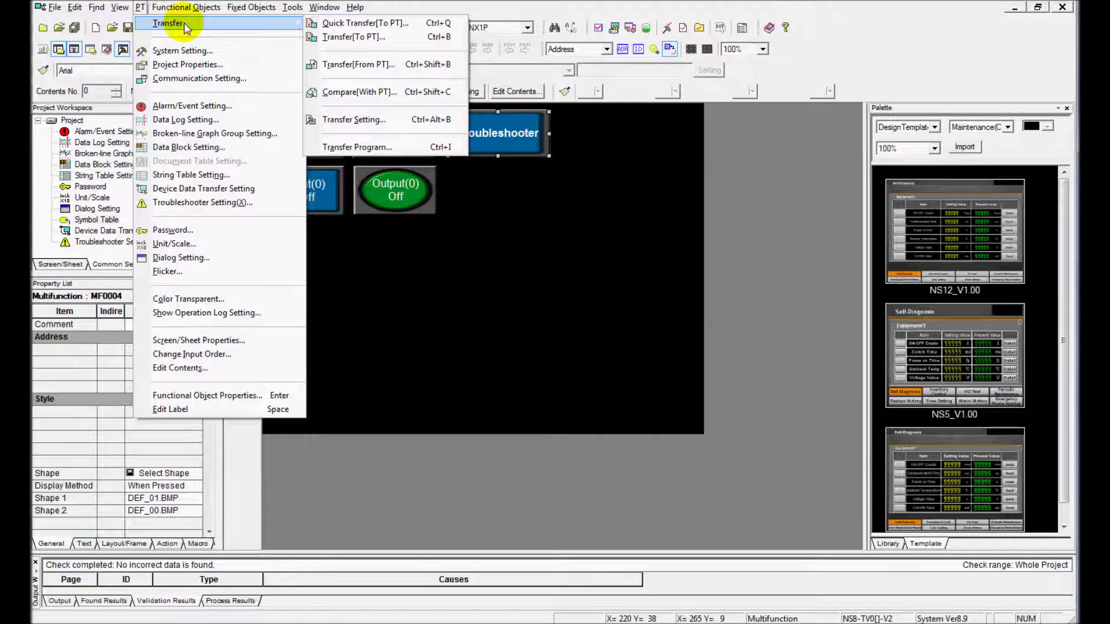
# Save all changed screens and transfer the project to the touch panel over USB
pyautogui.click(327, 36)
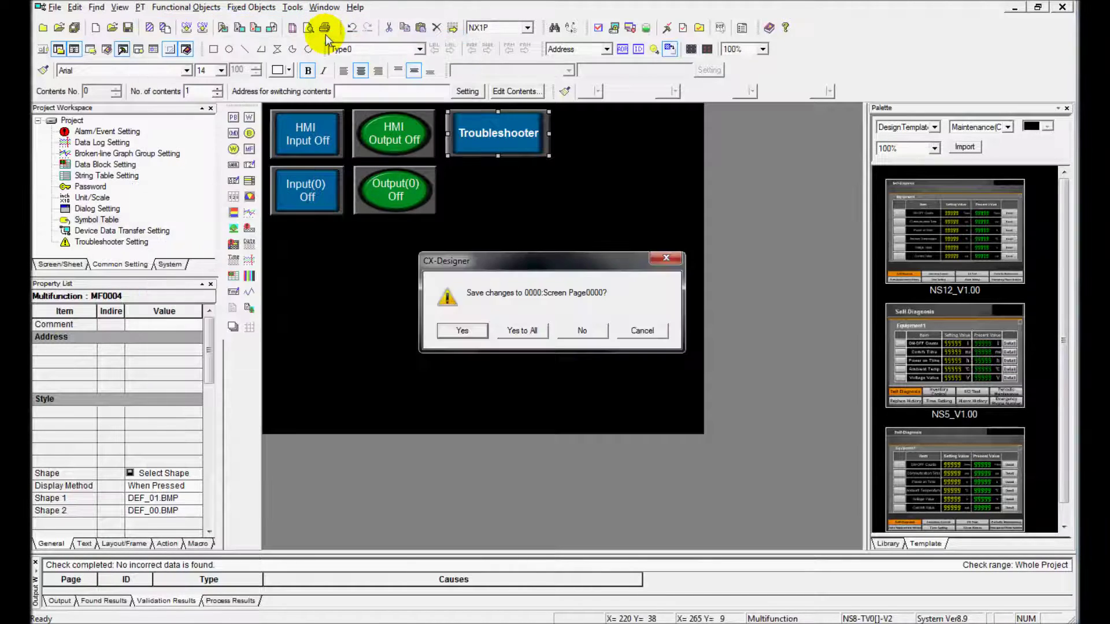
pyautogui.click(526, 329)
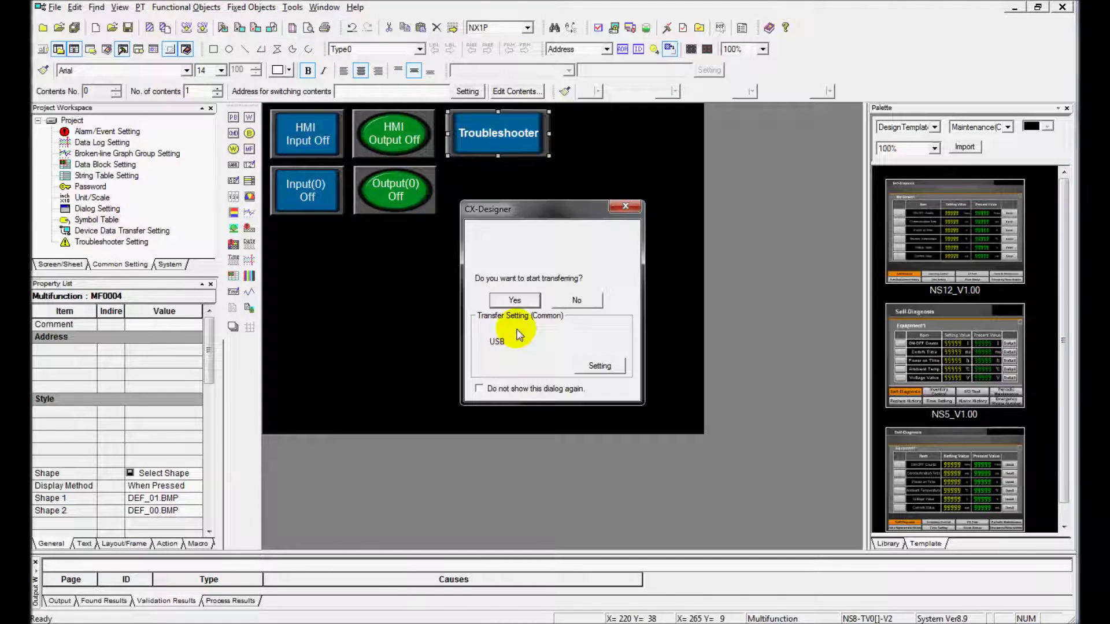
pyautogui.click(513, 298)
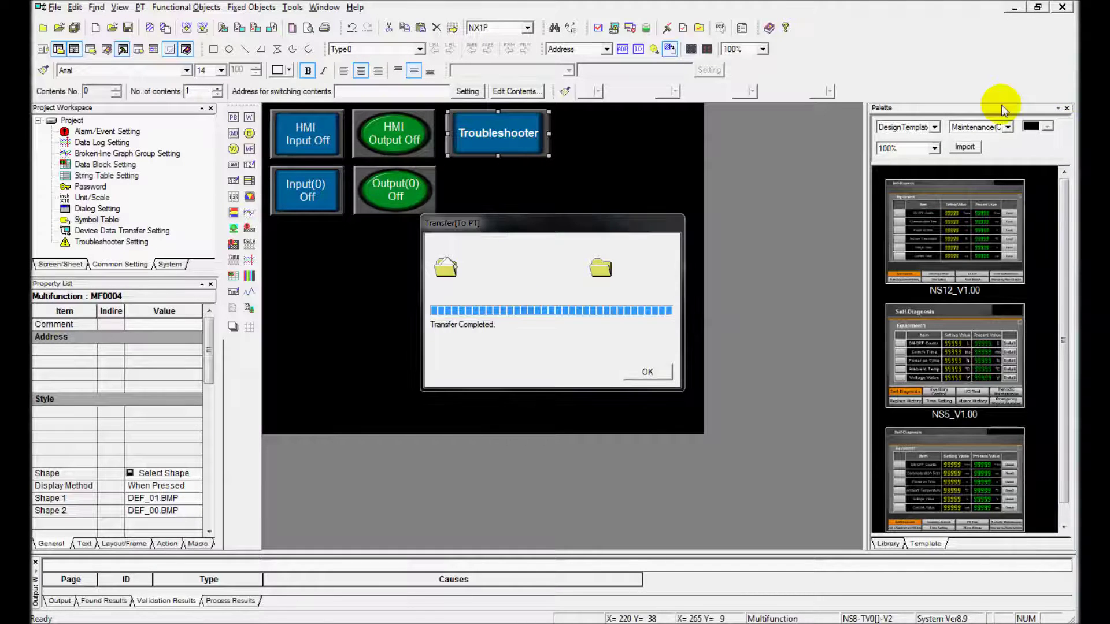
pyautogui.click(647, 372)
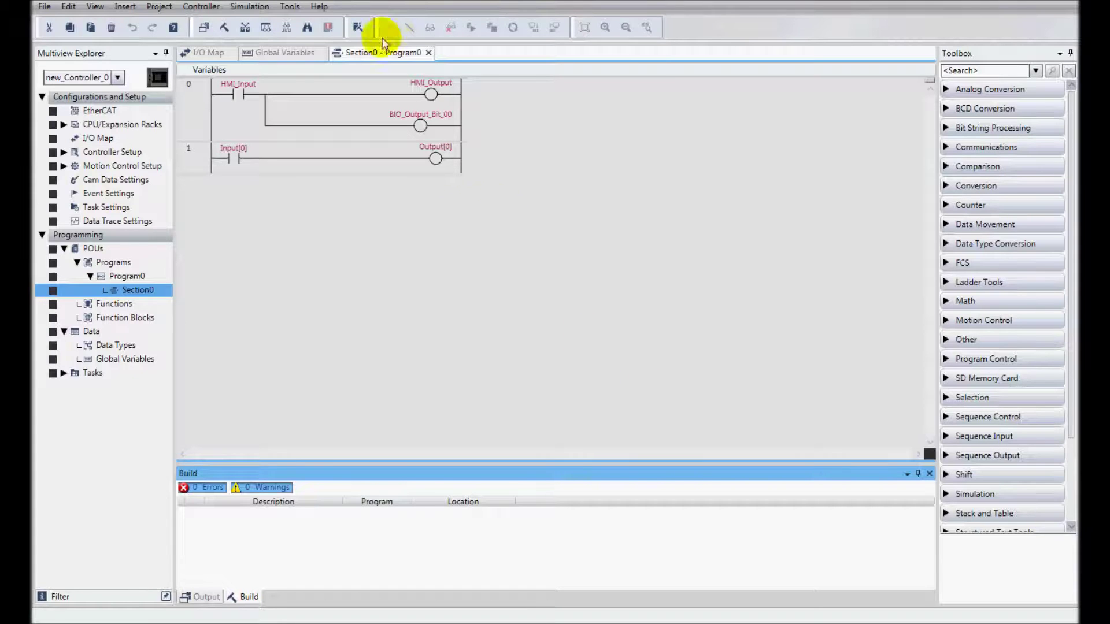
# Go online with the NX1P controller despite the name mismatch and widen the Sysmac Studio window
pyautogui.click(387, 27)
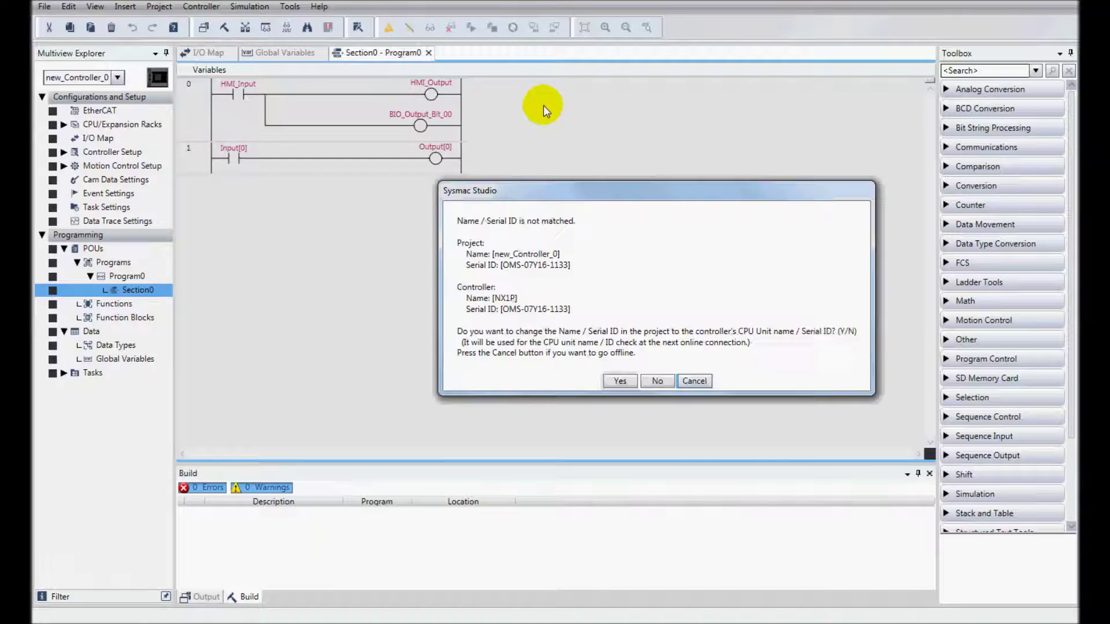
pyautogui.click(657, 381)
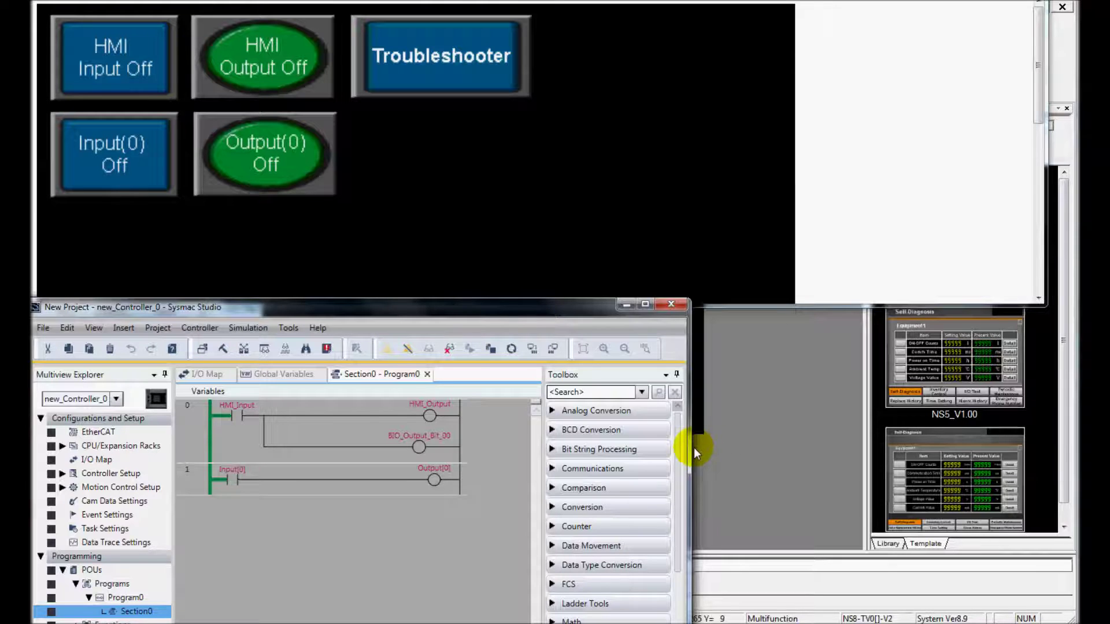
pyautogui.moveTo(691, 448); pyautogui.dragTo(1072, 408)
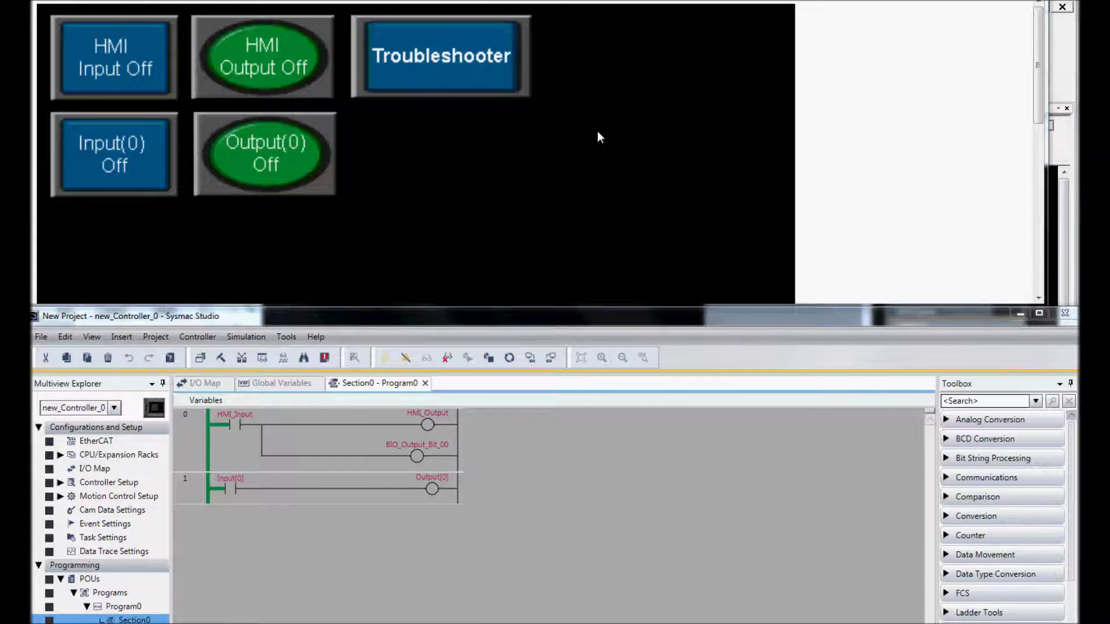
# Toggle HMI Input on and off twice from the panel, watching HMI Output follow in the ladder
pyautogui.click(111, 54)
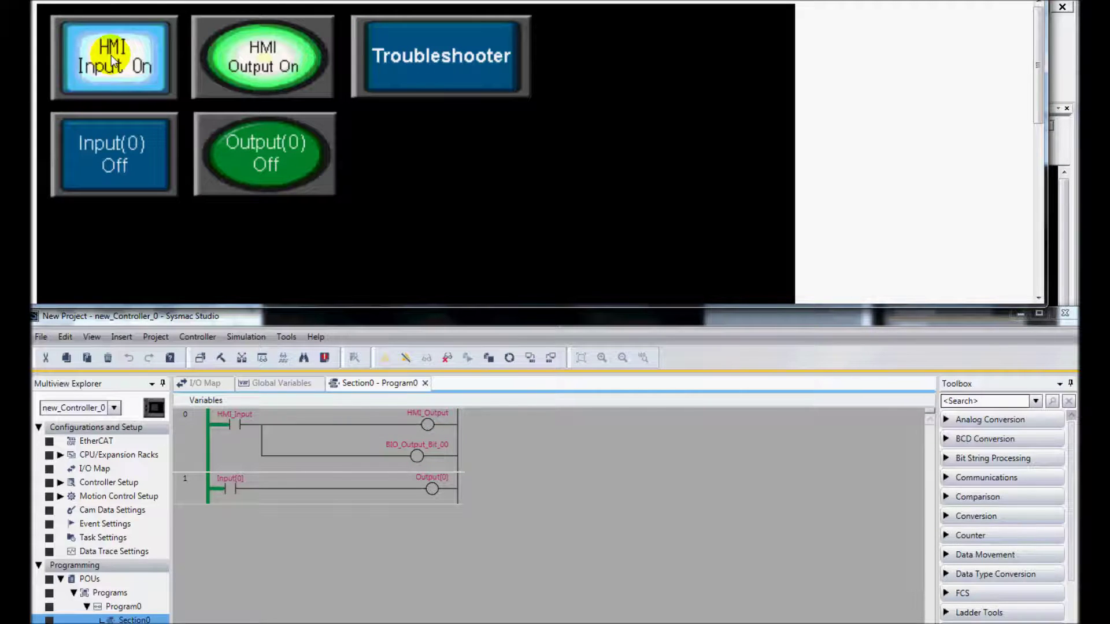
pyautogui.click(111, 55)
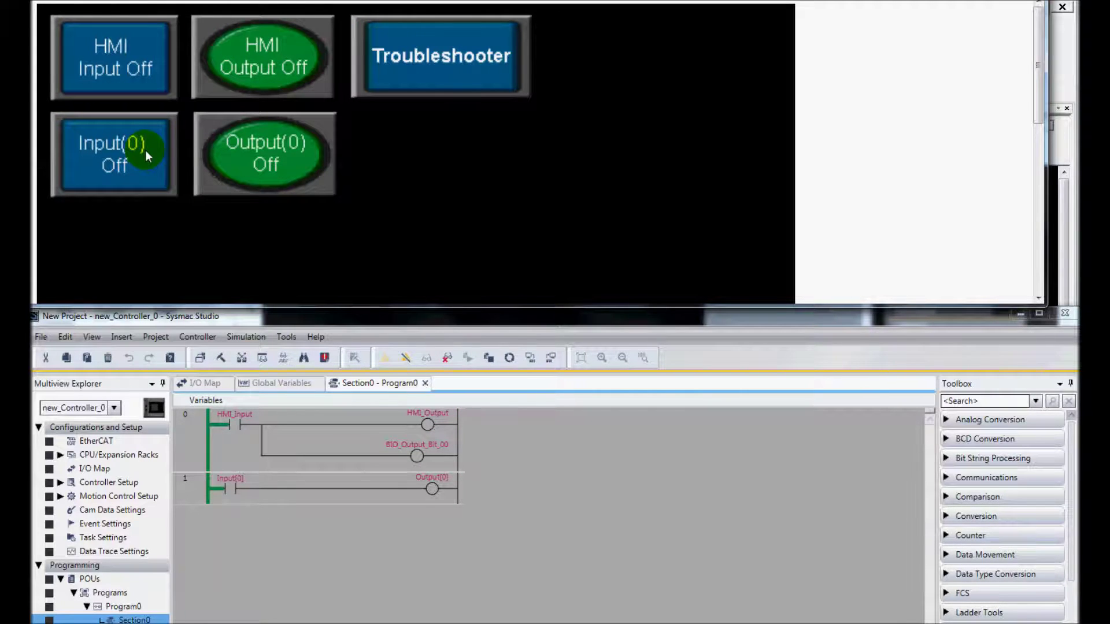
pyautogui.click(119, 30)
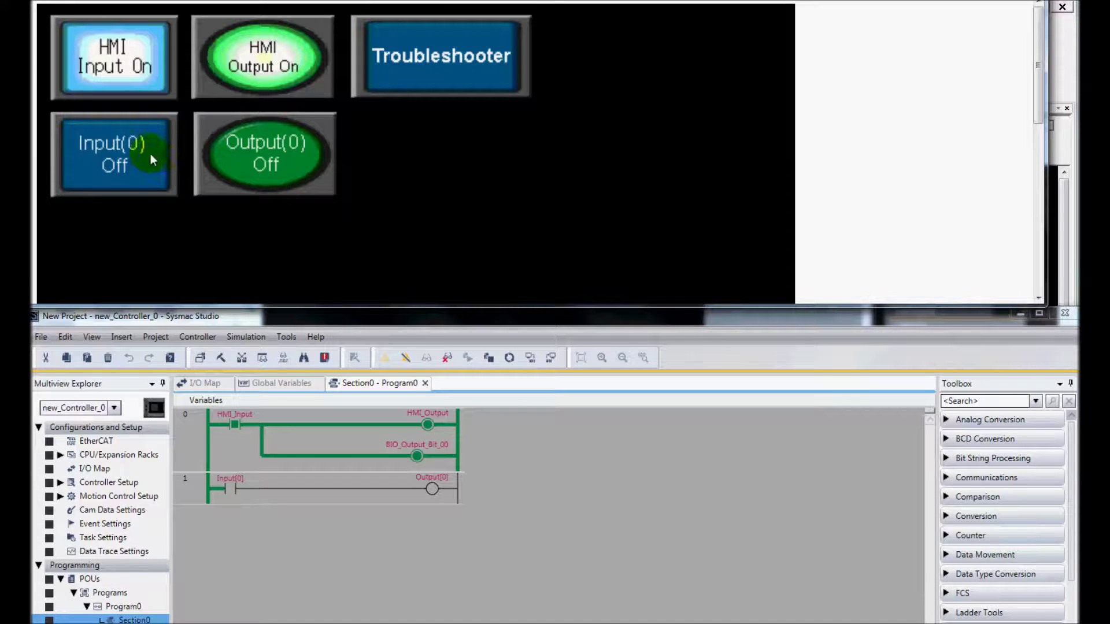
pyautogui.click(132, 79)
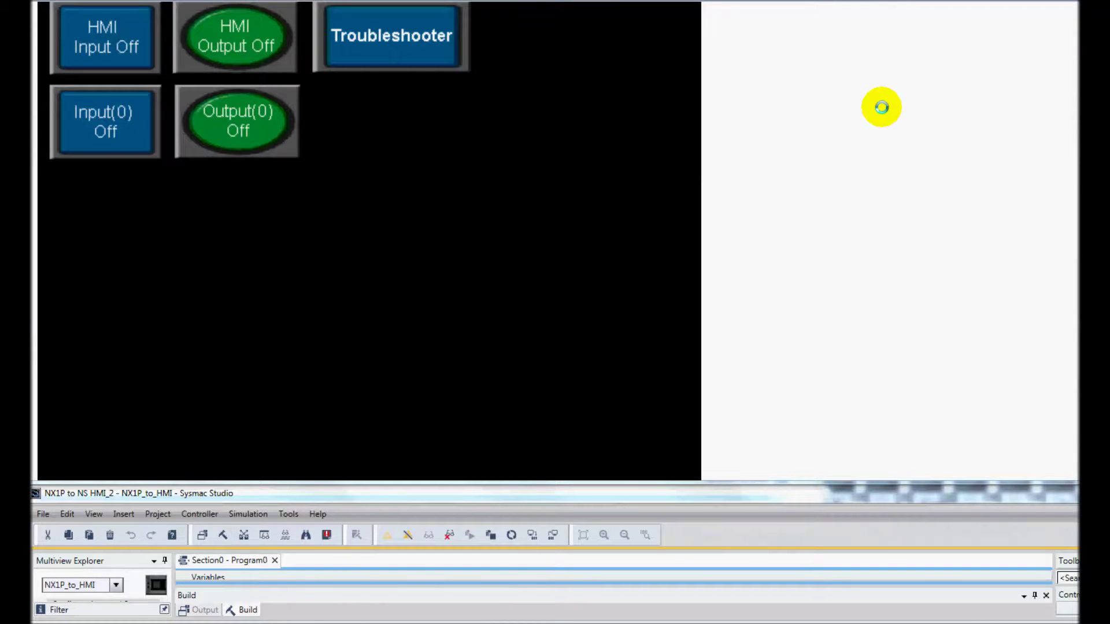
# Launch the panel Troubleshooter and check the PLC source under Controller errors
pyautogui.click(417, 46)
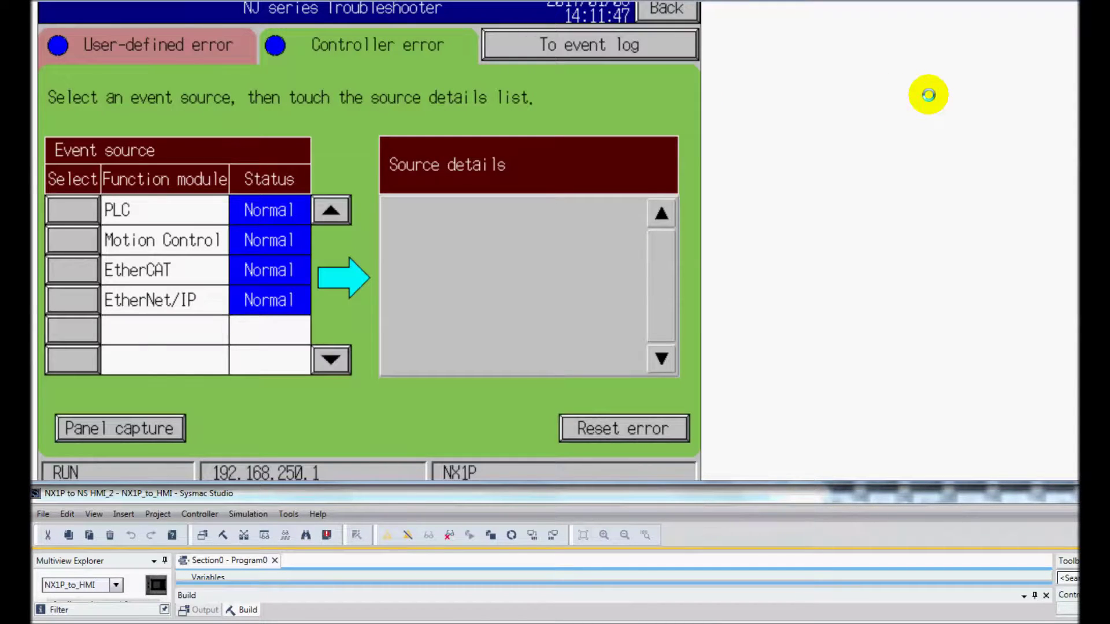
pyautogui.click(332, 51)
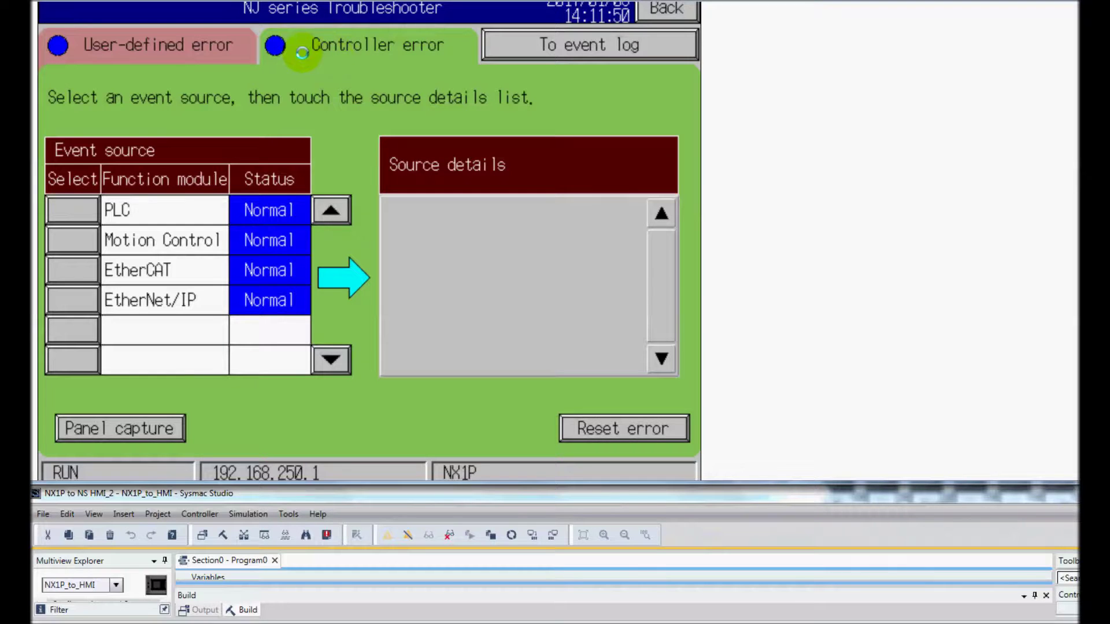
pyautogui.click(173, 210)
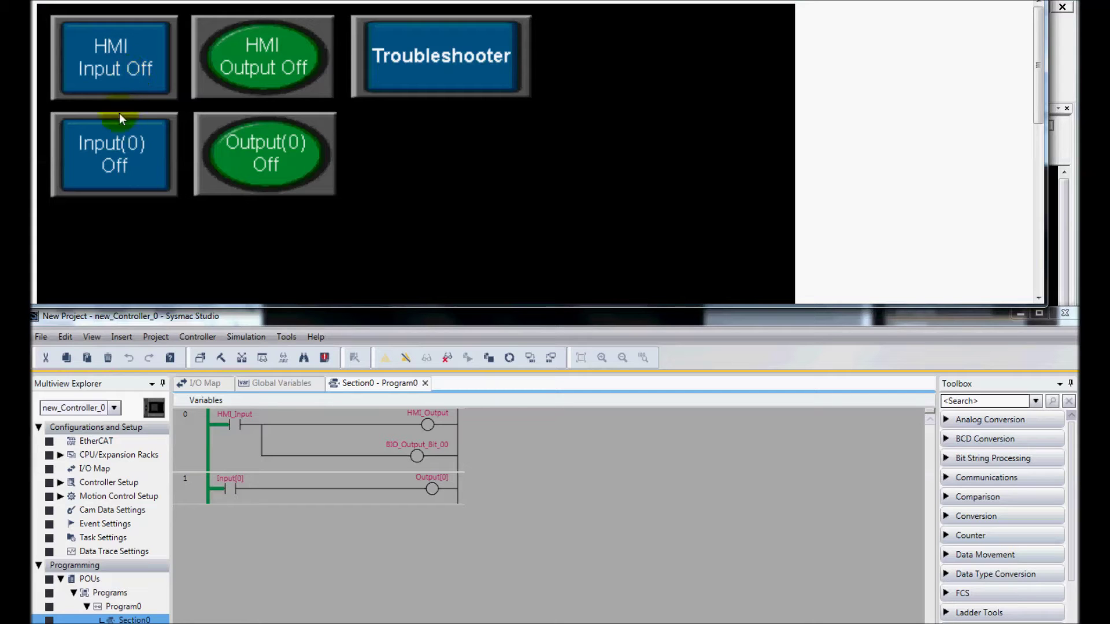
# Switch Input(0) on from the panel so Output(0) lights and rung 1 energizes
pyautogui.click(109, 144)
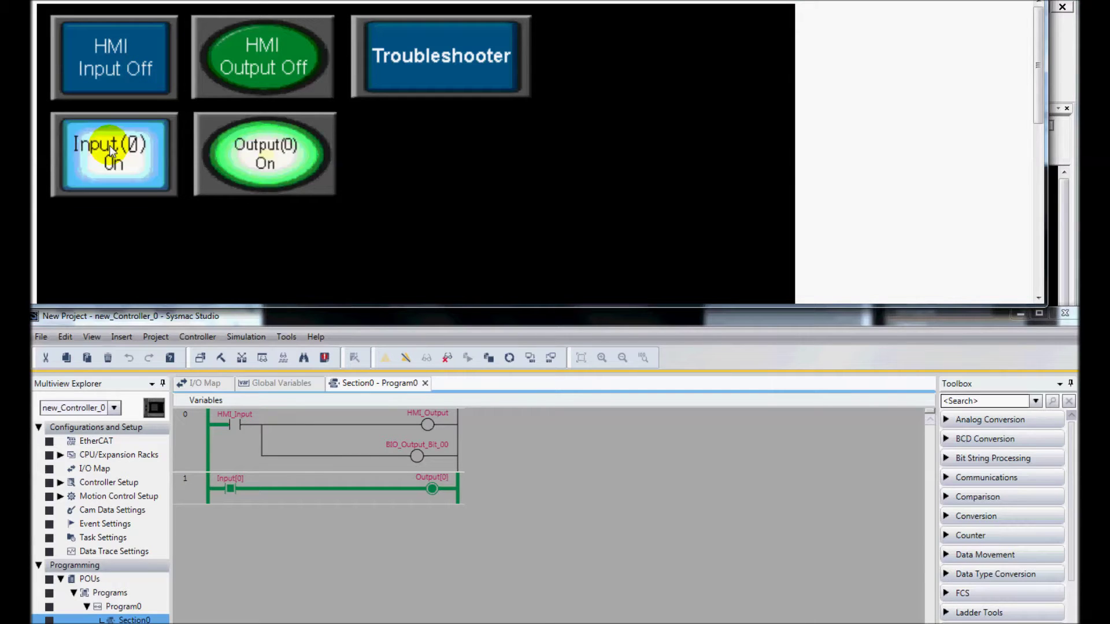